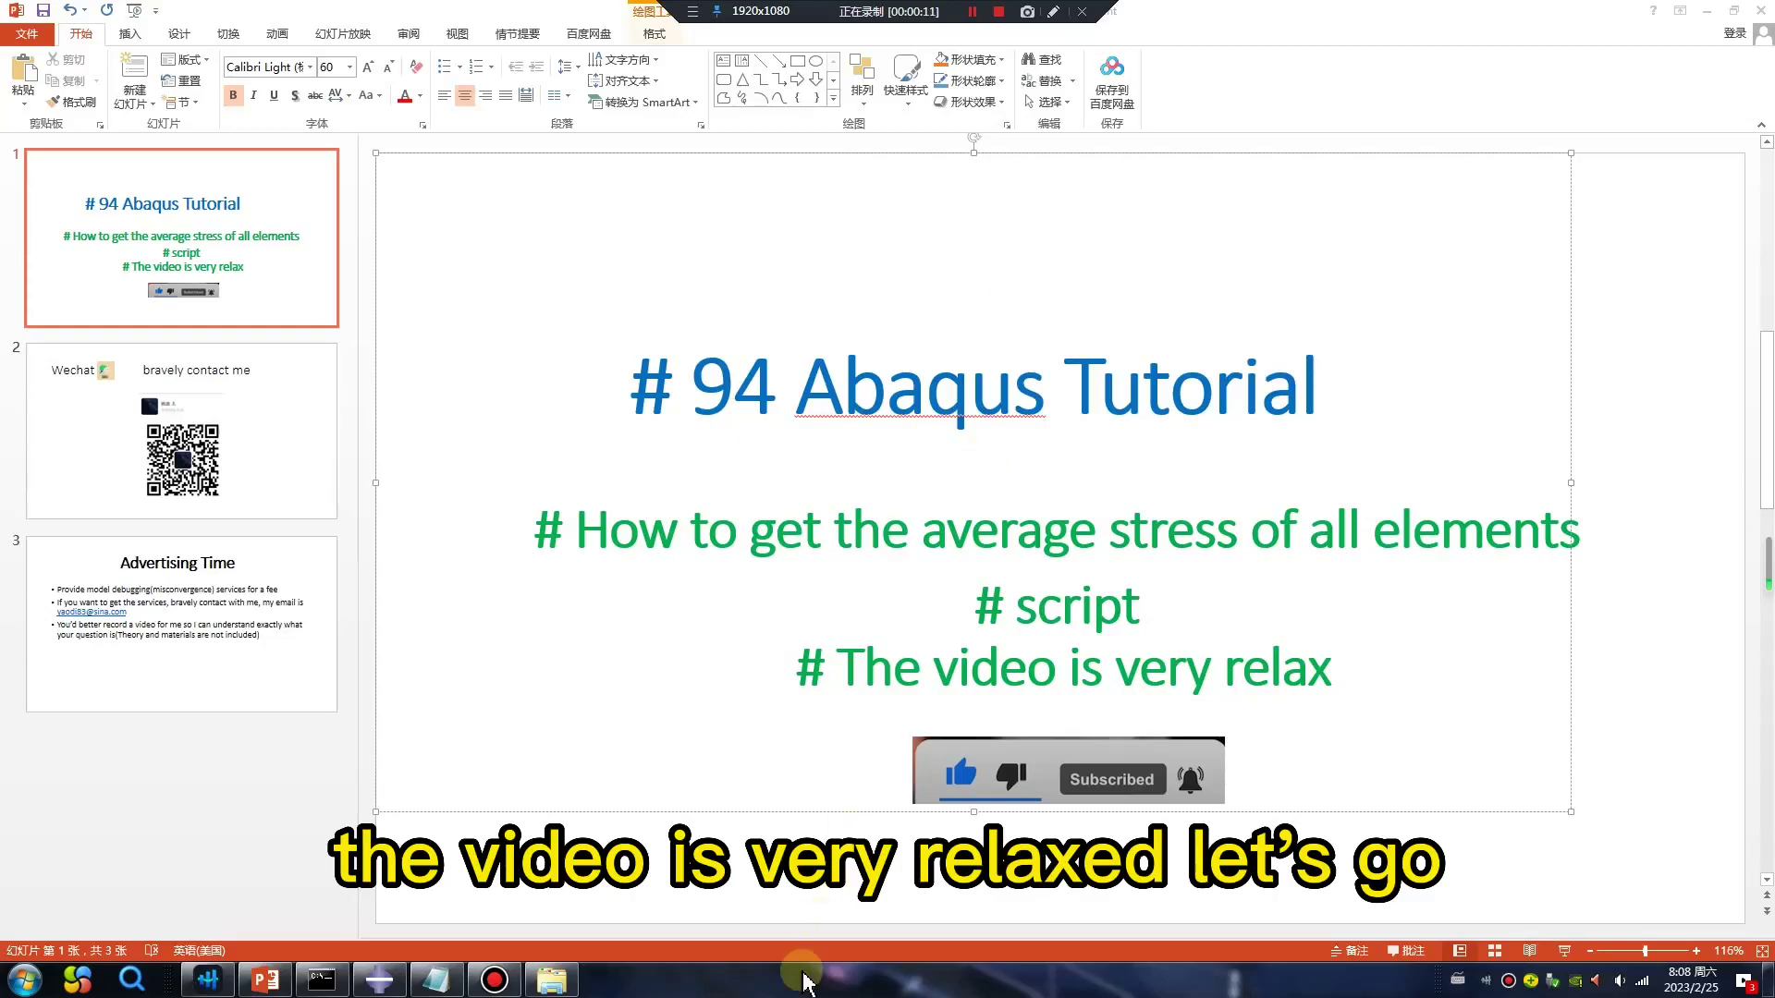
Switch to Abaqus/CAE and browse to D:\work\2 as the location for a new work directory.
{"action": "left_click", "coordinate": [379, 980]}
{"action": "left_click", "coordinate": [36, 33]}
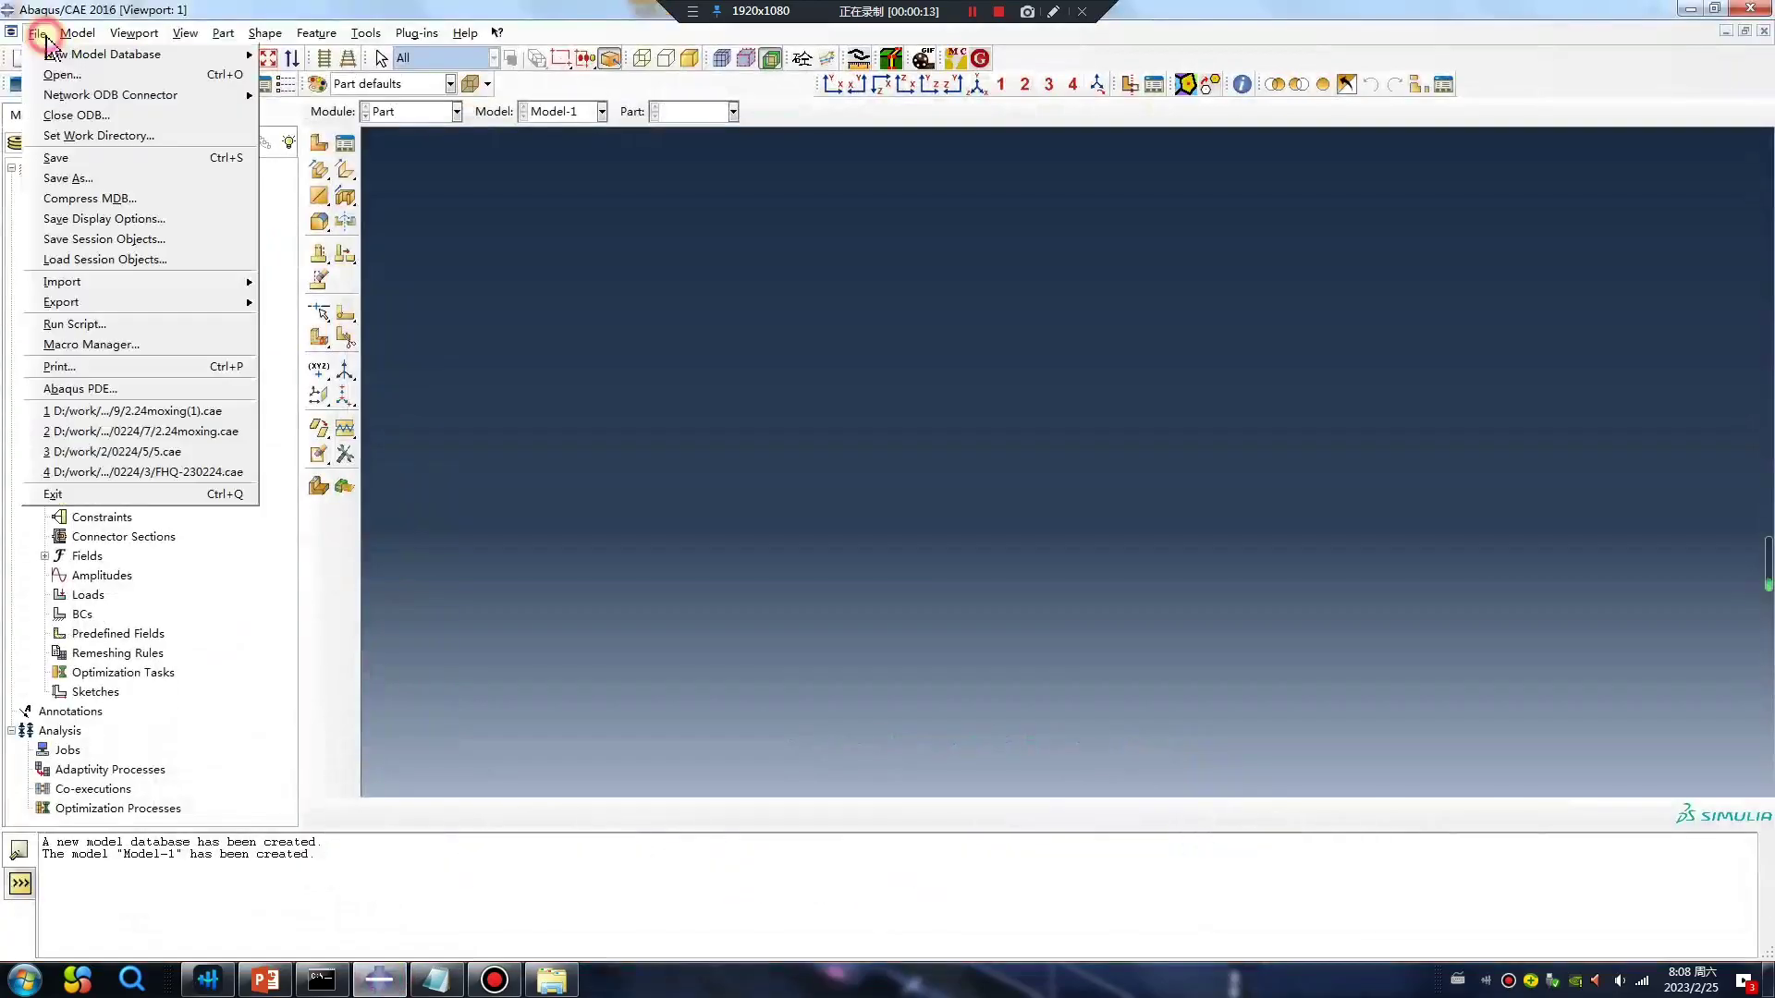
{"action": "left_click", "coordinate": [74, 138]}
{"action": "left_click", "coordinate": [1225, 472]}
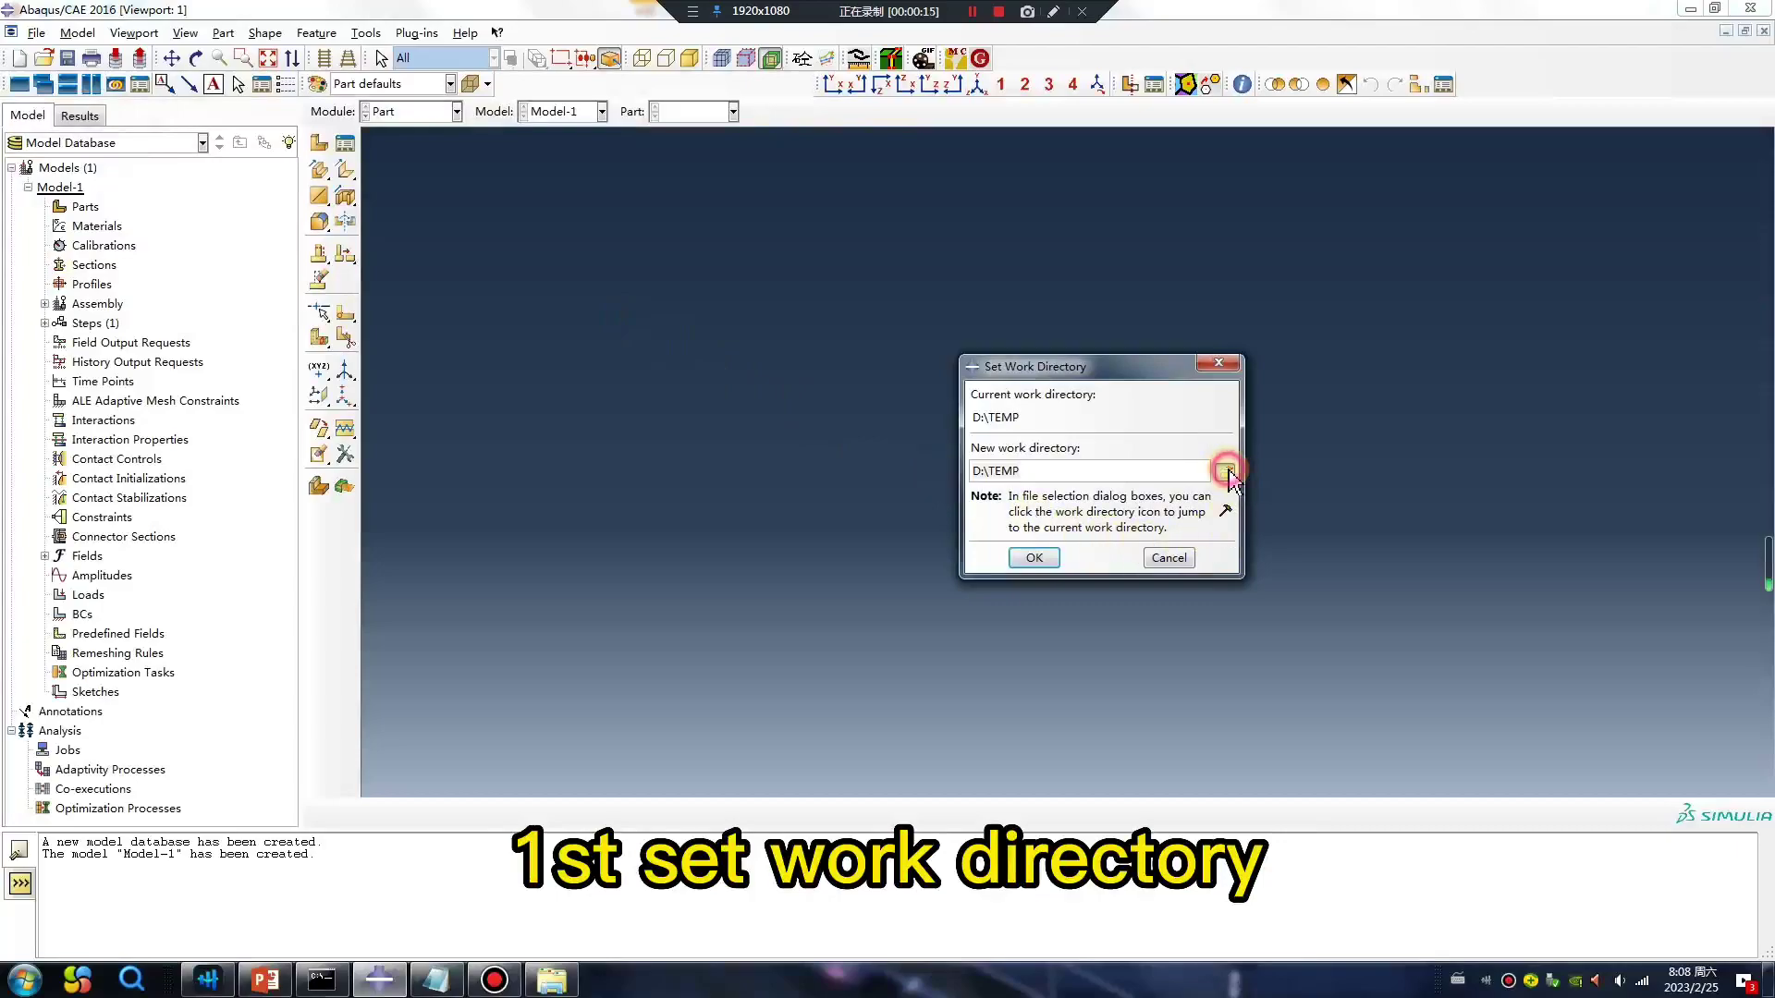
{"action": "left_click", "coordinate": [1104, 358]}
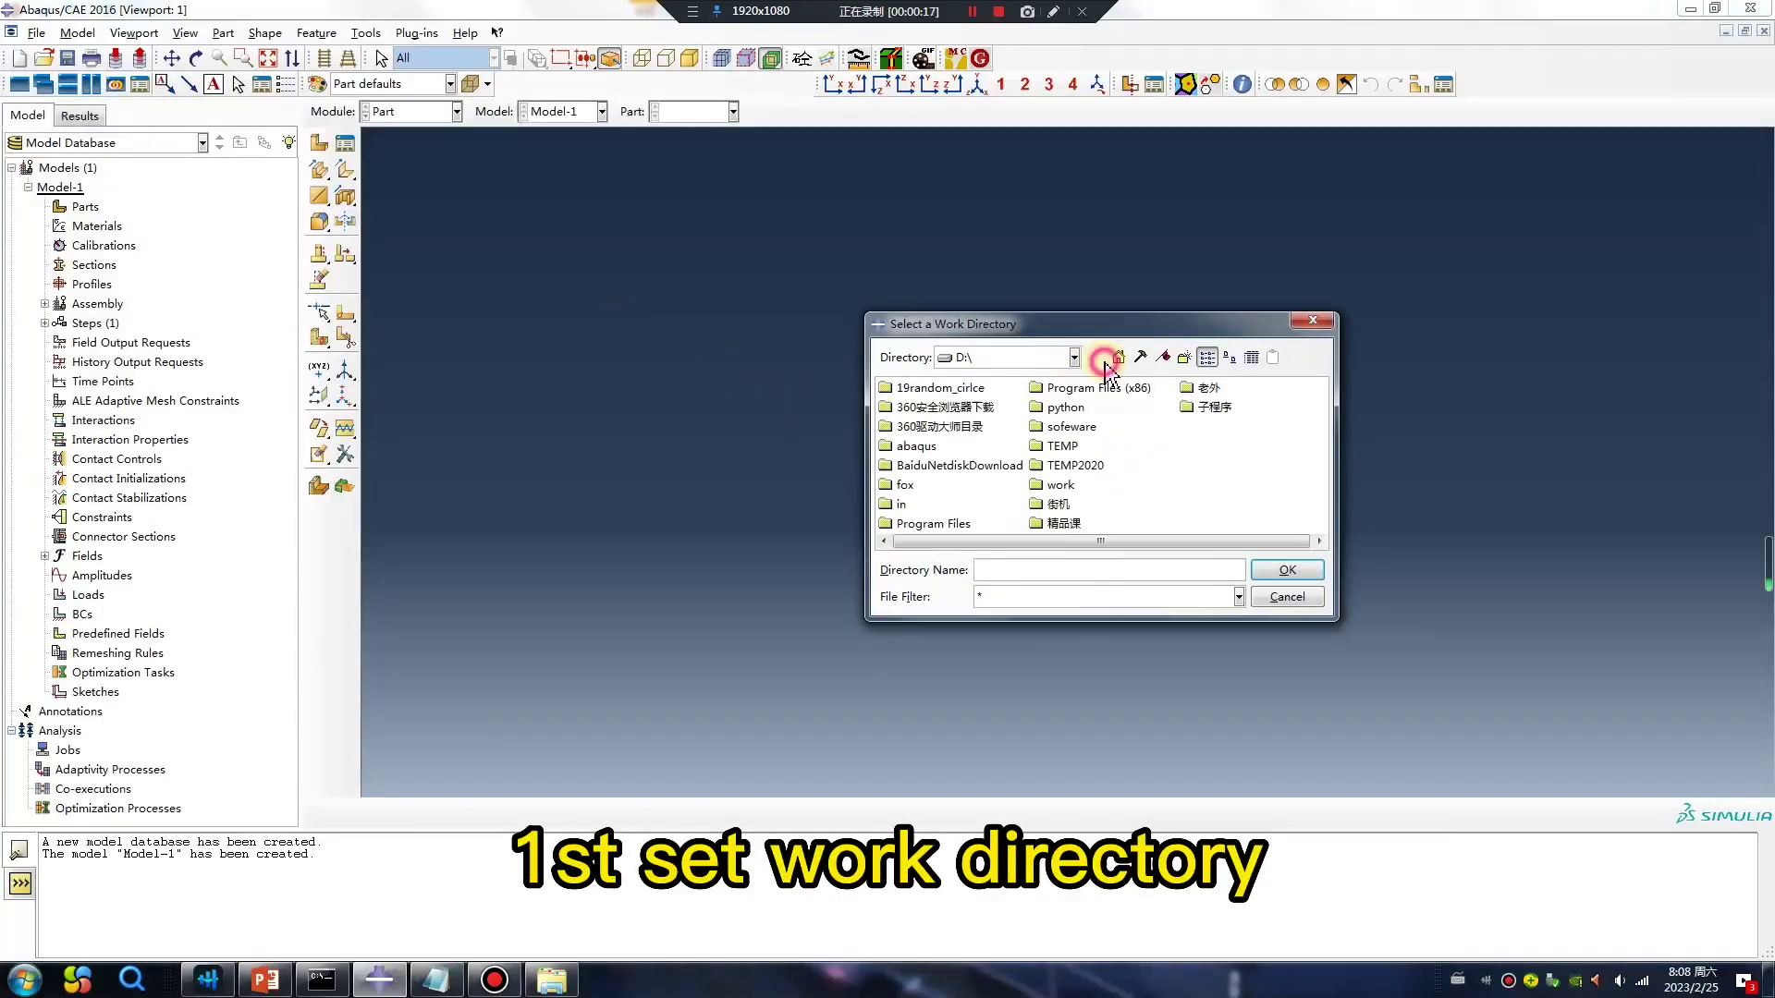
{"action": "double_click", "coordinate": [1073, 467]}
{"action": "double_click", "coordinate": [895, 407]}
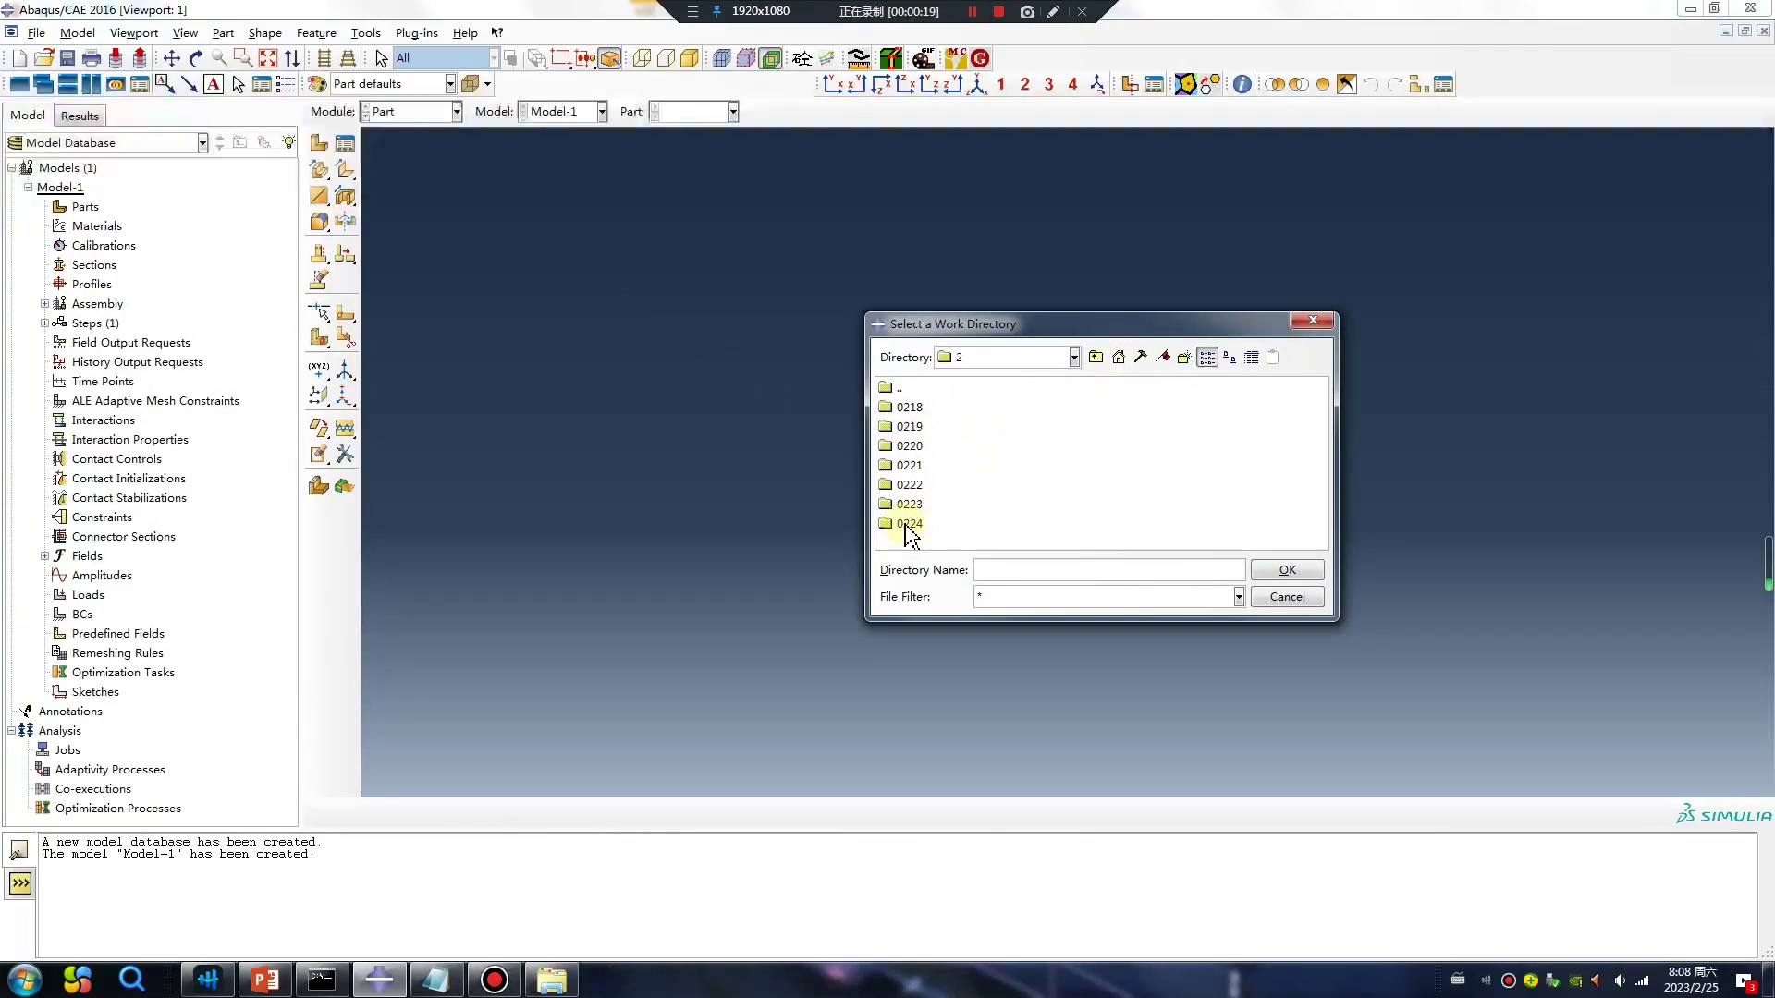
Create a new directory named 0225 inside D:\work\2.
{"action": "right_click", "coordinate": [1010, 473]}
{"action": "left_click", "coordinate": [1050, 590]}
{"action": "type", "text": "0"}
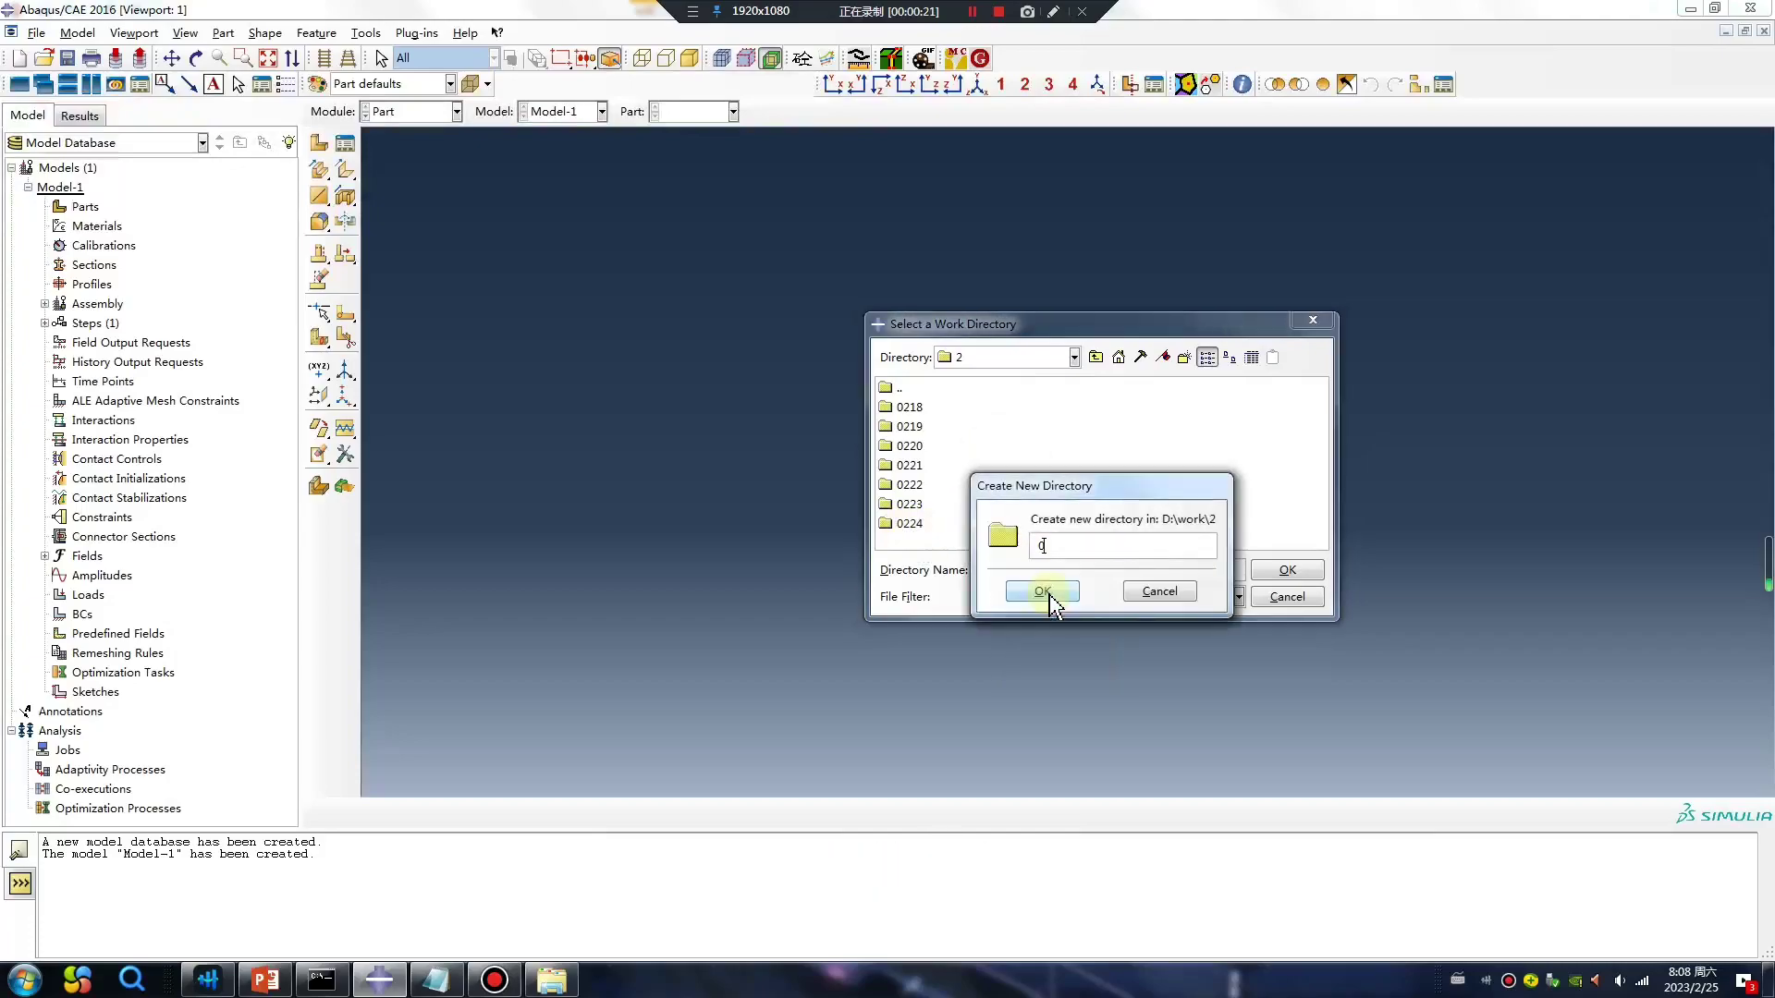
{"action": "type", "text": "225"}
{"action": "left_click", "coordinate": [1049, 595]}
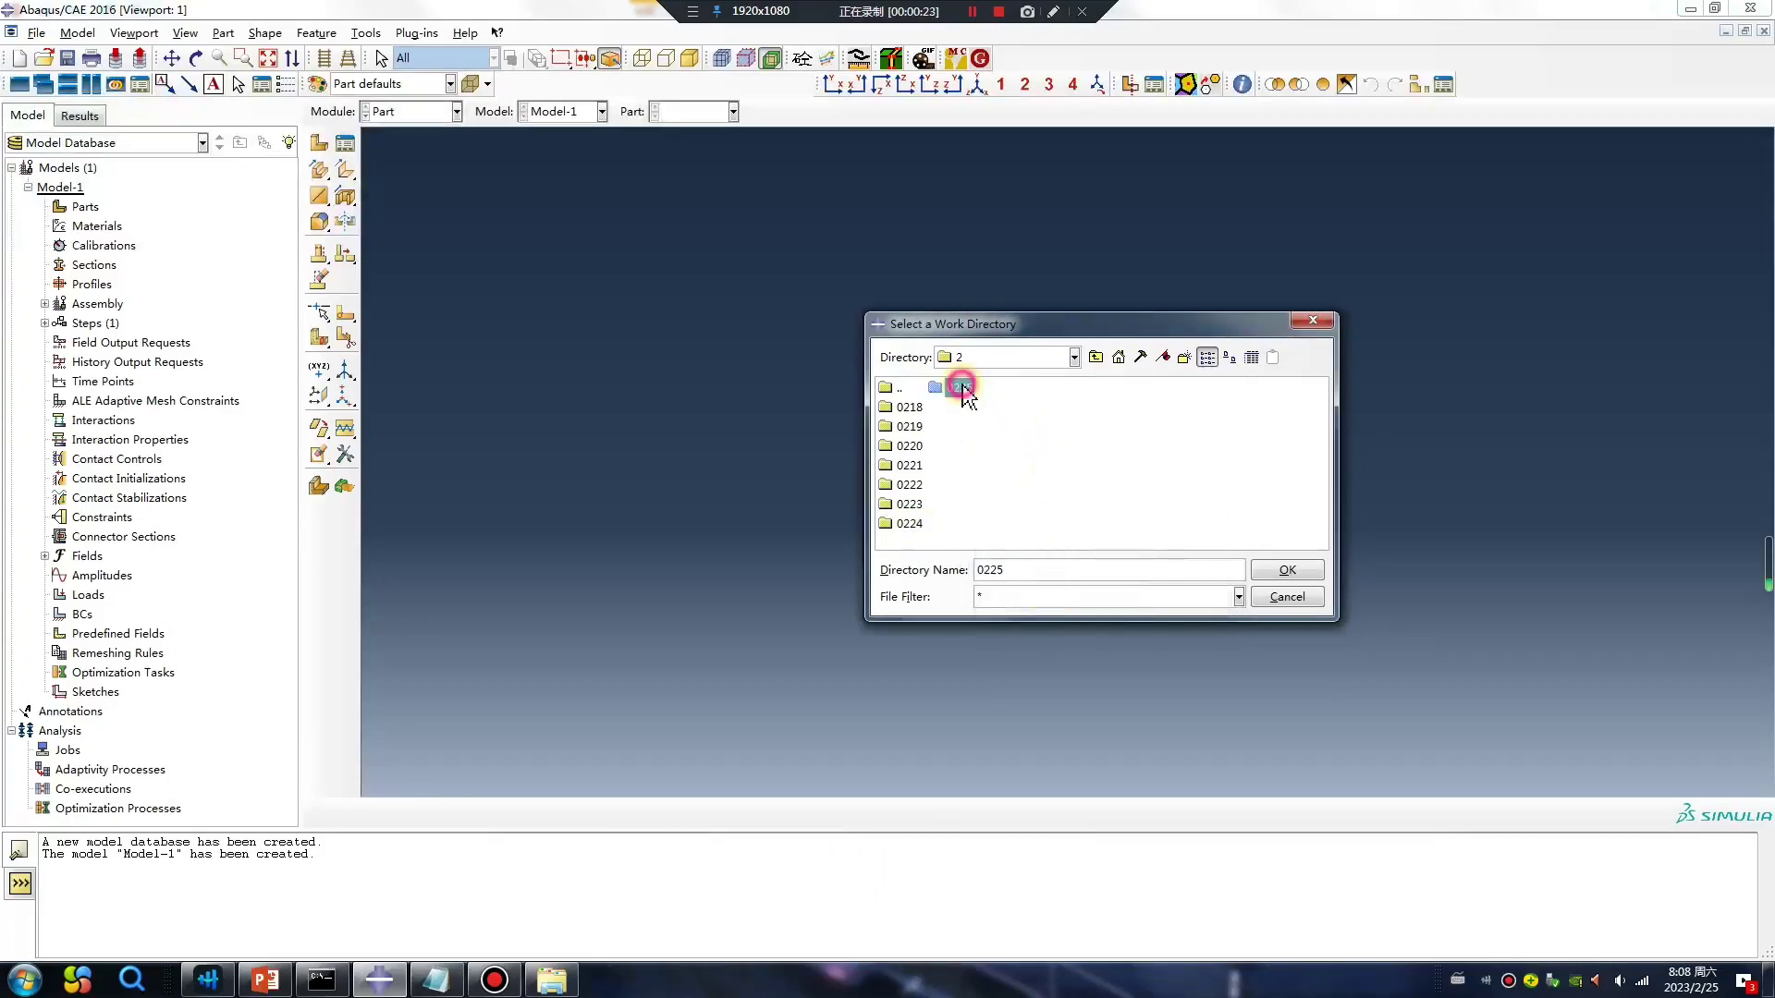
Create a subdirectory named 1 inside 0225 and set D:/work/2/0225/1 as the work directory.
{"action": "double_click", "coordinate": [964, 389]}
{"action": "right_click", "coordinate": [920, 443]}
{"action": "left_click", "coordinate": [982, 579]}
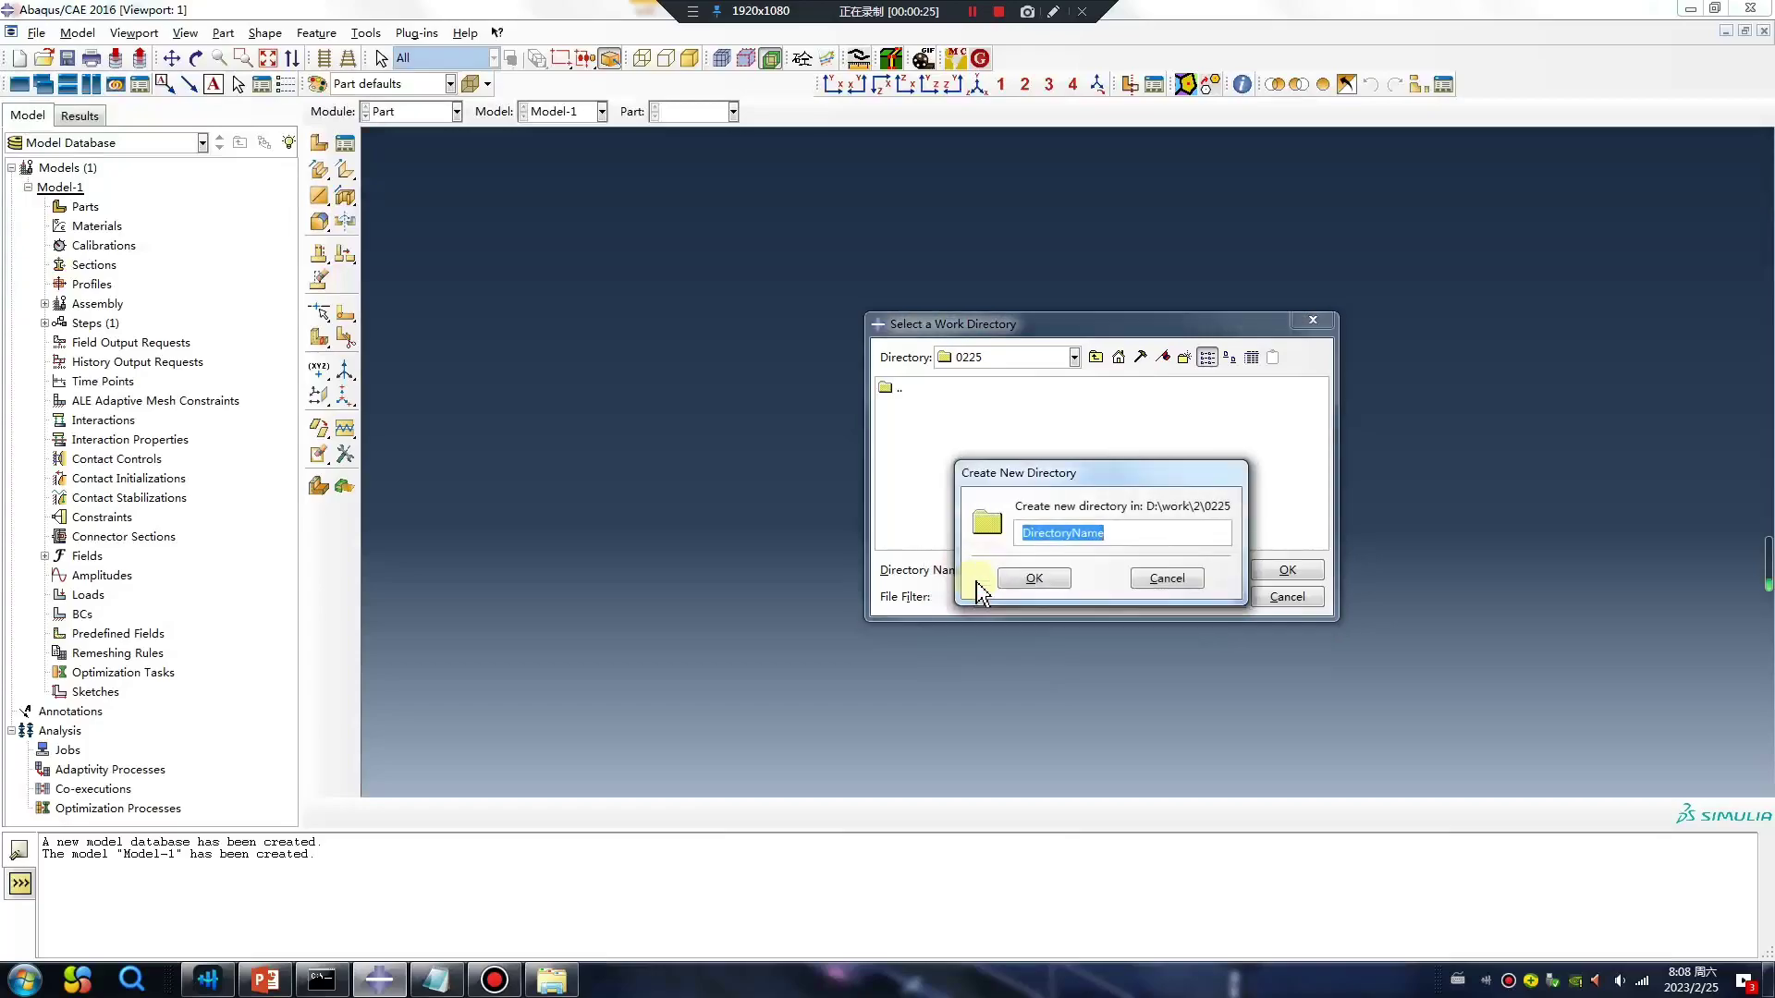
{"action": "type", "text": "1"}
{"action": "left_click", "coordinate": [1014, 582]}
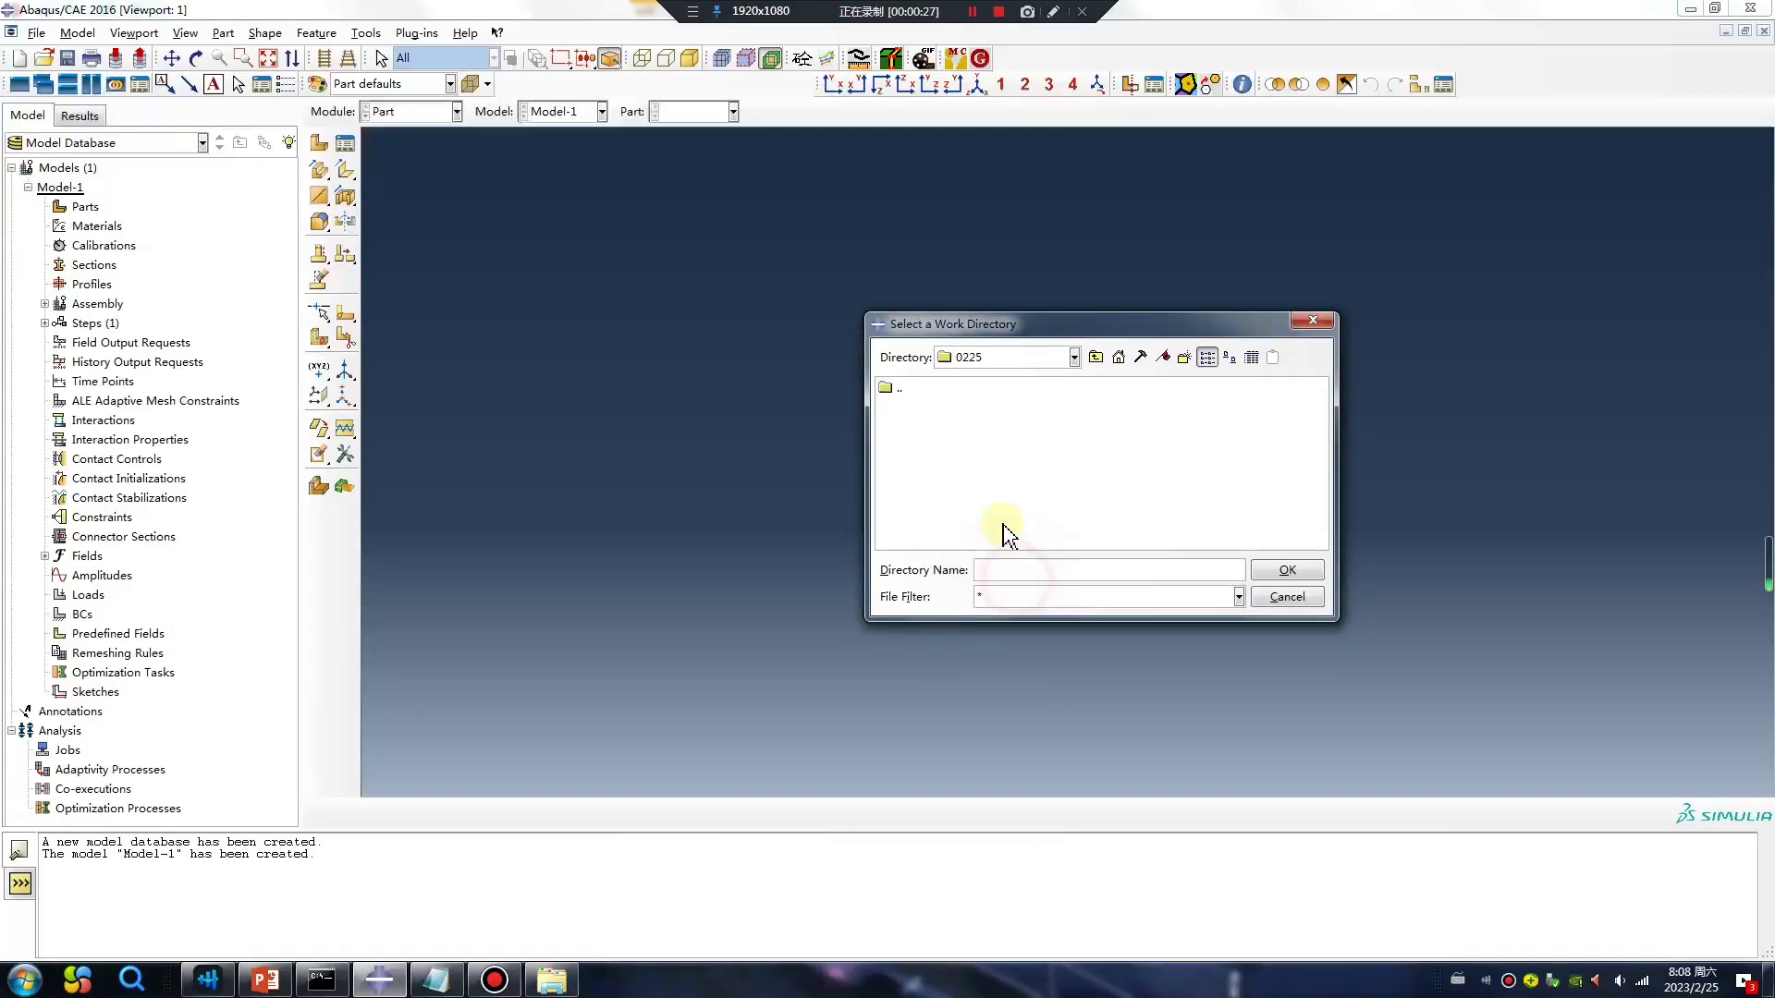
{"action": "left_click", "coordinate": [901, 411]}
{"action": "left_click", "coordinate": [1287, 571]}
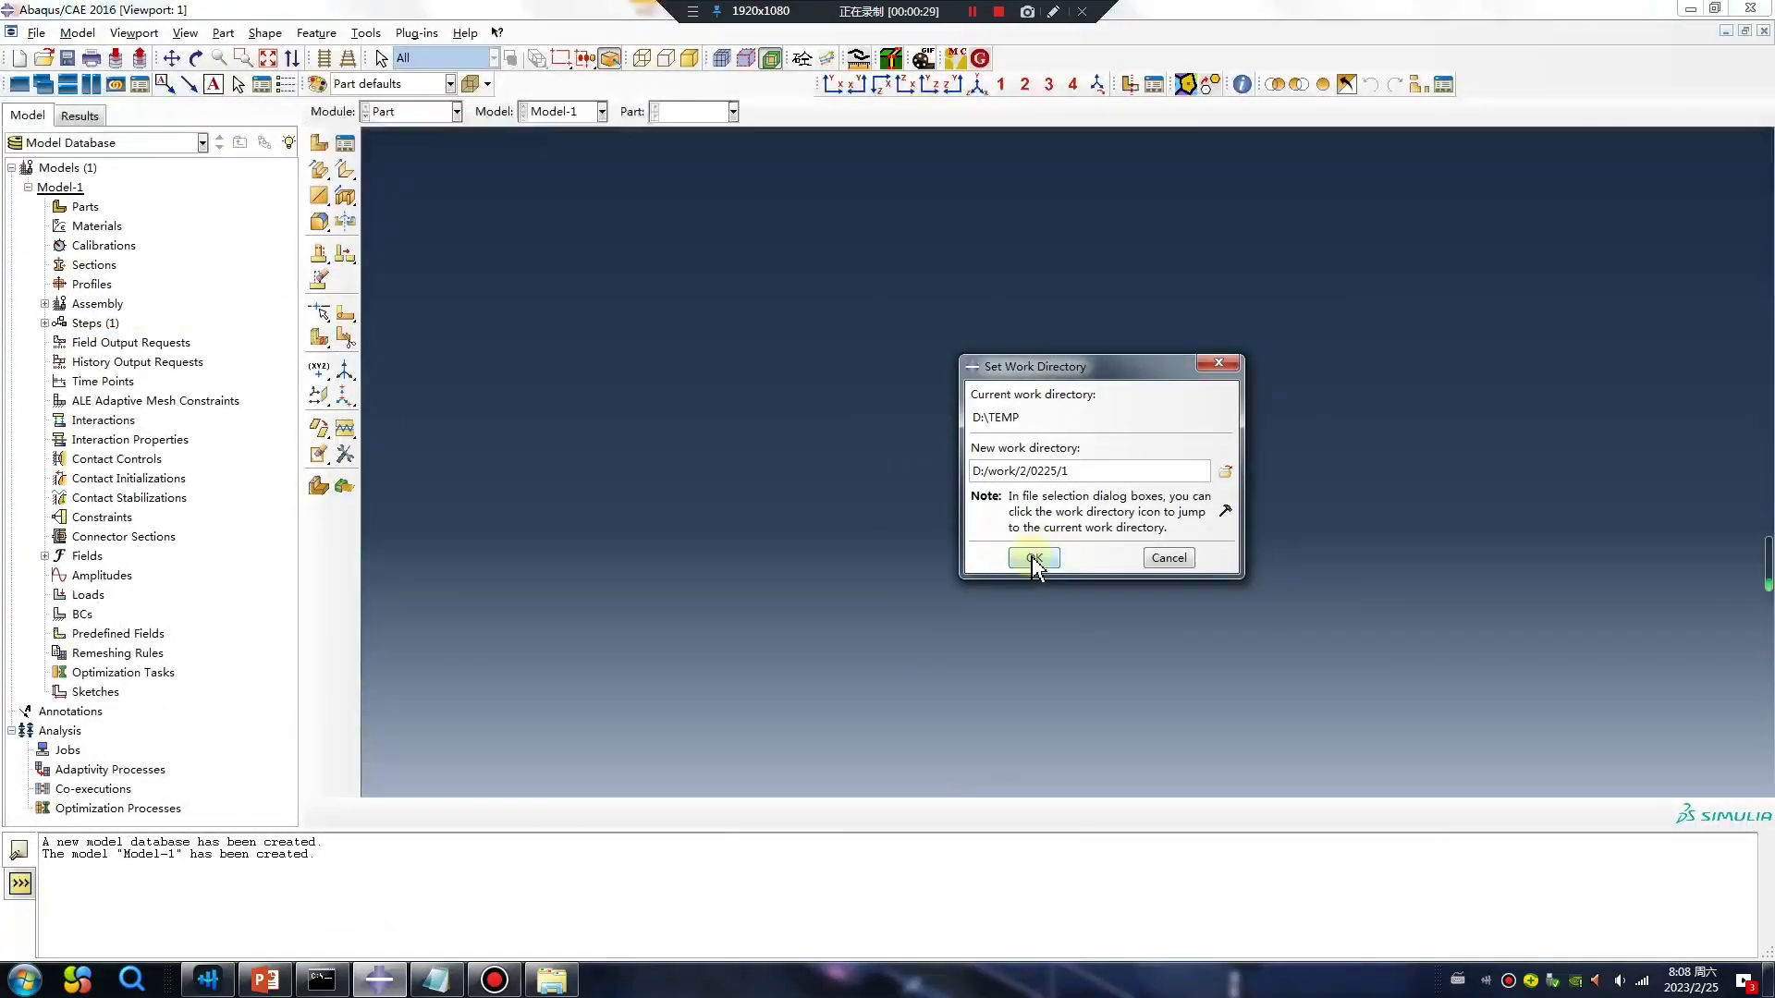
{"action": "left_click", "coordinate": [1027, 559]}
Create a 3D deformable solid part by extruding a square, two grid cells wide and cornered at the origin, with the default depth.
{"action": "left_click", "coordinate": [319, 142]}
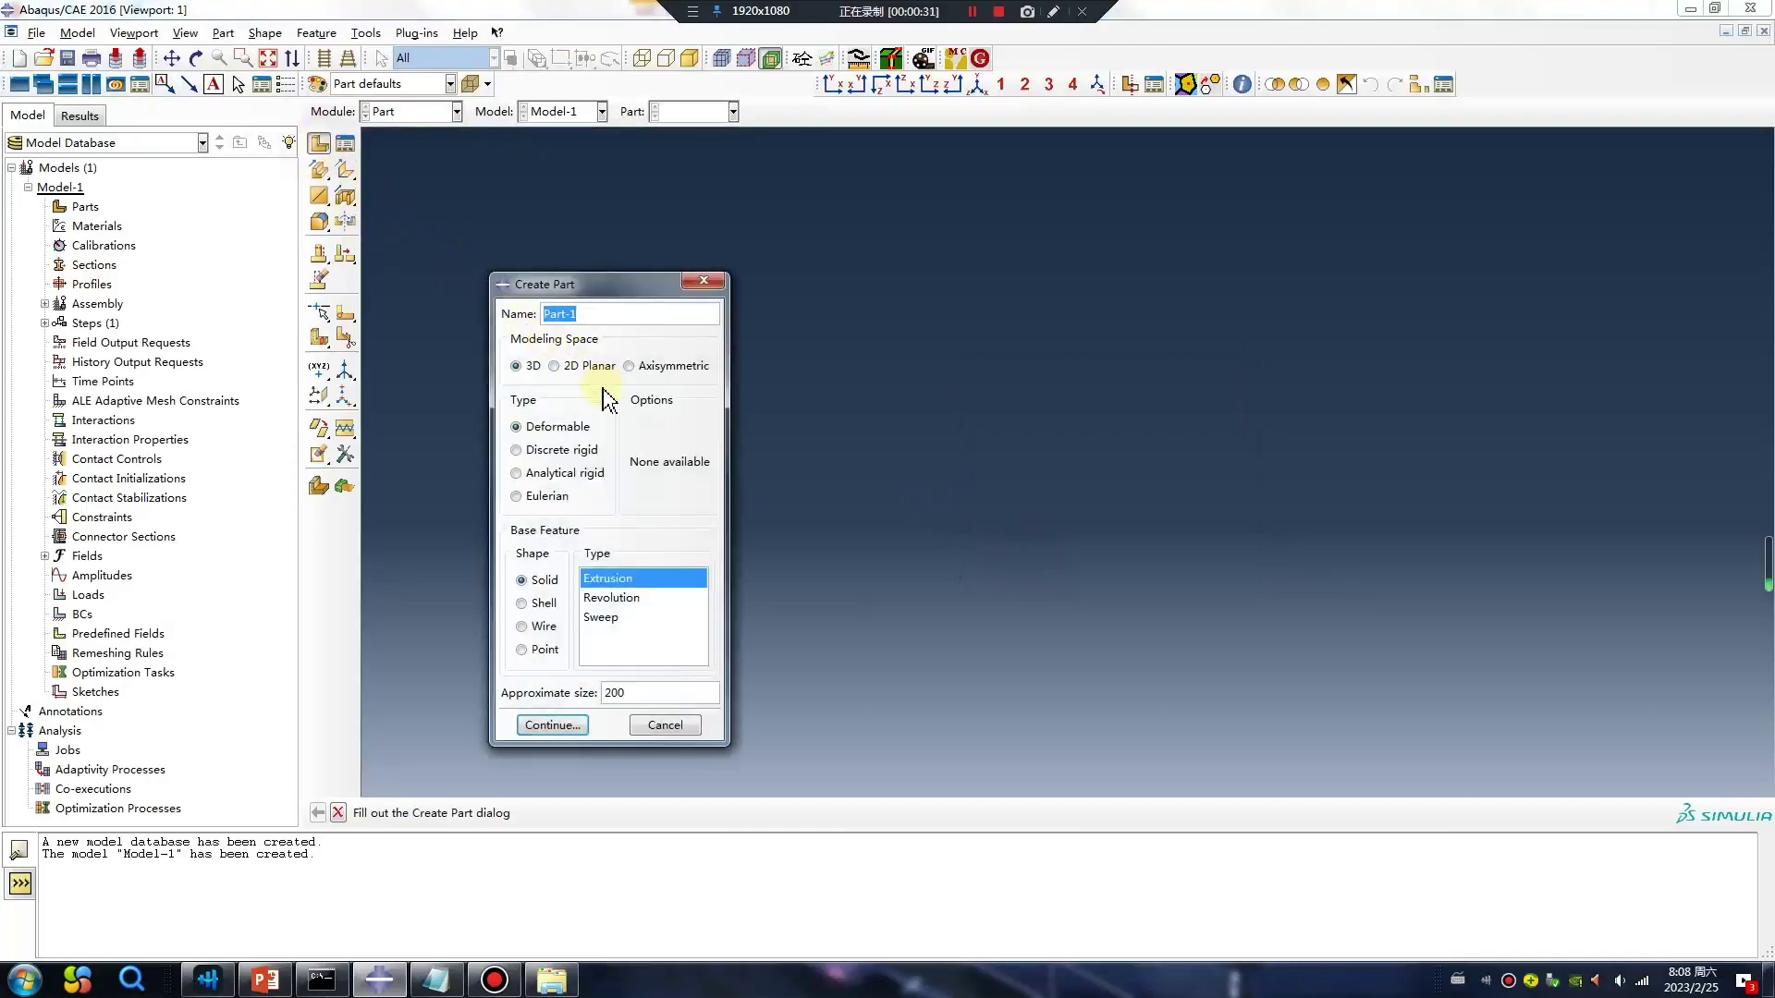
{"action": "left_click", "coordinate": [573, 727]}
{"action": "left_click", "coordinate": [345, 171]}
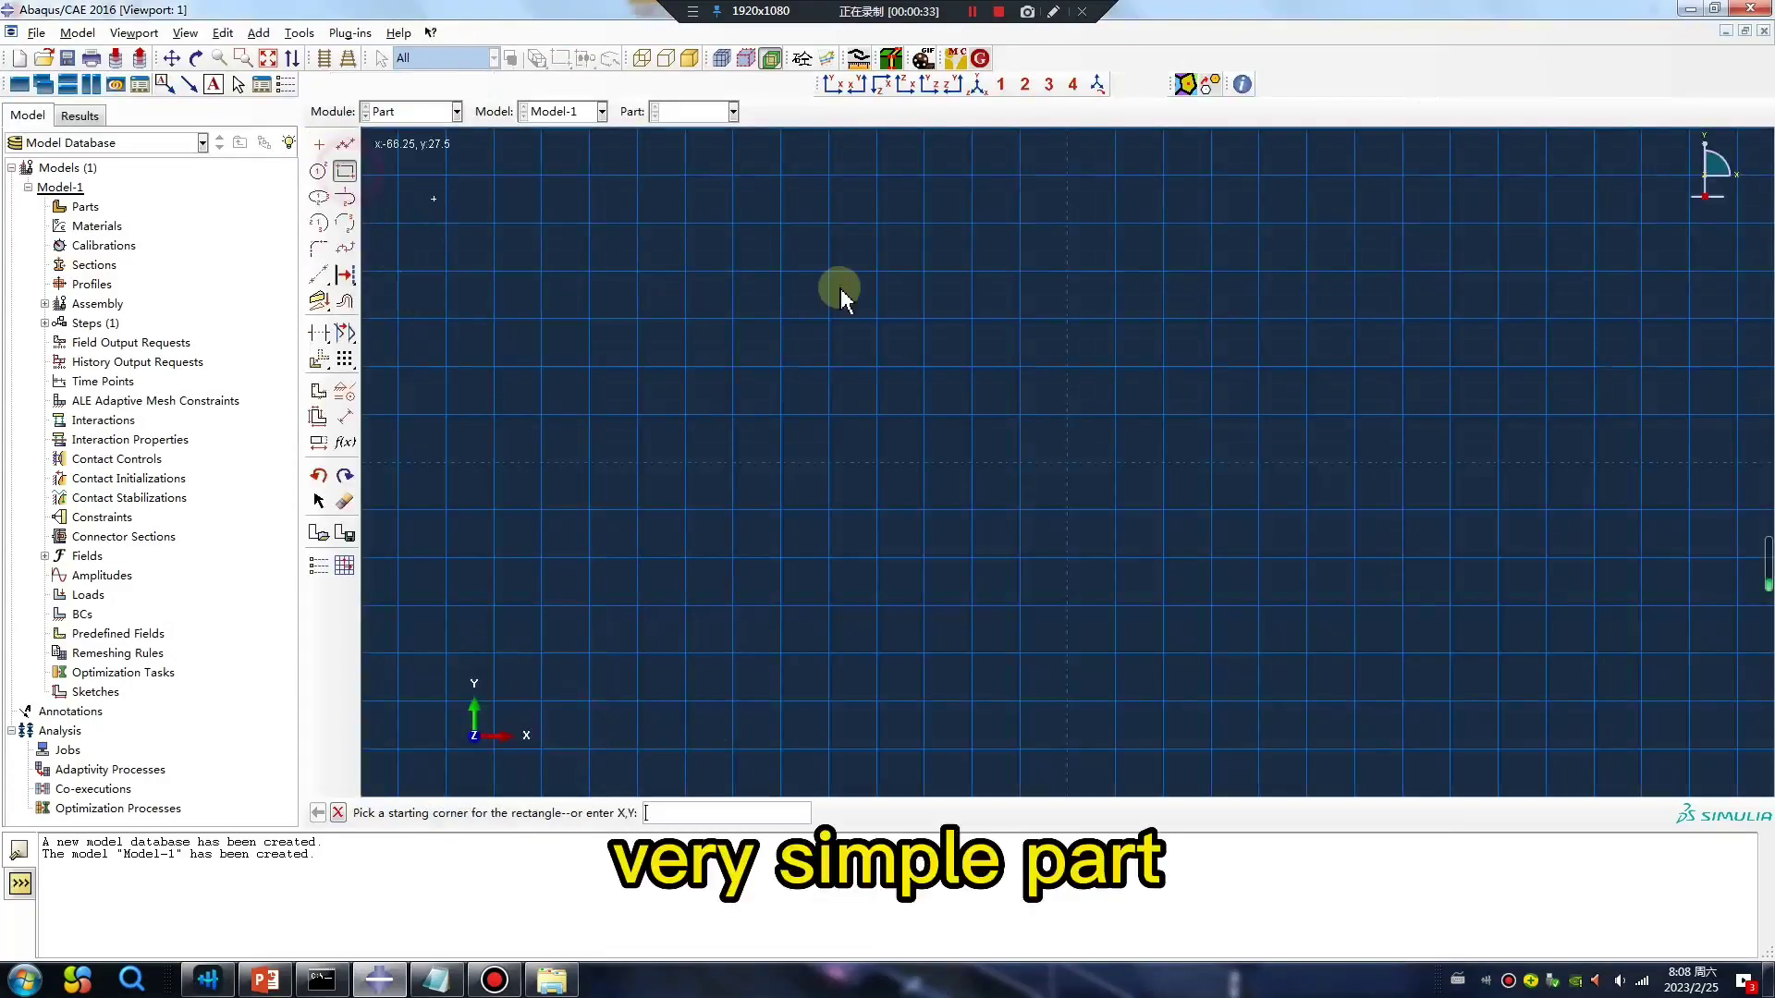
{"action": "left_click", "coordinate": [1068, 462]}
{"action": "left_click", "coordinate": [1162, 370]}
{"action": "middle_click", "coordinate": [941, 588]}
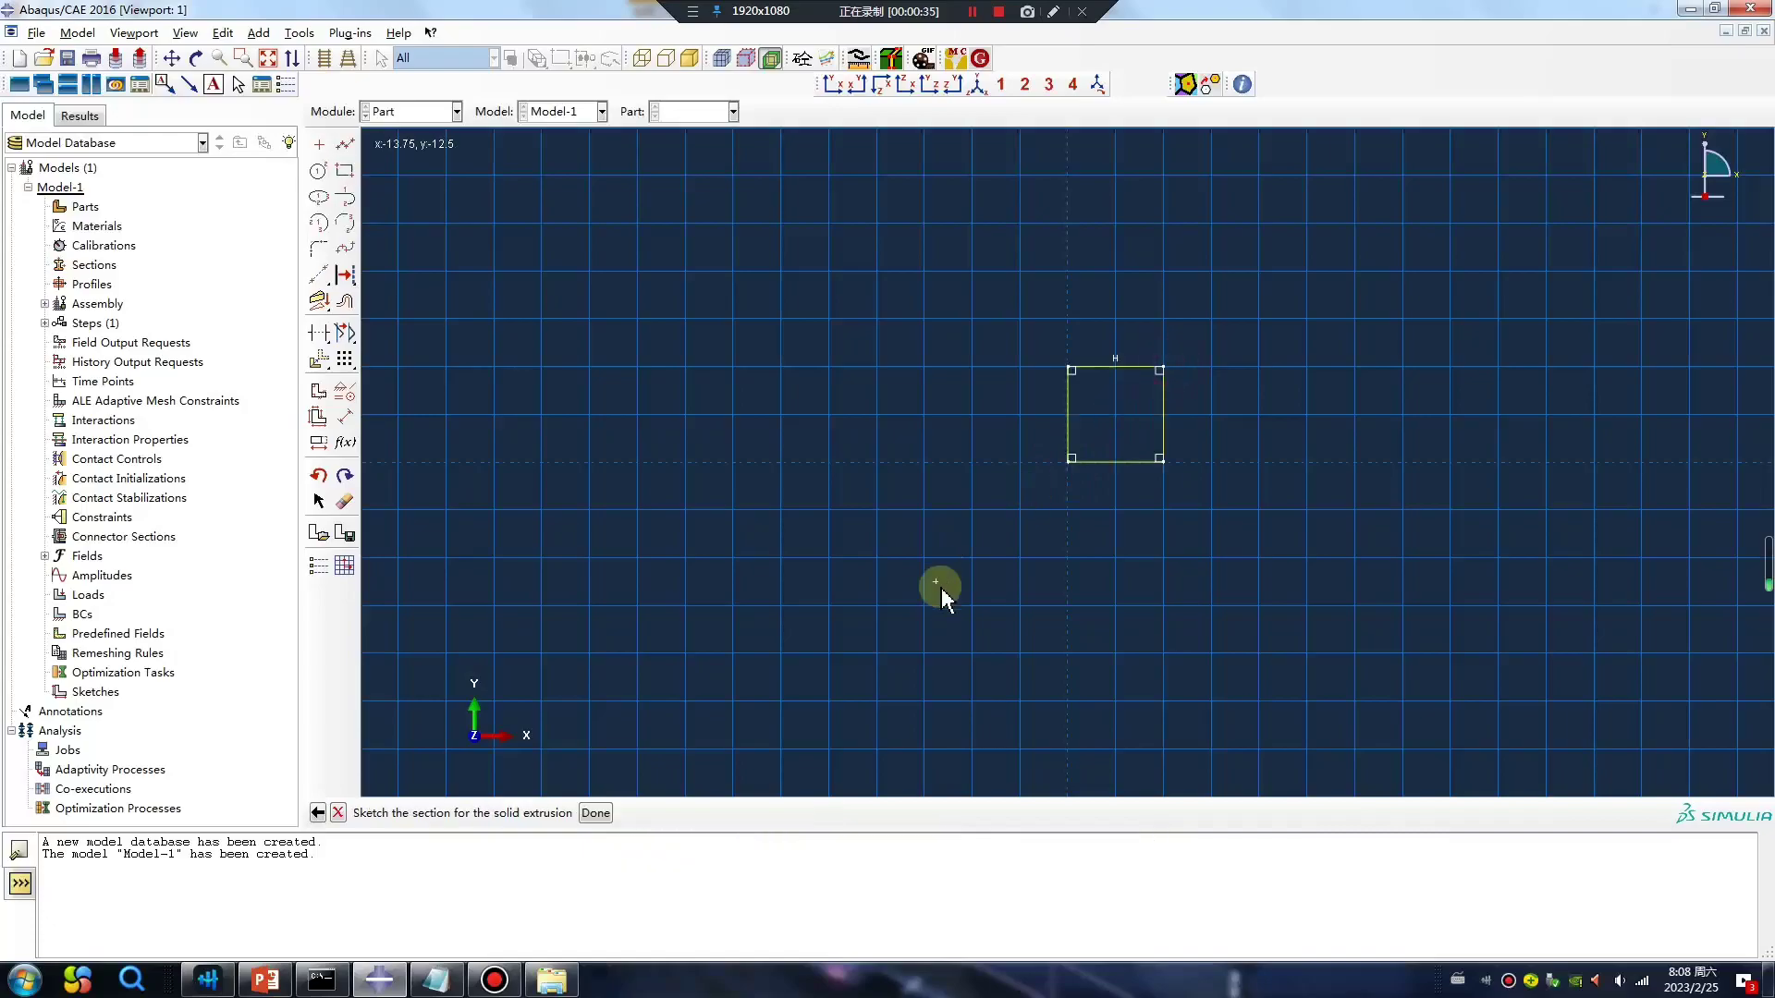
{"action": "middle_click", "coordinate": [941, 588]}
{"action": "middle_click", "coordinate": [941, 588]}
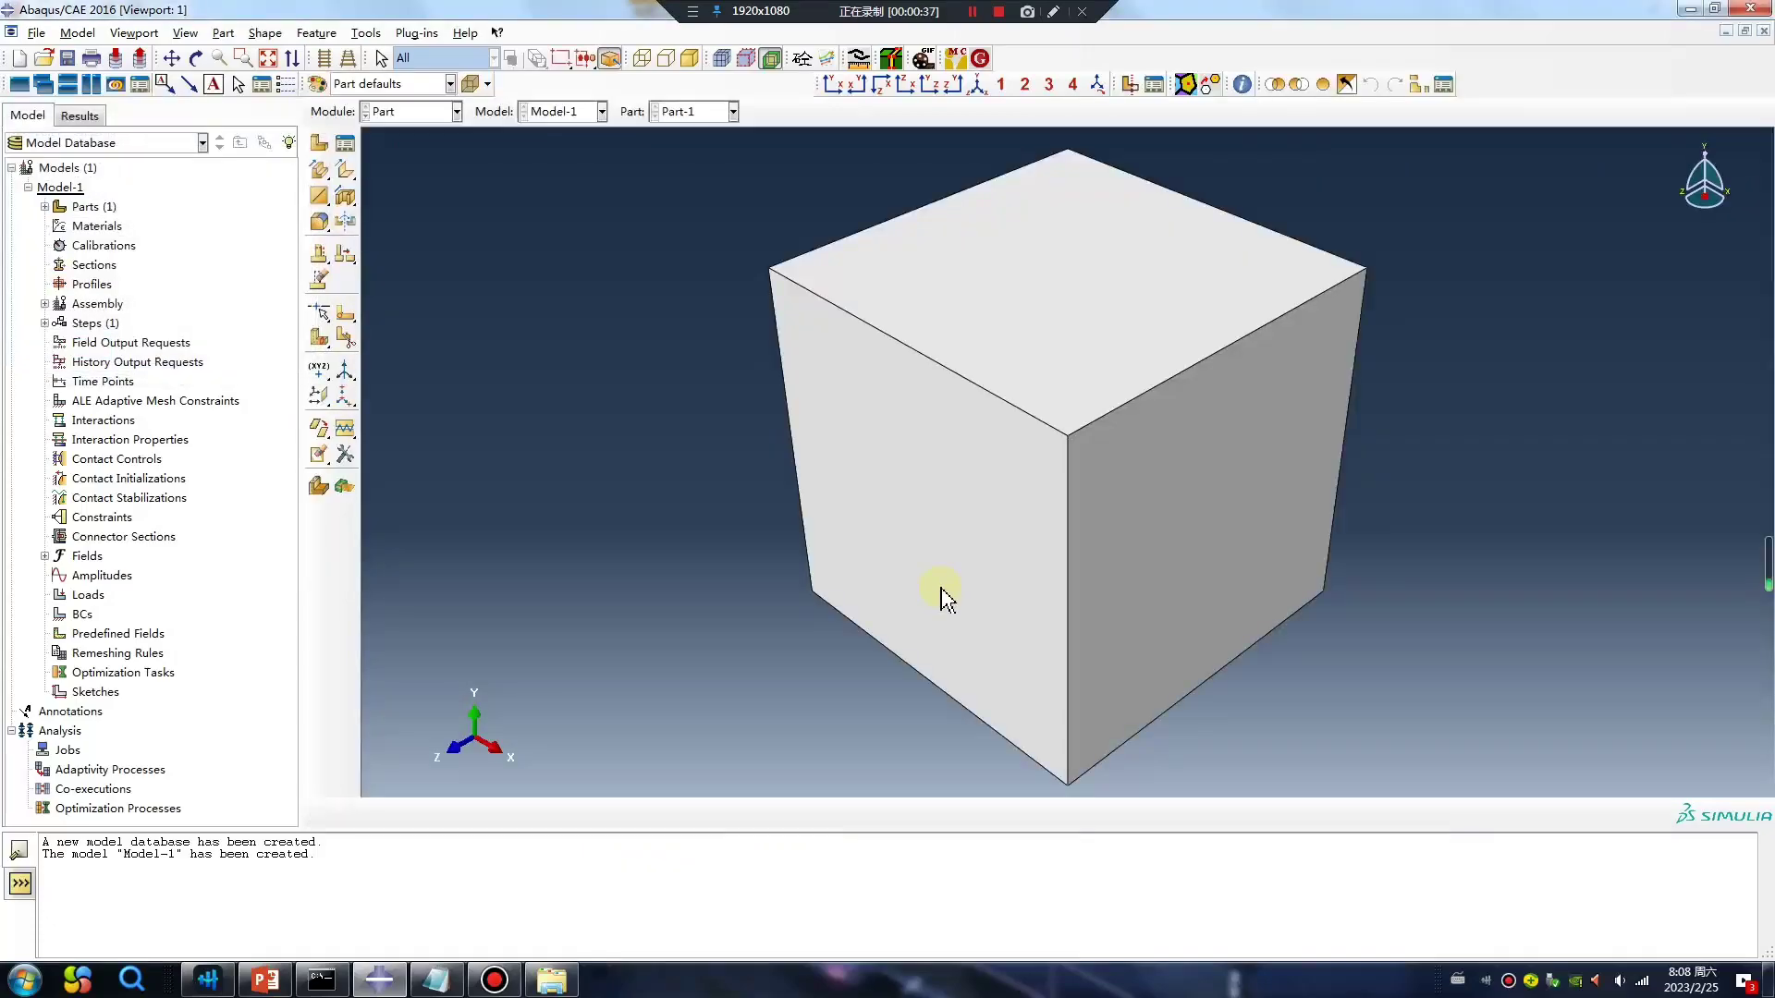
Create an isotropic elastic material with Young's modulus 2e5 and Poisson's ratio 0.3.
{"action": "left_click", "coordinate": [456, 111]}
{"action": "left_click", "coordinate": [424, 147]}
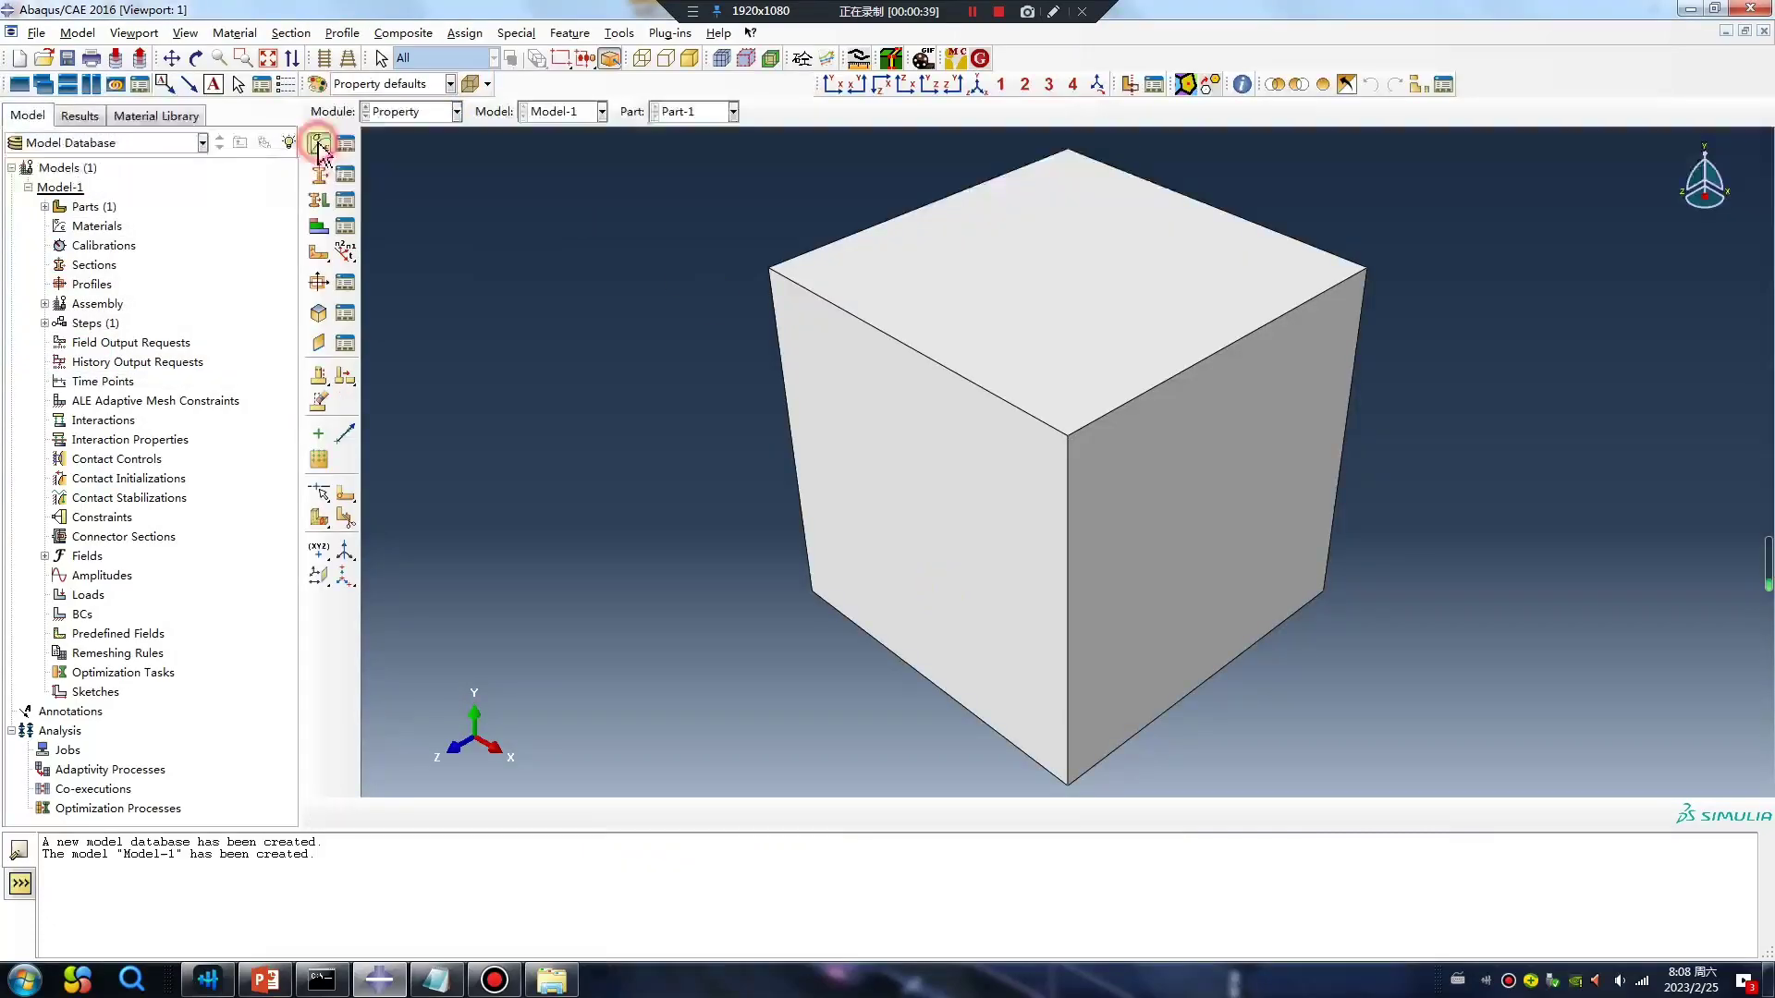
{"action": "left_click", "coordinate": [319, 144]}
{"action": "left_click", "coordinate": [718, 367]}
{"action": "mouse_move", "coordinate": [744, 386]}
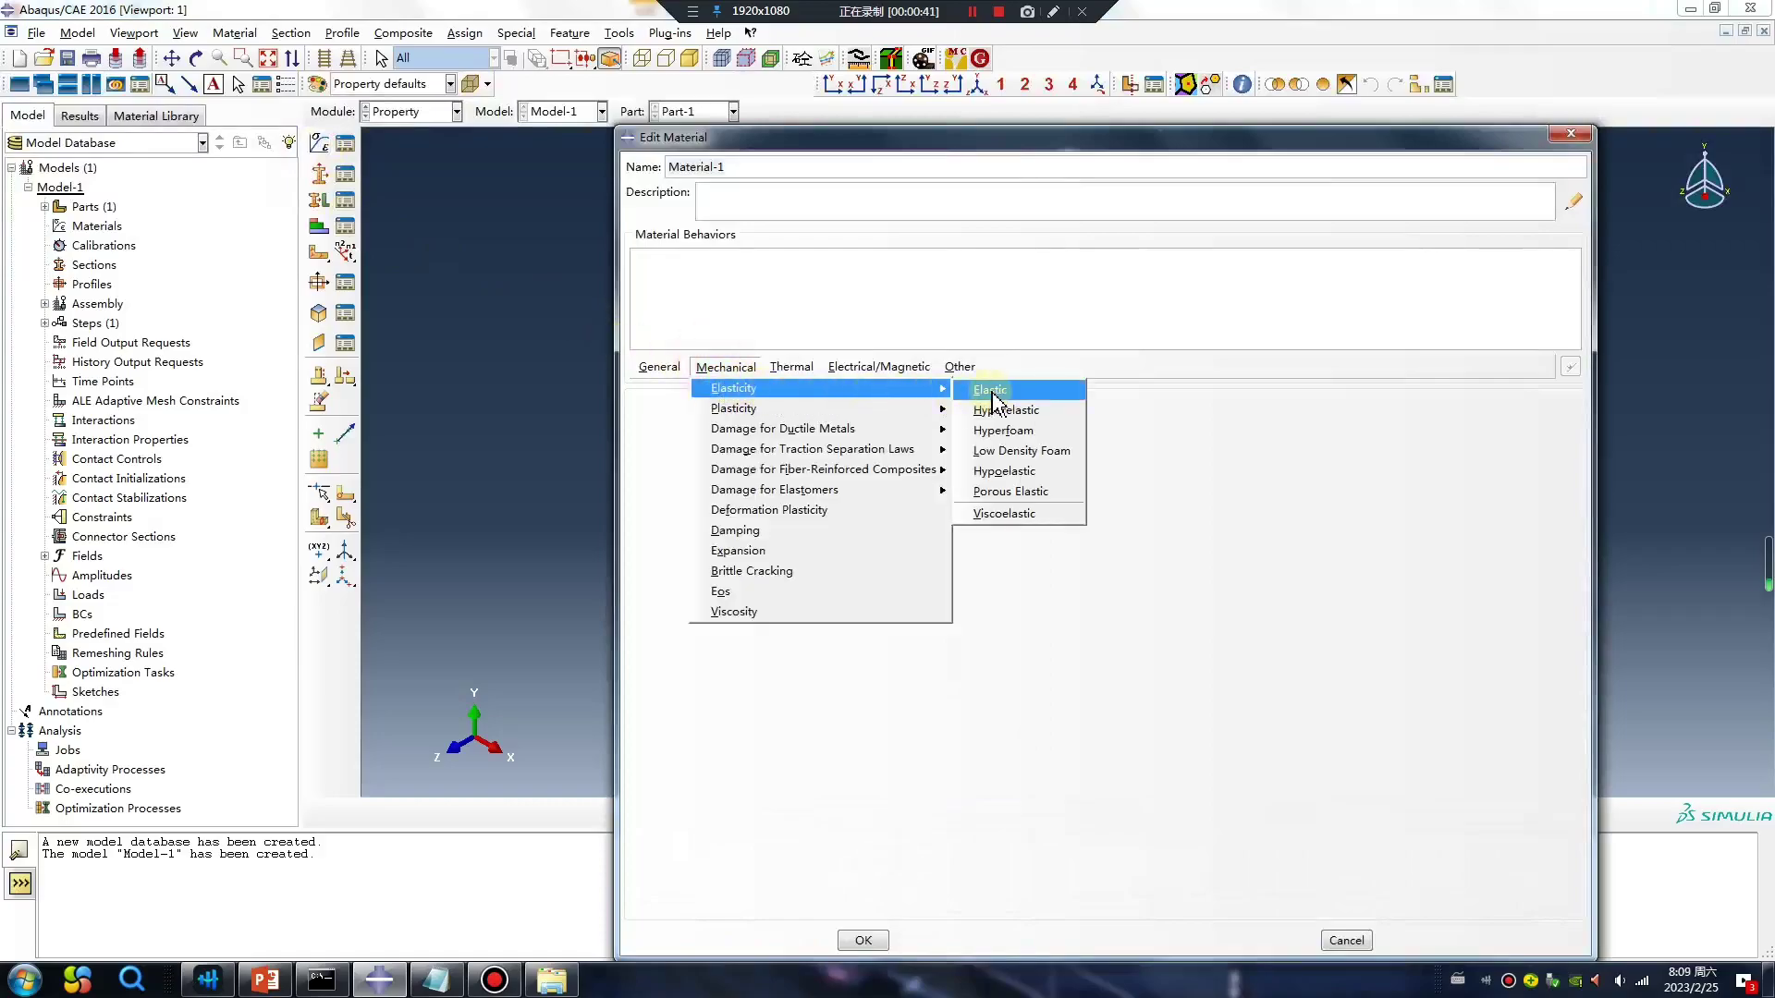
{"action": "left_click", "coordinate": [987, 388]}
{"action": "left_click", "coordinate": [718, 633]}
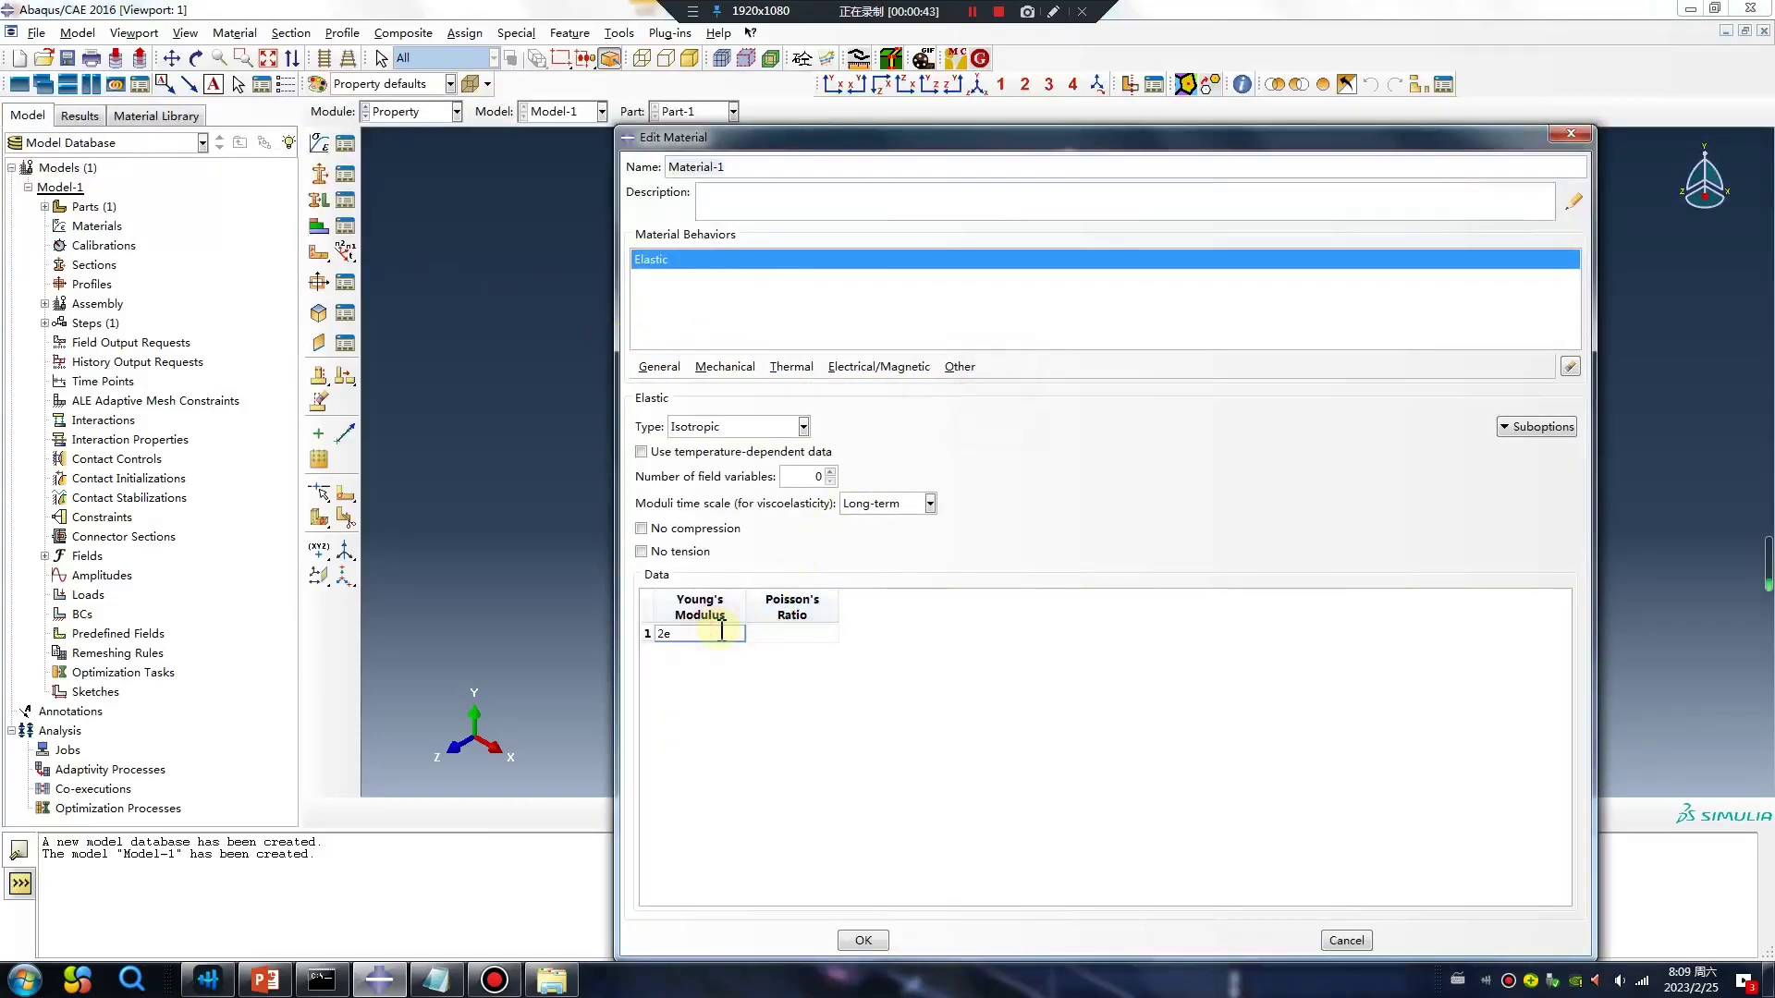
{"action": "left_click", "coordinate": [784, 633]}
{"action": "type", "text": "0.3"}
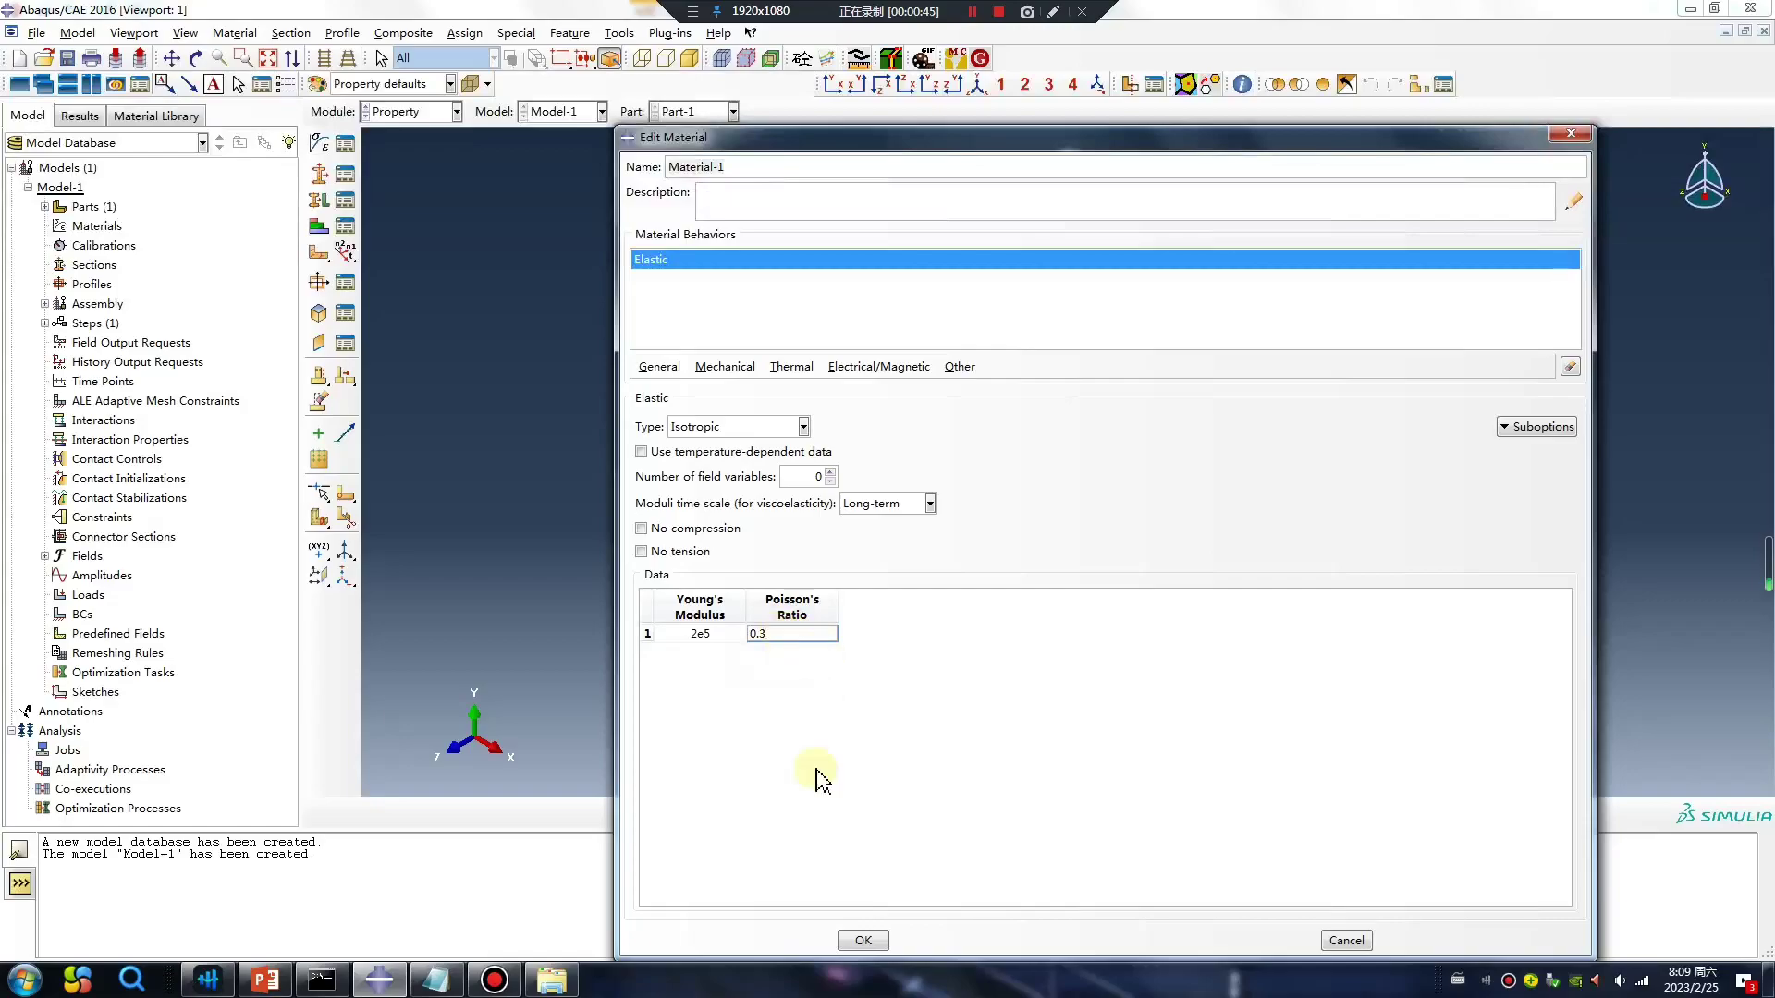
{"action": "left_click", "coordinate": [863, 940]}
Create a homogeneous solid section with the elastic material and assign it to the whole cube.
{"action": "left_click", "coordinate": [319, 174]}
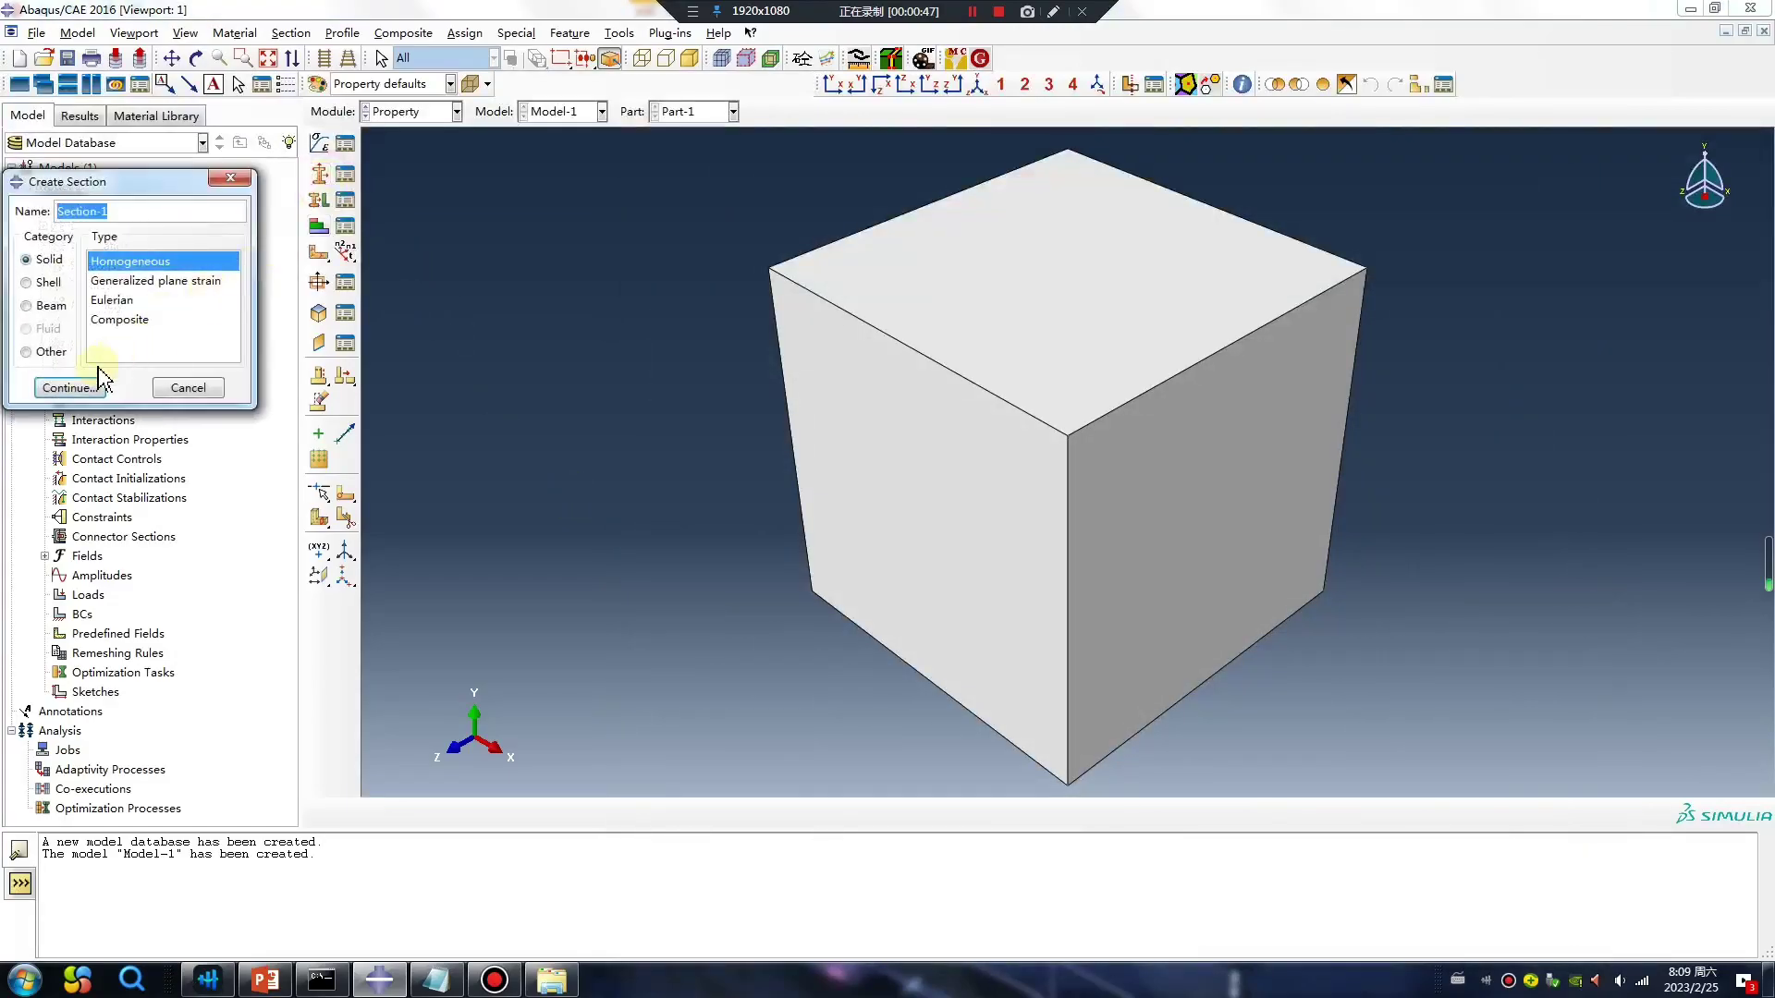
{"action": "left_click", "coordinate": [93, 387]}
{"action": "left_click", "coordinate": [72, 350]}
{"action": "left_click", "coordinate": [319, 199]}
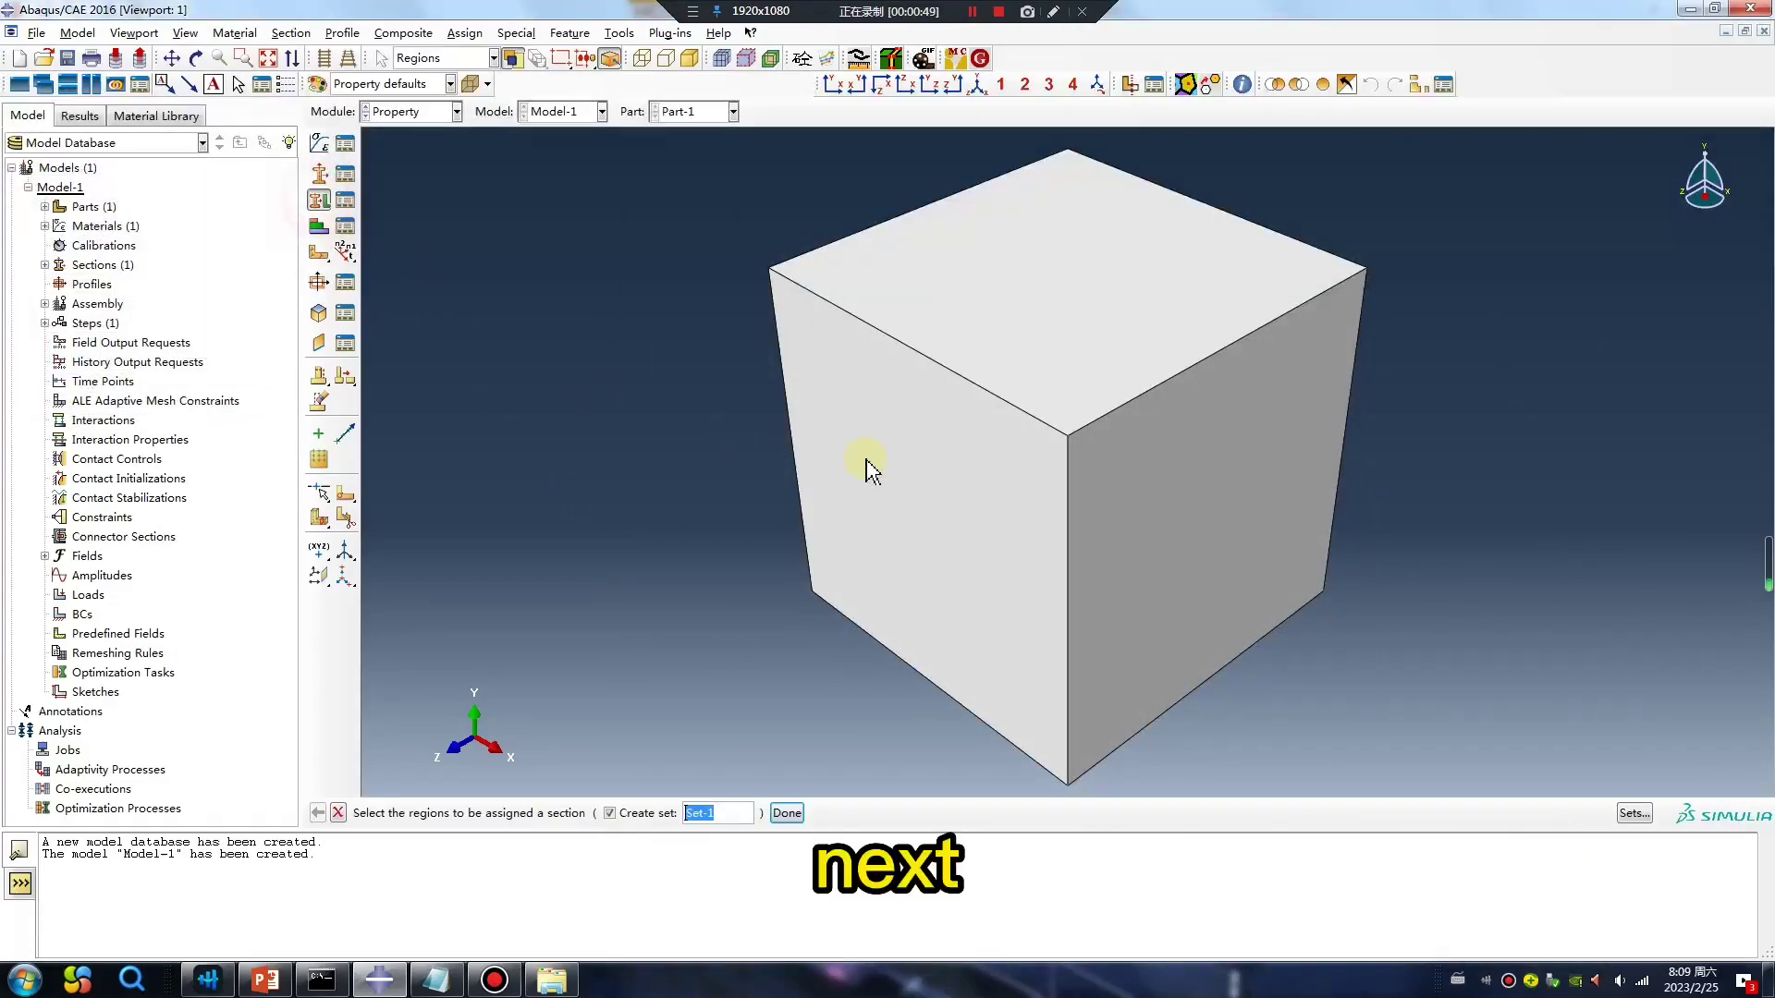
{"action": "left_click", "coordinate": [869, 471]}
{"action": "middle_click", "coordinate": [725, 567]}
{"action": "left_click", "coordinate": [60, 479]}
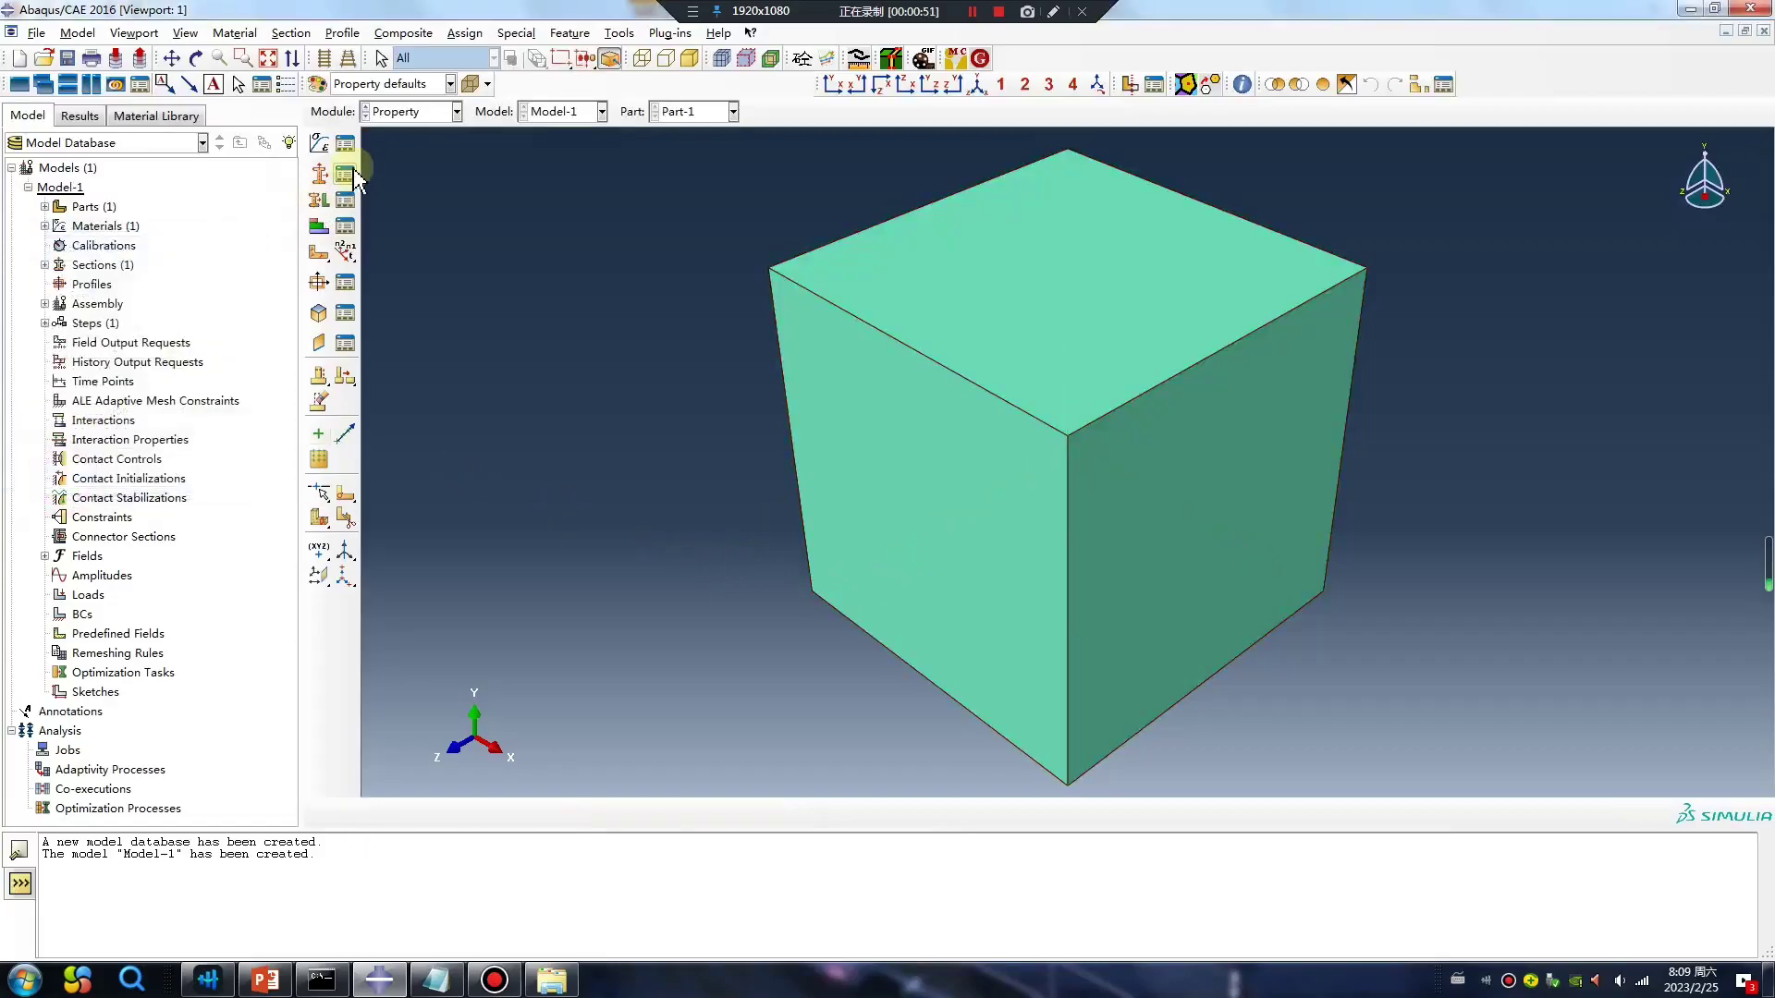
Add a dependent instance of Part-1 to the assembly.
{"action": "left_click", "coordinate": [404, 111]}
{"action": "left_click", "coordinate": [397, 171]}
{"action": "left_click", "coordinate": [319, 142]}
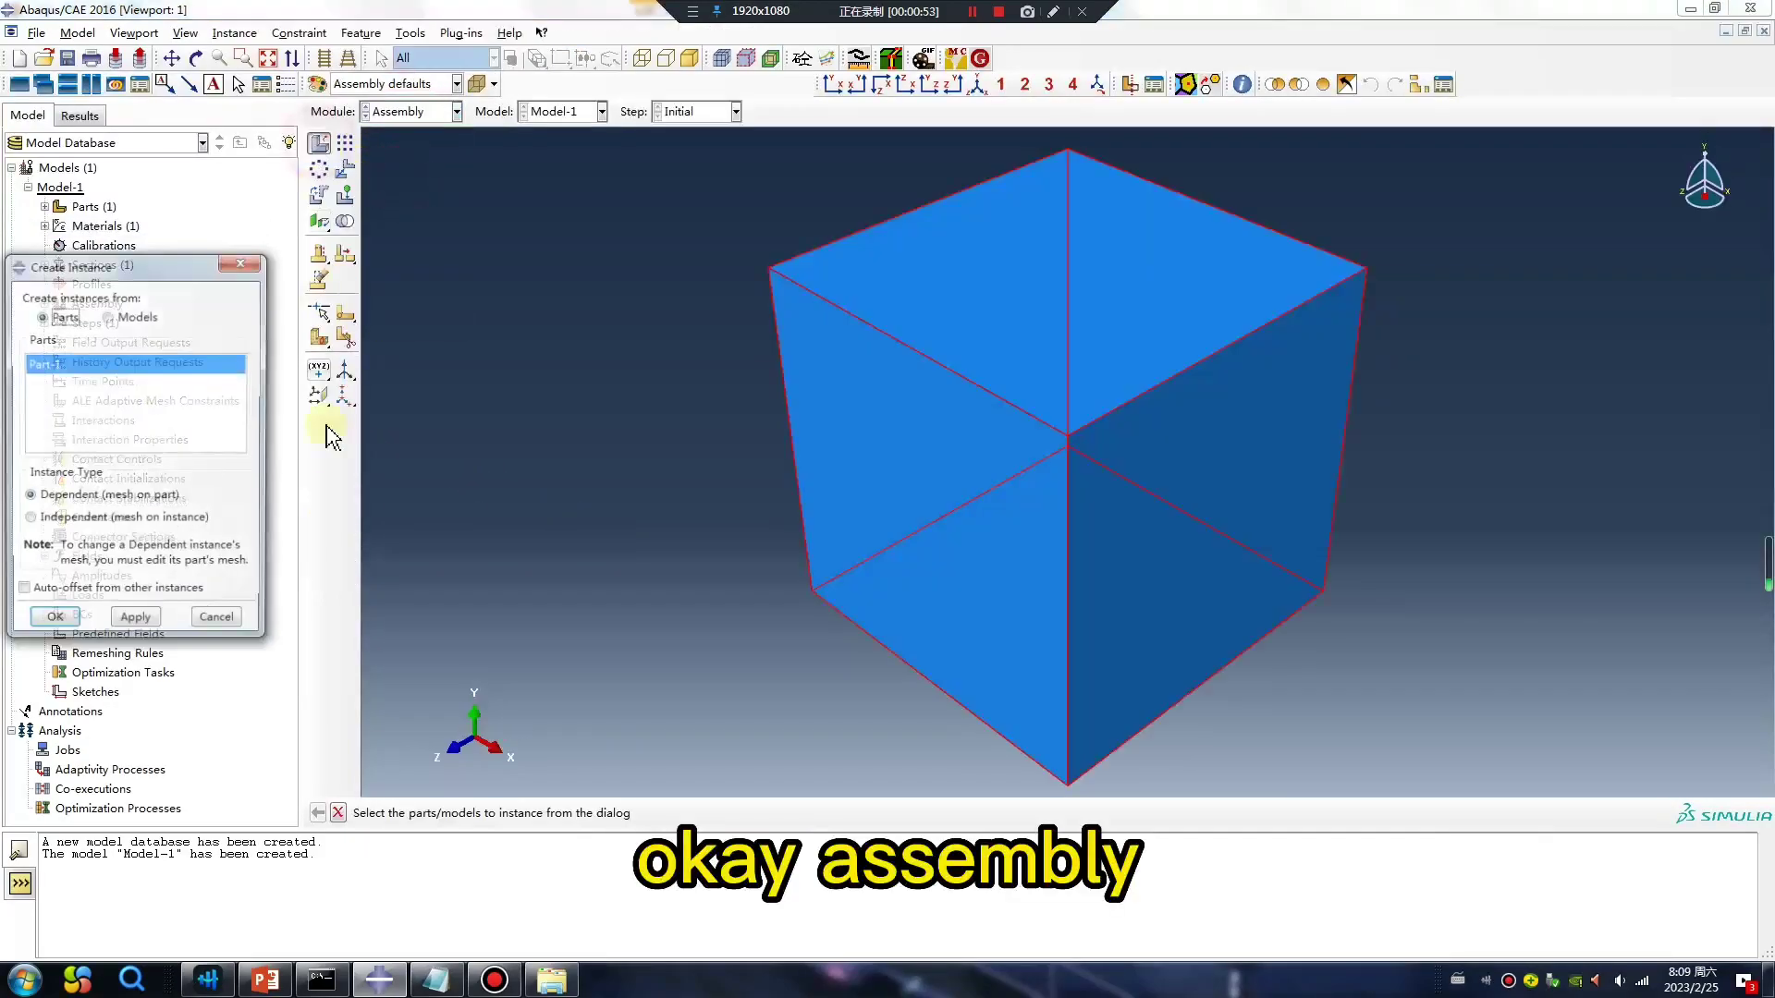
{"action": "left_click", "coordinate": [53, 623]}
Create a Static, General analysis step after the initial step with the default settings.
{"action": "left_click", "coordinate": [404, 111]}
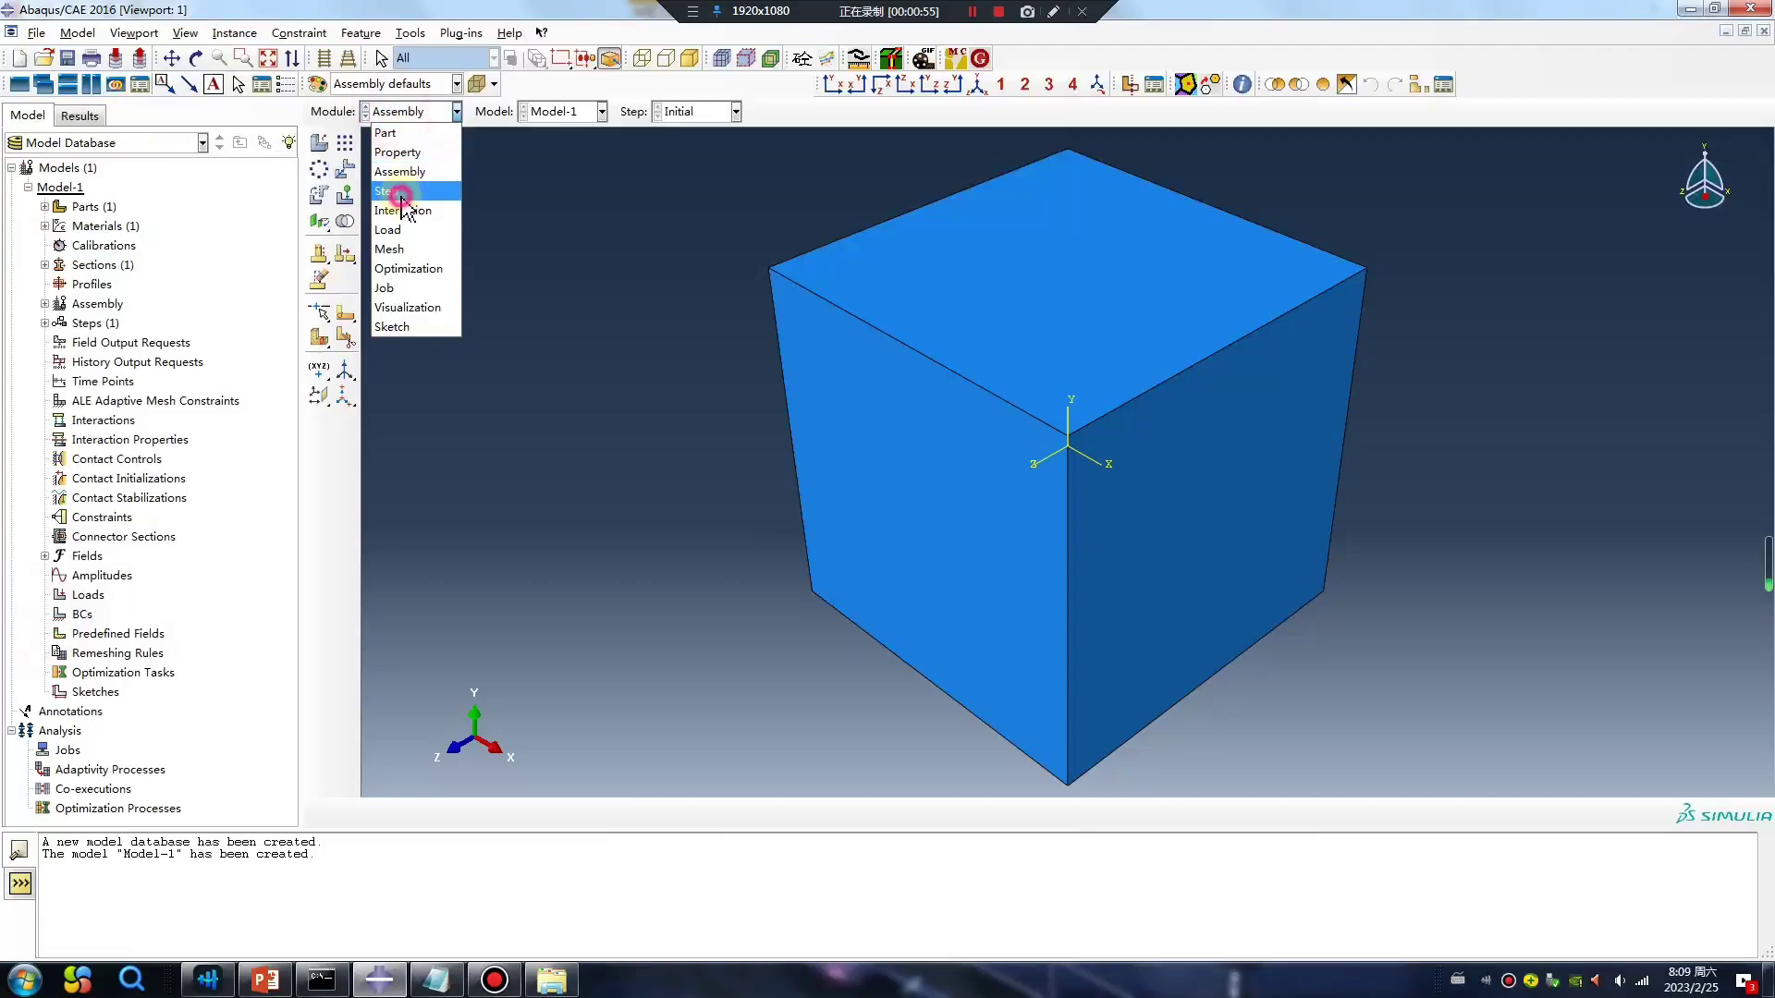
{"action": "left_click", "coordinate": [398, 190]}
{"action": "left_click", "coordinate": [328, 145]}
{"action": "left_click", "coordinate": [558, 680]}
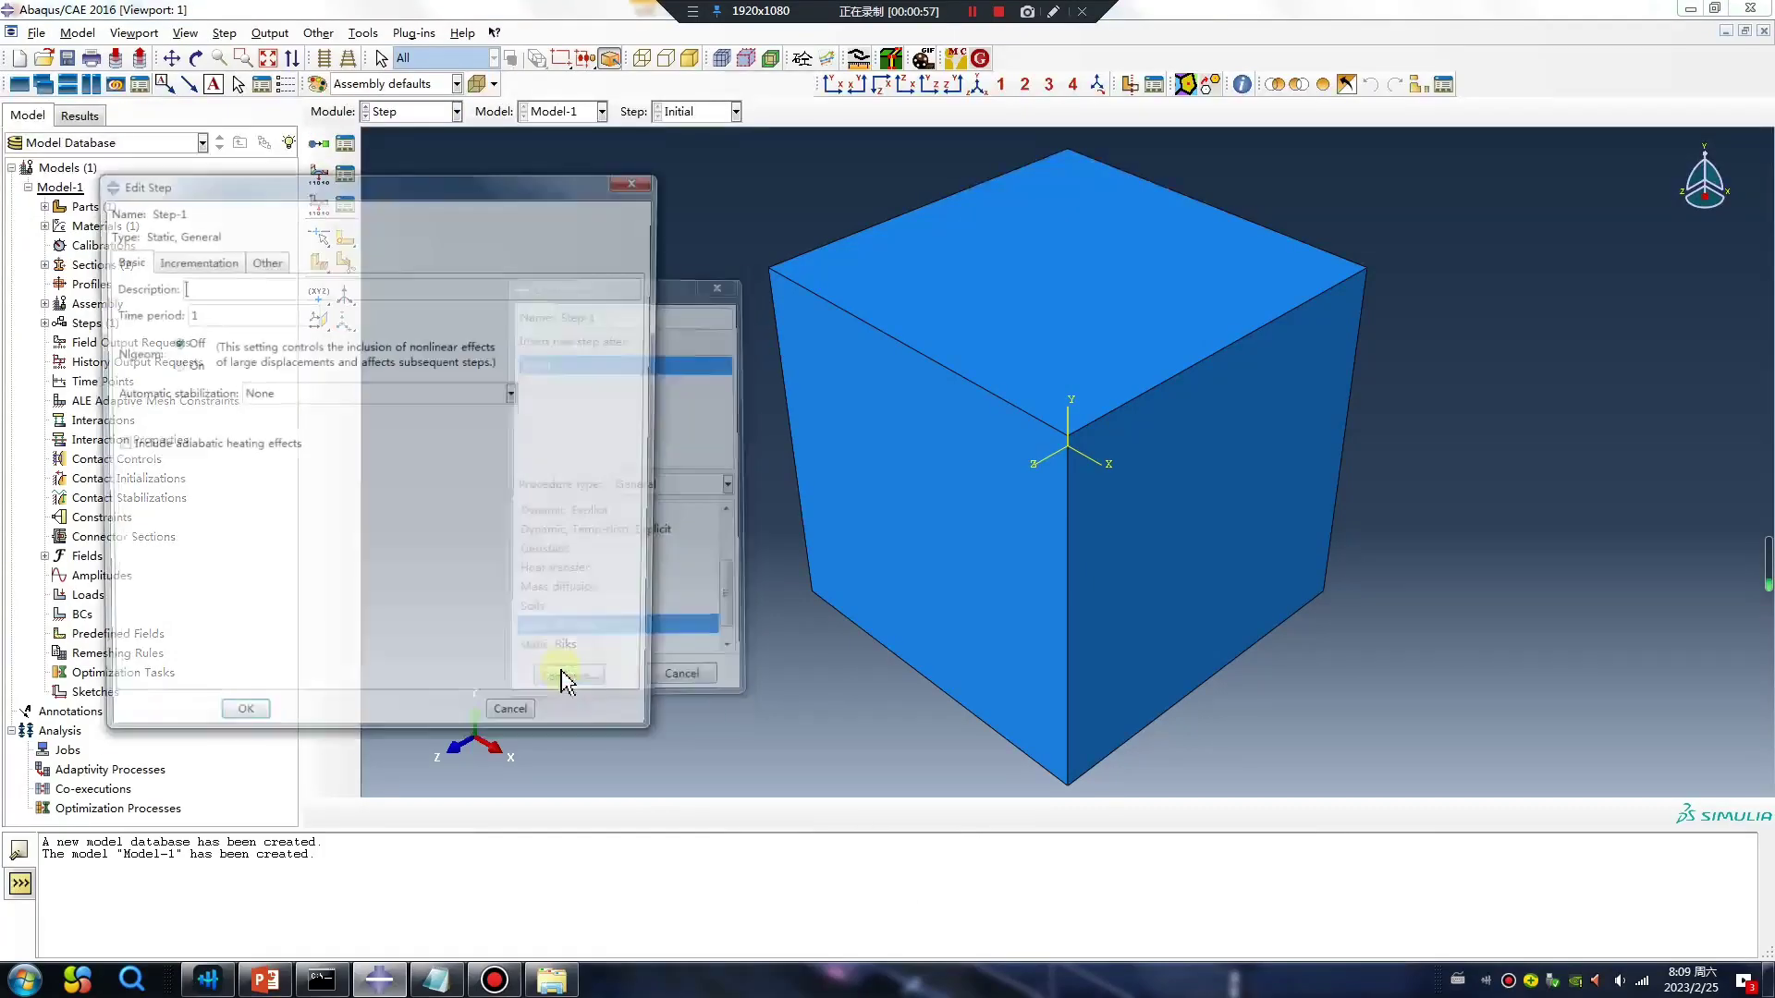
{"action": "left_click", "coordinate": [239, 726]}
Switch to meshing at part level and mesh Part-1 with the default global seeds.
{"action": "left_click", "coordinate": [404, 111]}
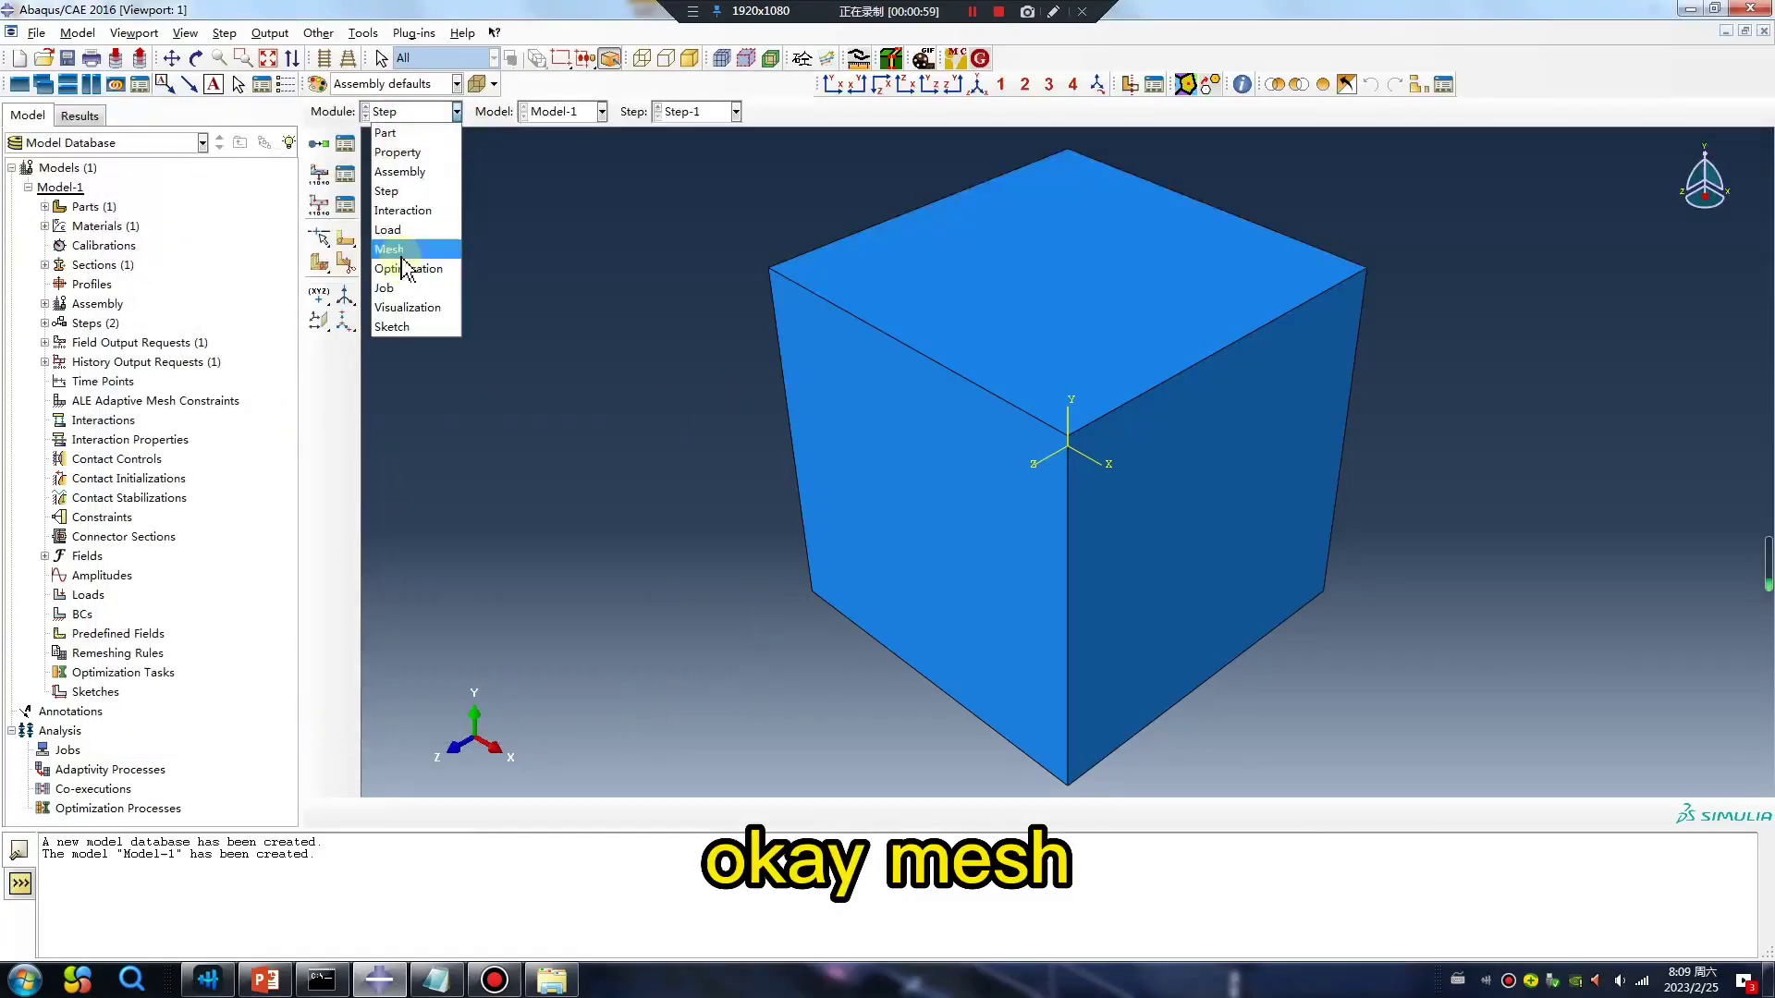
{"action": "left_click", "coordinate": [398, 248]}
{"action": "left_click", "coordinate": [737, 111]}
{"action": "left_click", "coordinate": [318, 168]}
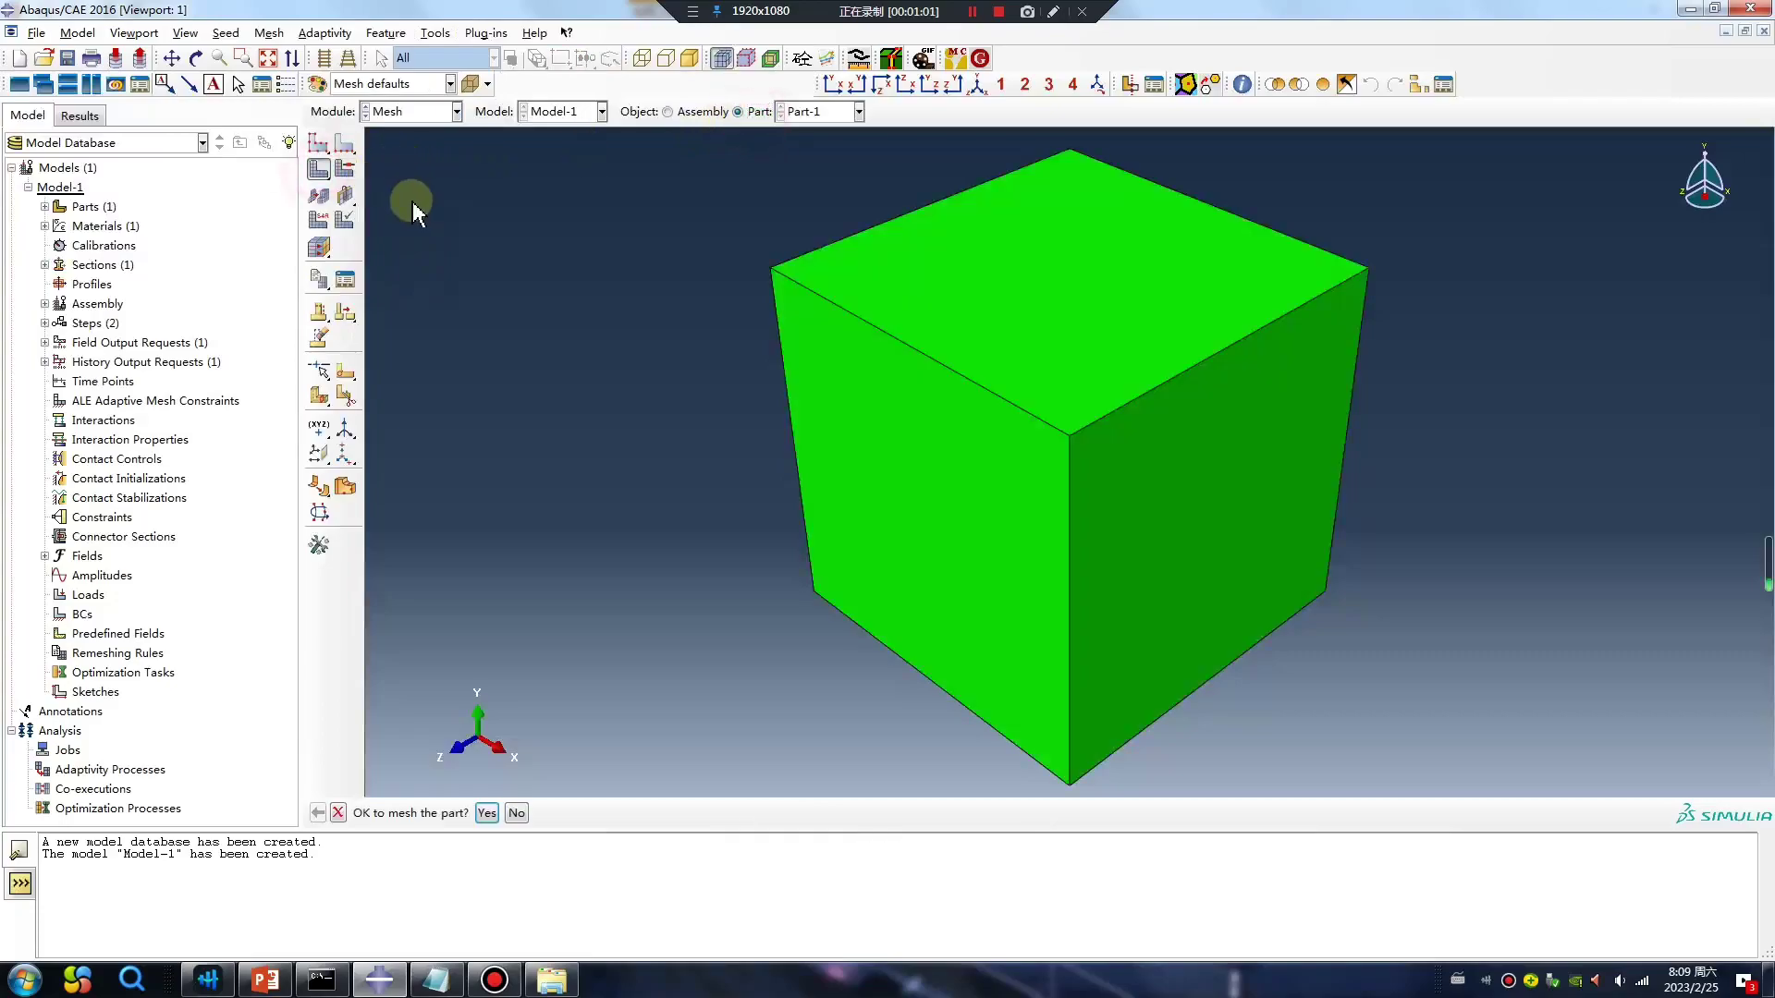
{"action": "middle_click", "coordinate": [405, 198]}
Reseed Part-1 with an approximate global size of 2, deleting the existing mesh, and mesh the part again.
{"action": "left_click", "coordinate": [421, 111]}
{"action": "left_click", "coordinate": [318, 142]}
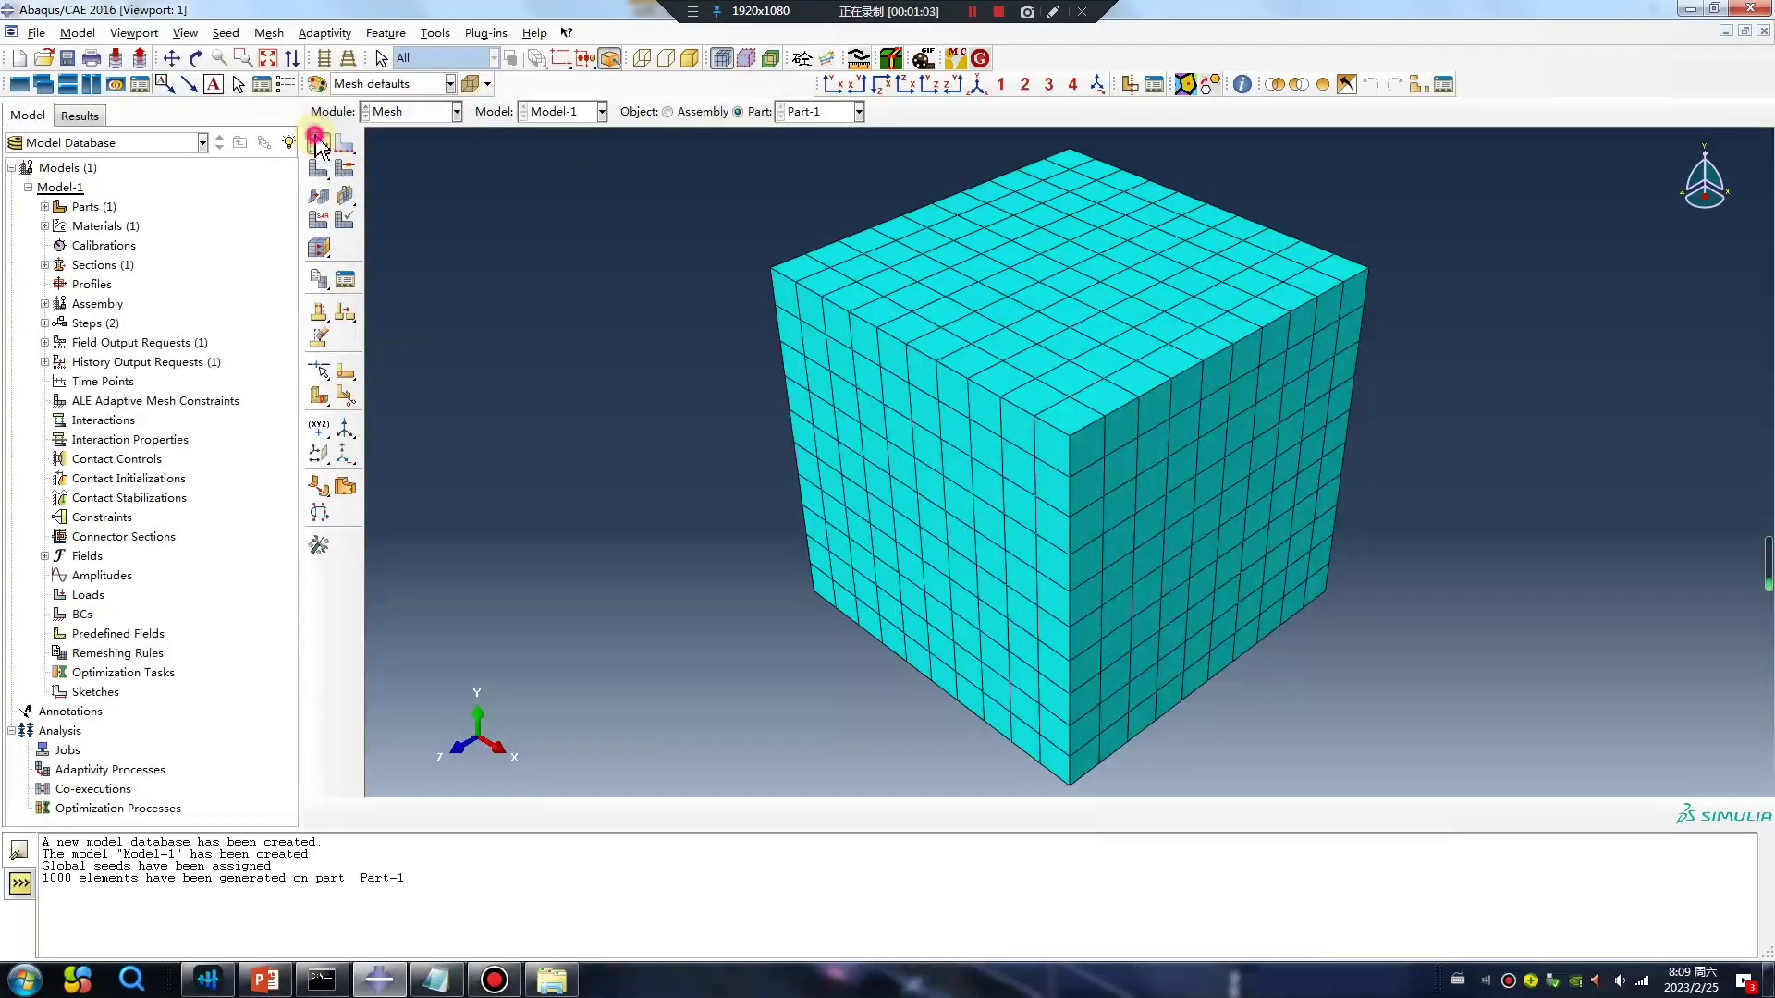
{"action": "left_click_drag", "start_coordinate": [178, 402], "coordinate": [144, 413]}
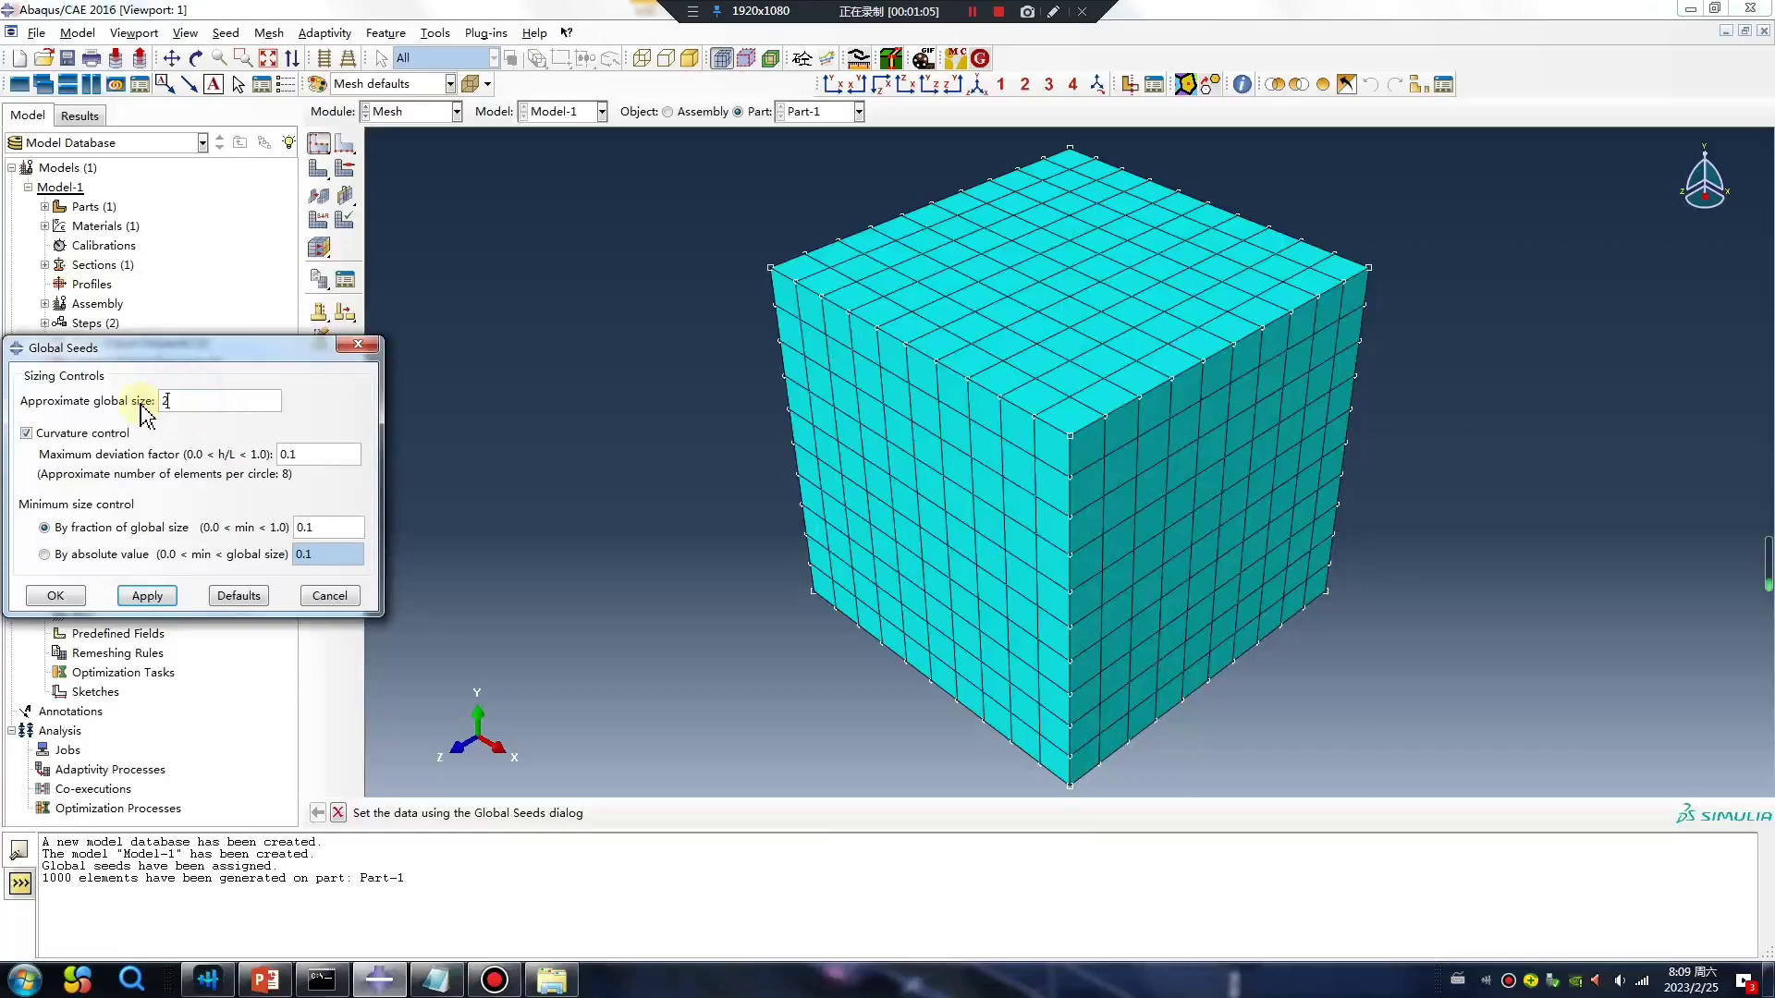
{"action": "left_click", "coordinate": [148, 595]}
{"action": "left_click", "coordinate": [231, 262]}
{"action": "left_click", "coordinate": [56, 596]}
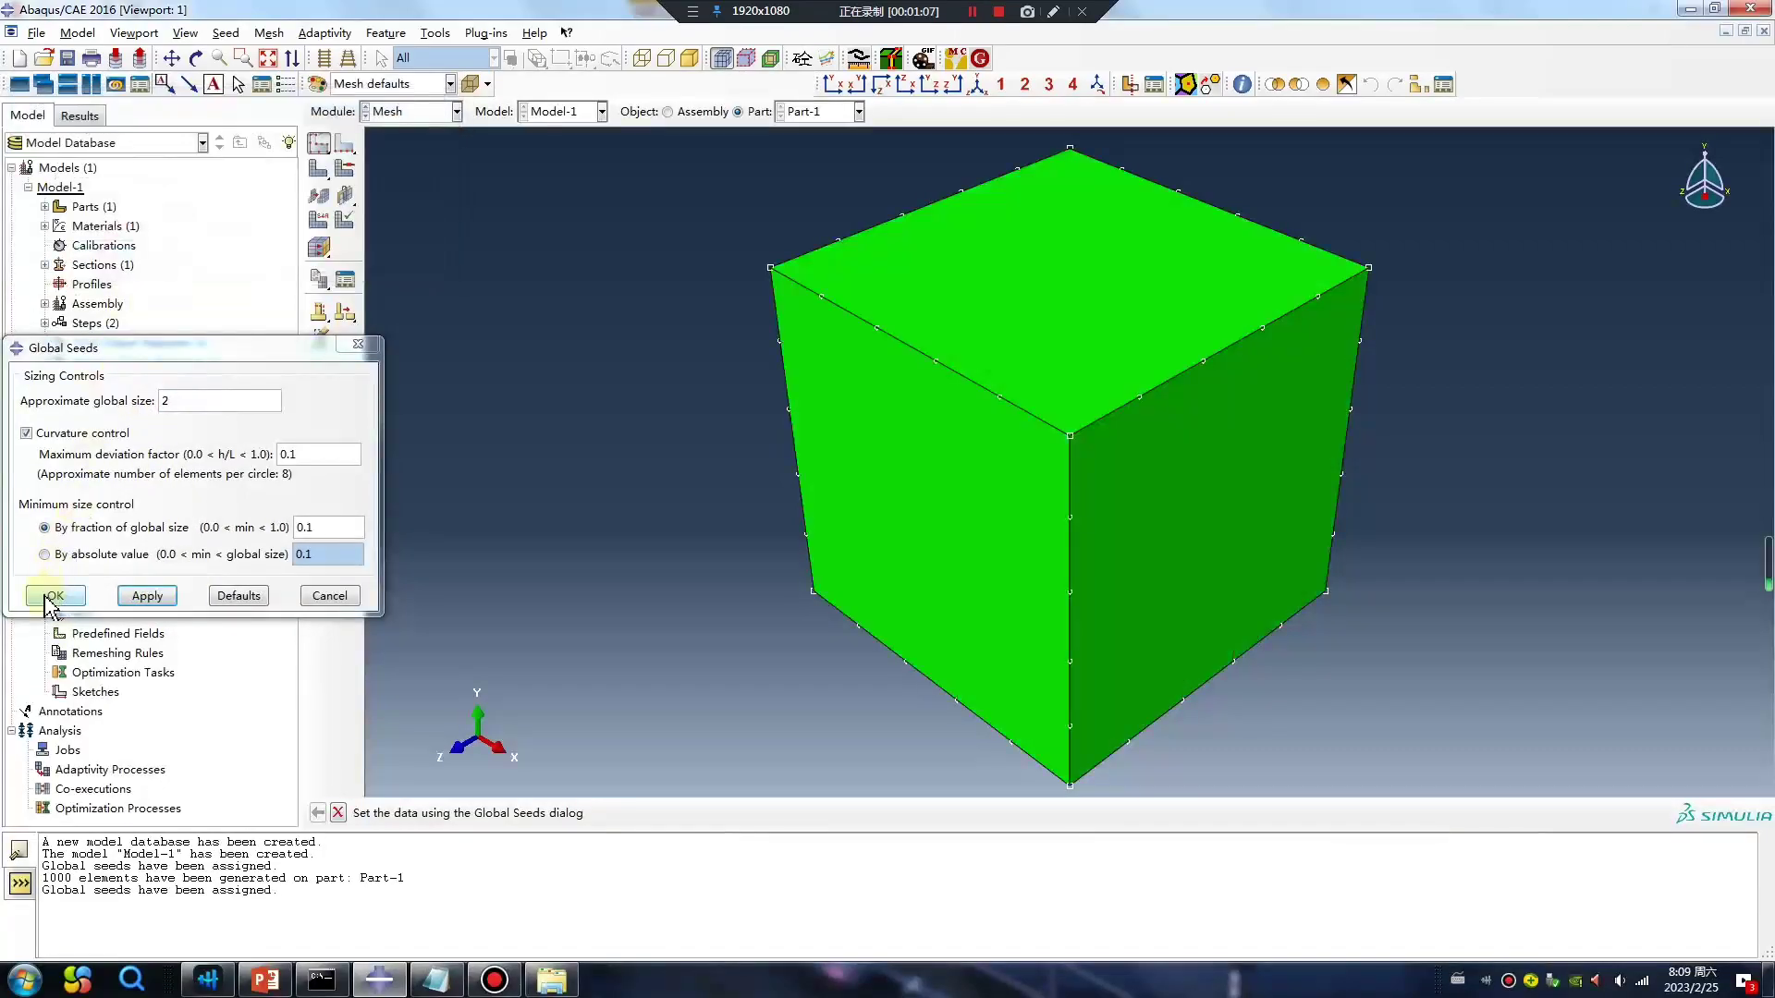
{"action": "left_click", "coordinate": [318, 169]}
{"action": "middle_click", "coordinate": [448, 241]}
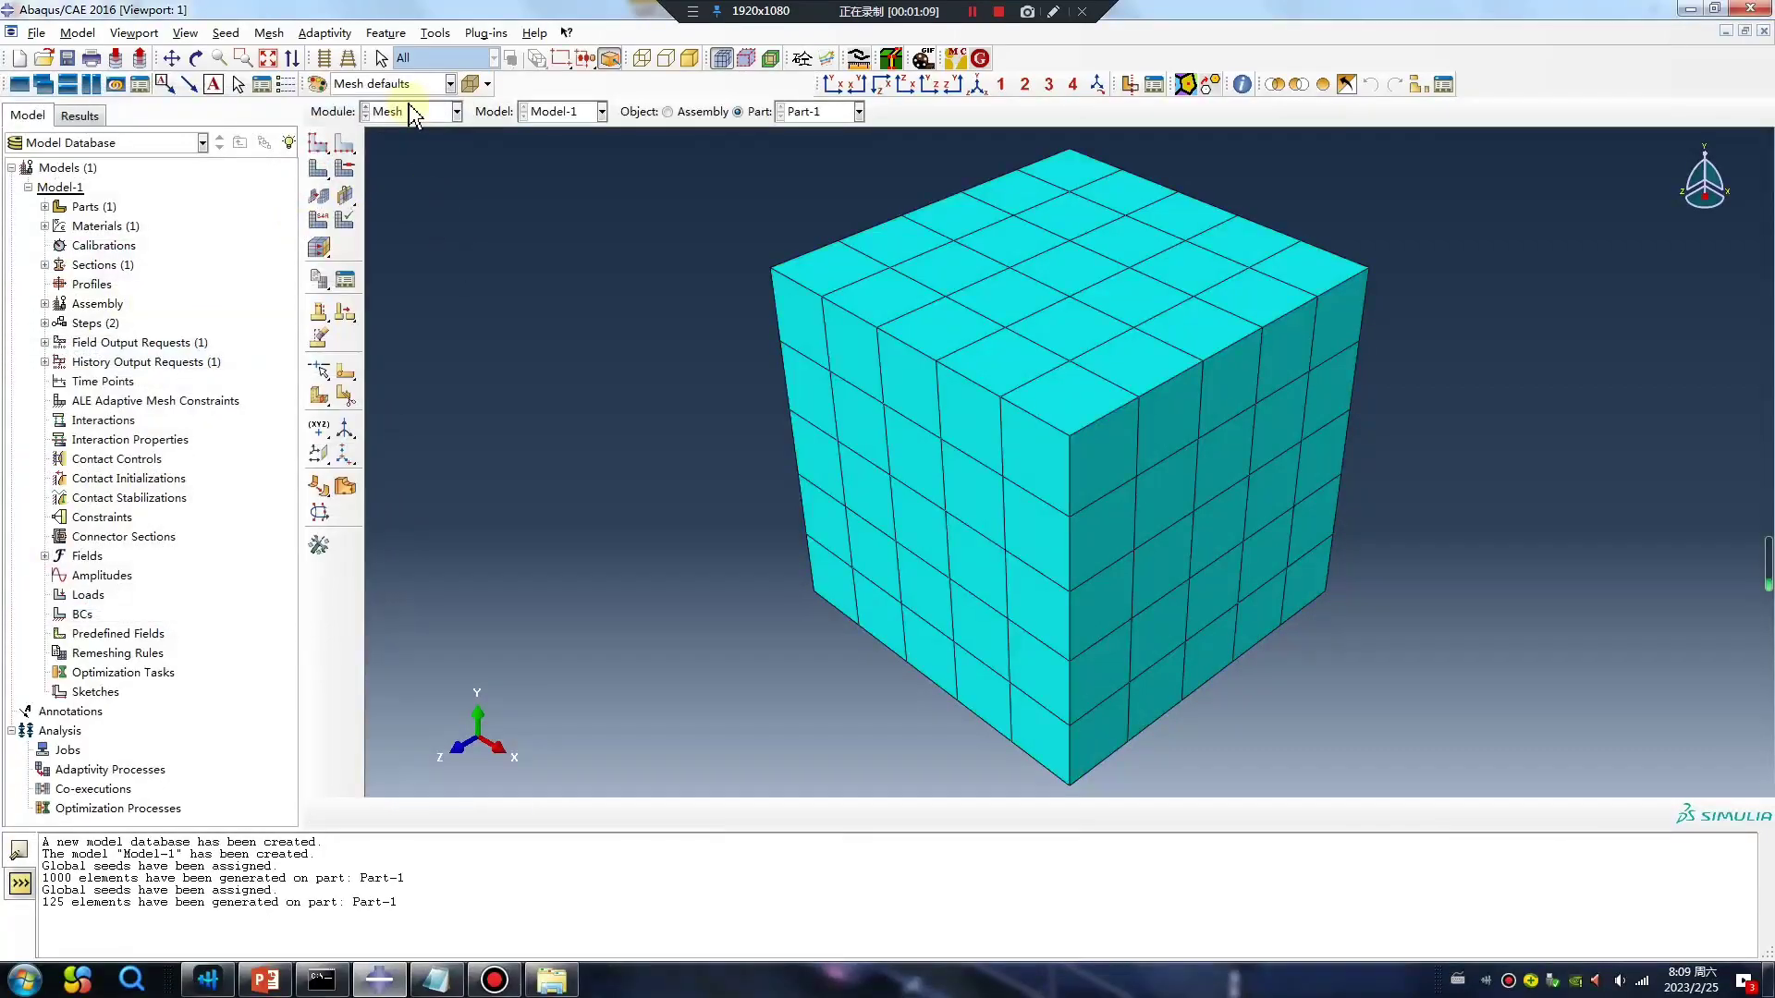
Apply an encastre boundary condition to the cube's bottom face in Step-1.
{"action": "left_click", "coordinate": [413, 111]}
{"action": "left_click", "coordinate": [387, 229]}
{"action": "left_click", "coordinate": [318, 174]}
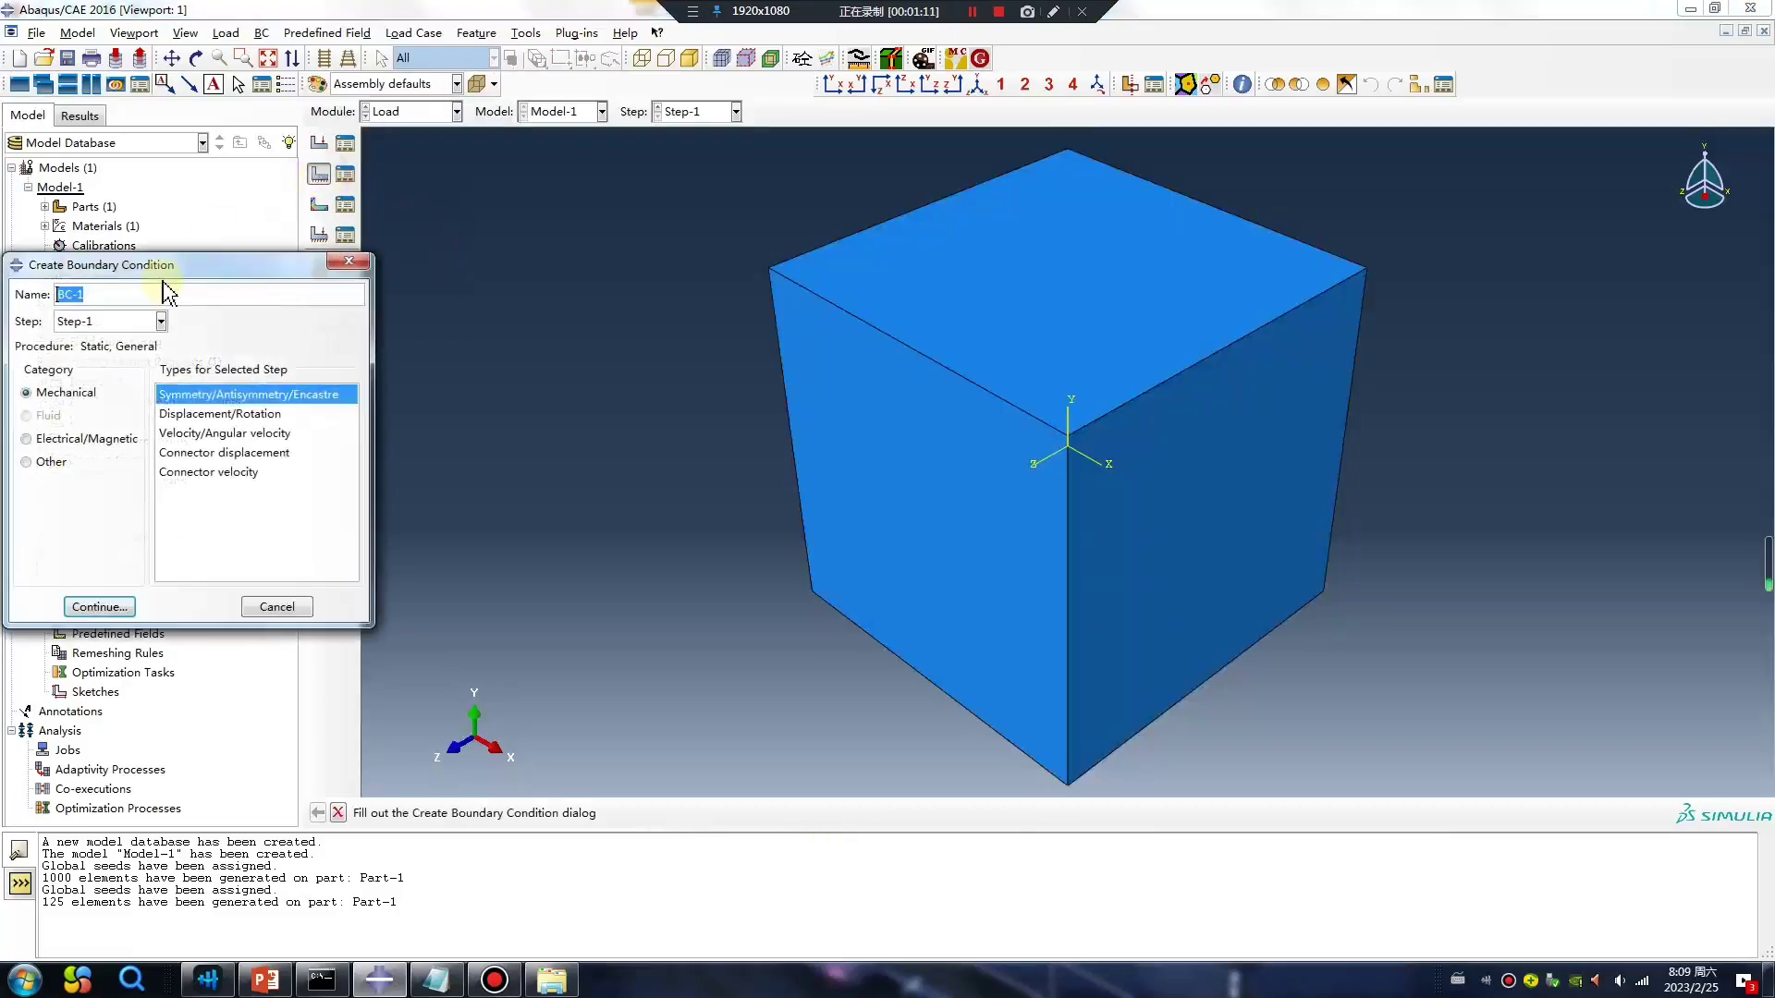
{"action": "left_click", "coordinate": [100, 606]}
{"action": "left_click_drag", "start_coordinate": [935, 622], "coordinate": [925, 517], "text": "ctrl+alt"}
{"action": "left_click", "coordinate": [1063, 629]}
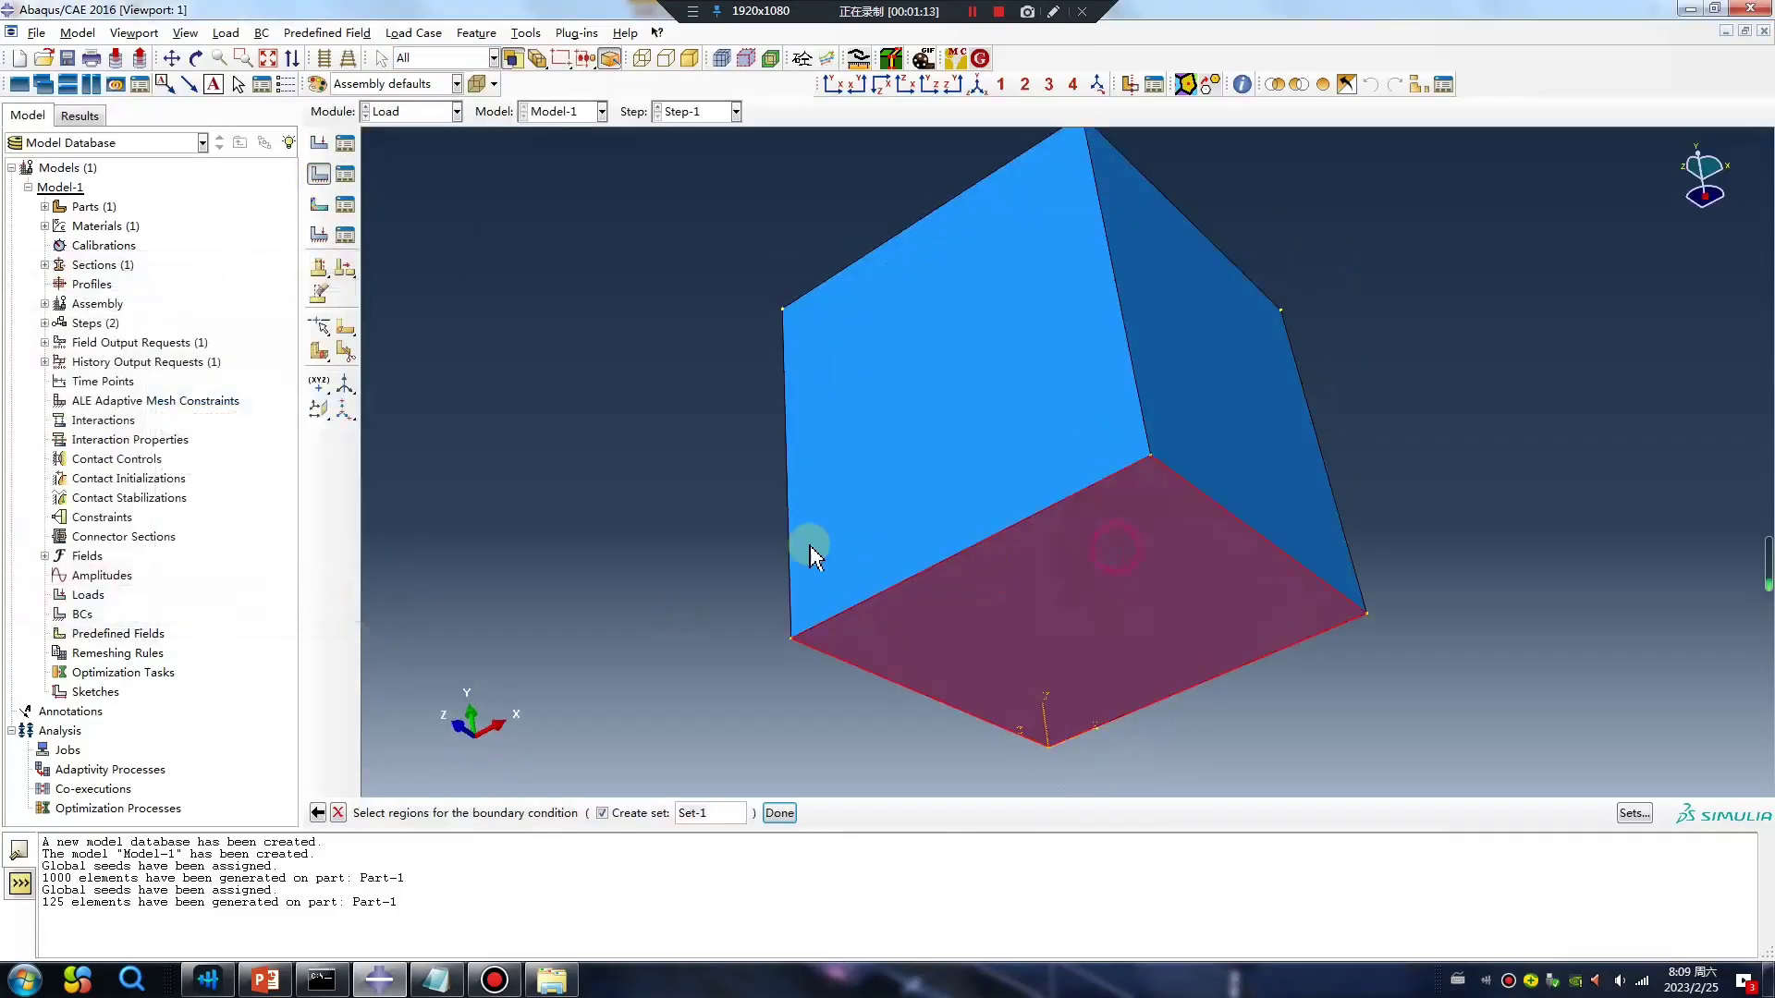
{"action": "middle_click", "coordinate": [547, 562]}
{"action": "left_click", "coordinate": [26, 598]}
{"action": "left_click", "coordinate": [93, 627]}
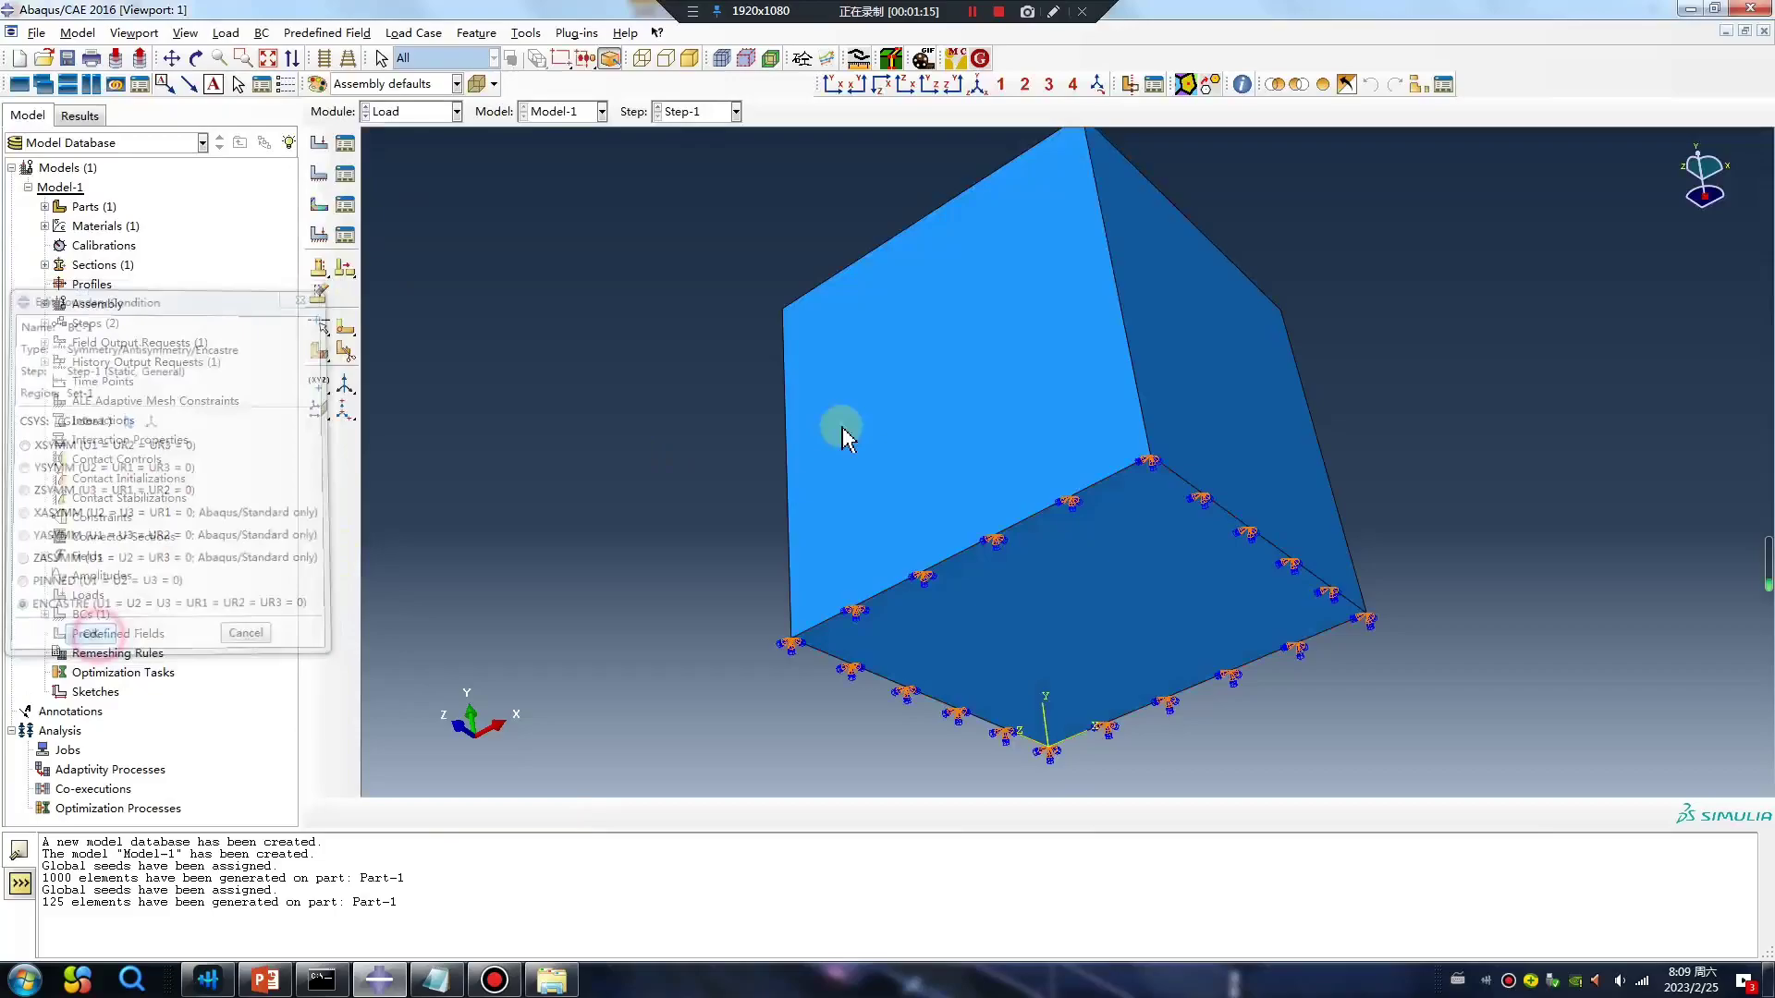
Start a Displacement/Rotation boundary condition on the cube's top face in Step-1 and enable U2 with a negative value.
{"action": "left_click_drag", "start_coordinate": [841, 428], "coordinate": [1054, 597], "text": "ctrl+alt"}
{"action": "left_click", "coordinate": [318, 173]}
{"action": "left_click", "coordinate": [220, 413]}
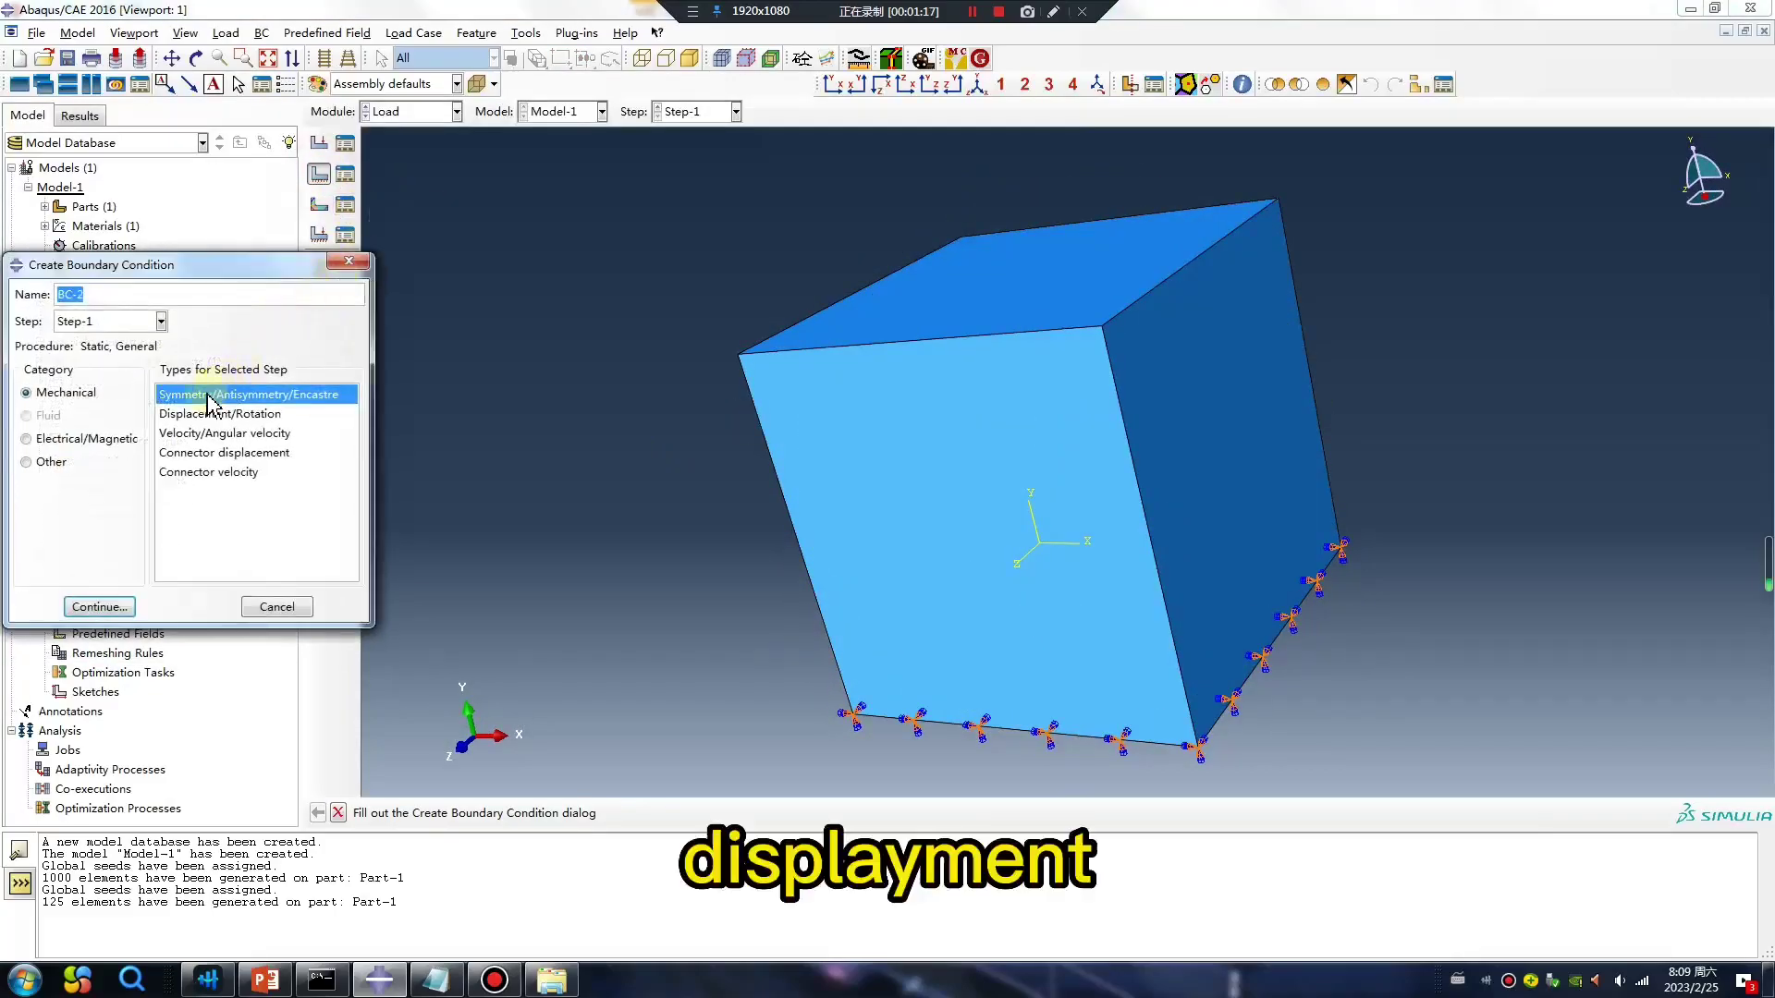
{"action": "left_click", "coordinate": [100, 606]}
{"action": "left_click", "coordinate": [895, 289]}
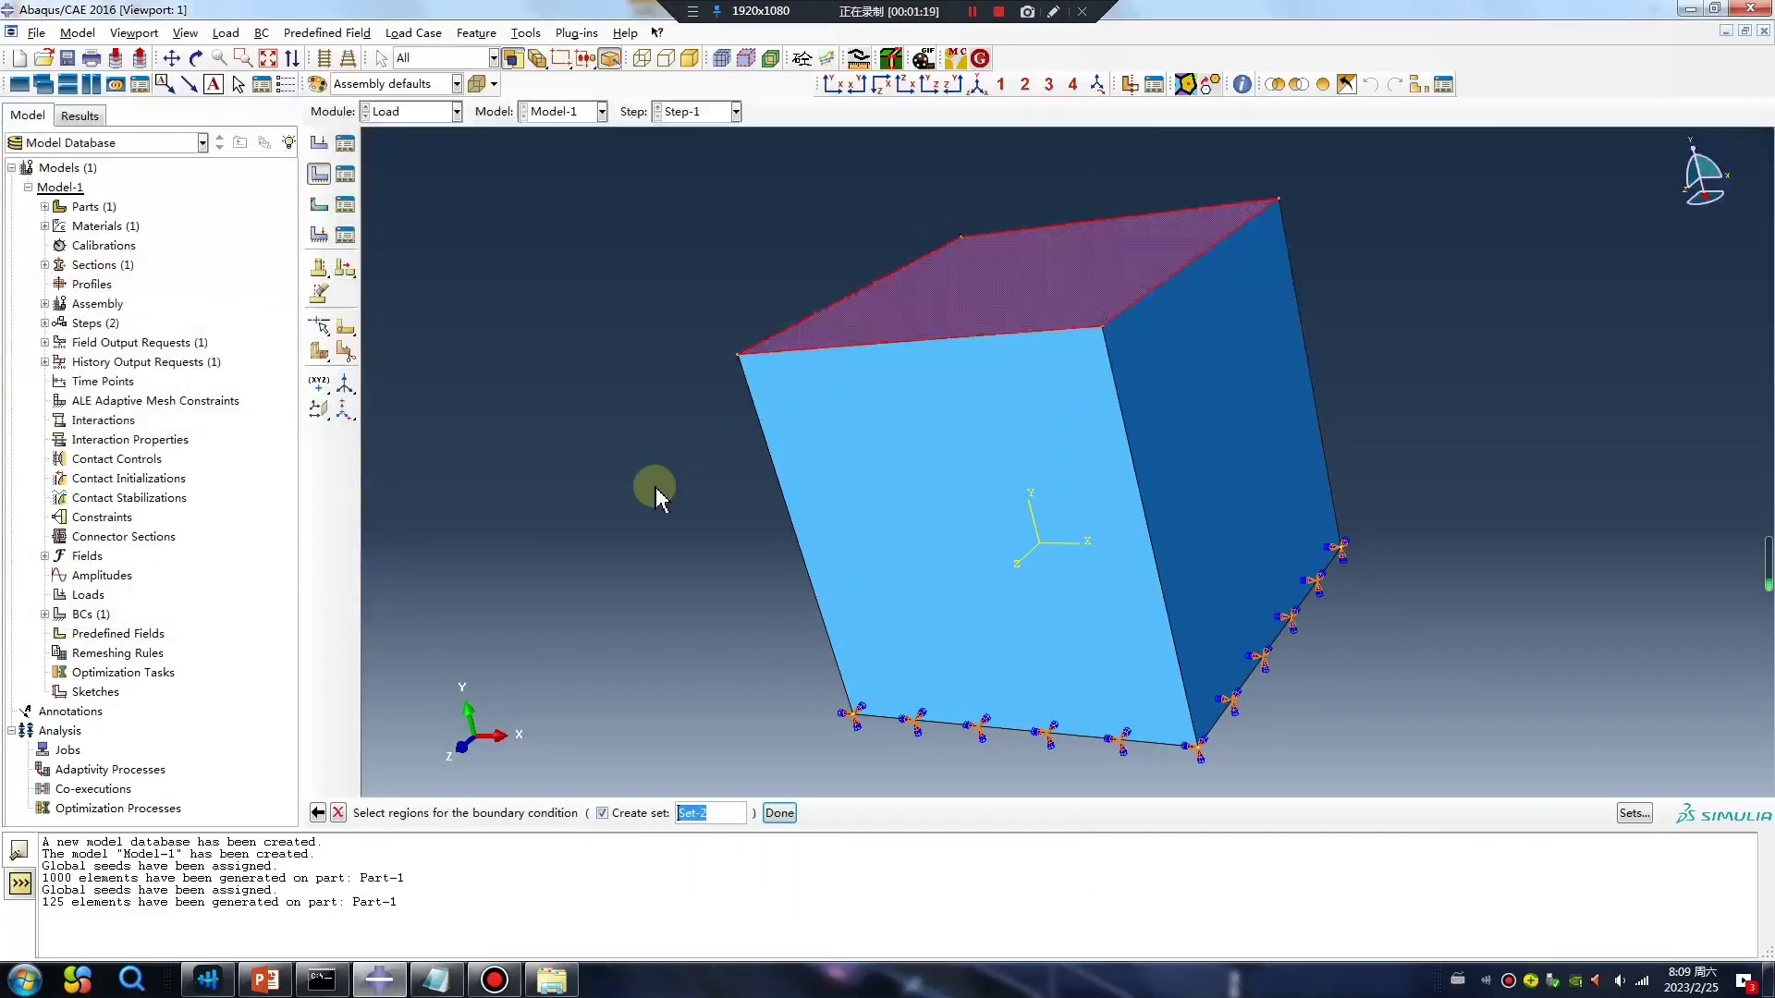
{"action": "middle_click", "coordinate": [602, 582]}
{"action": "left_click", "coordinate": [107, 414]}
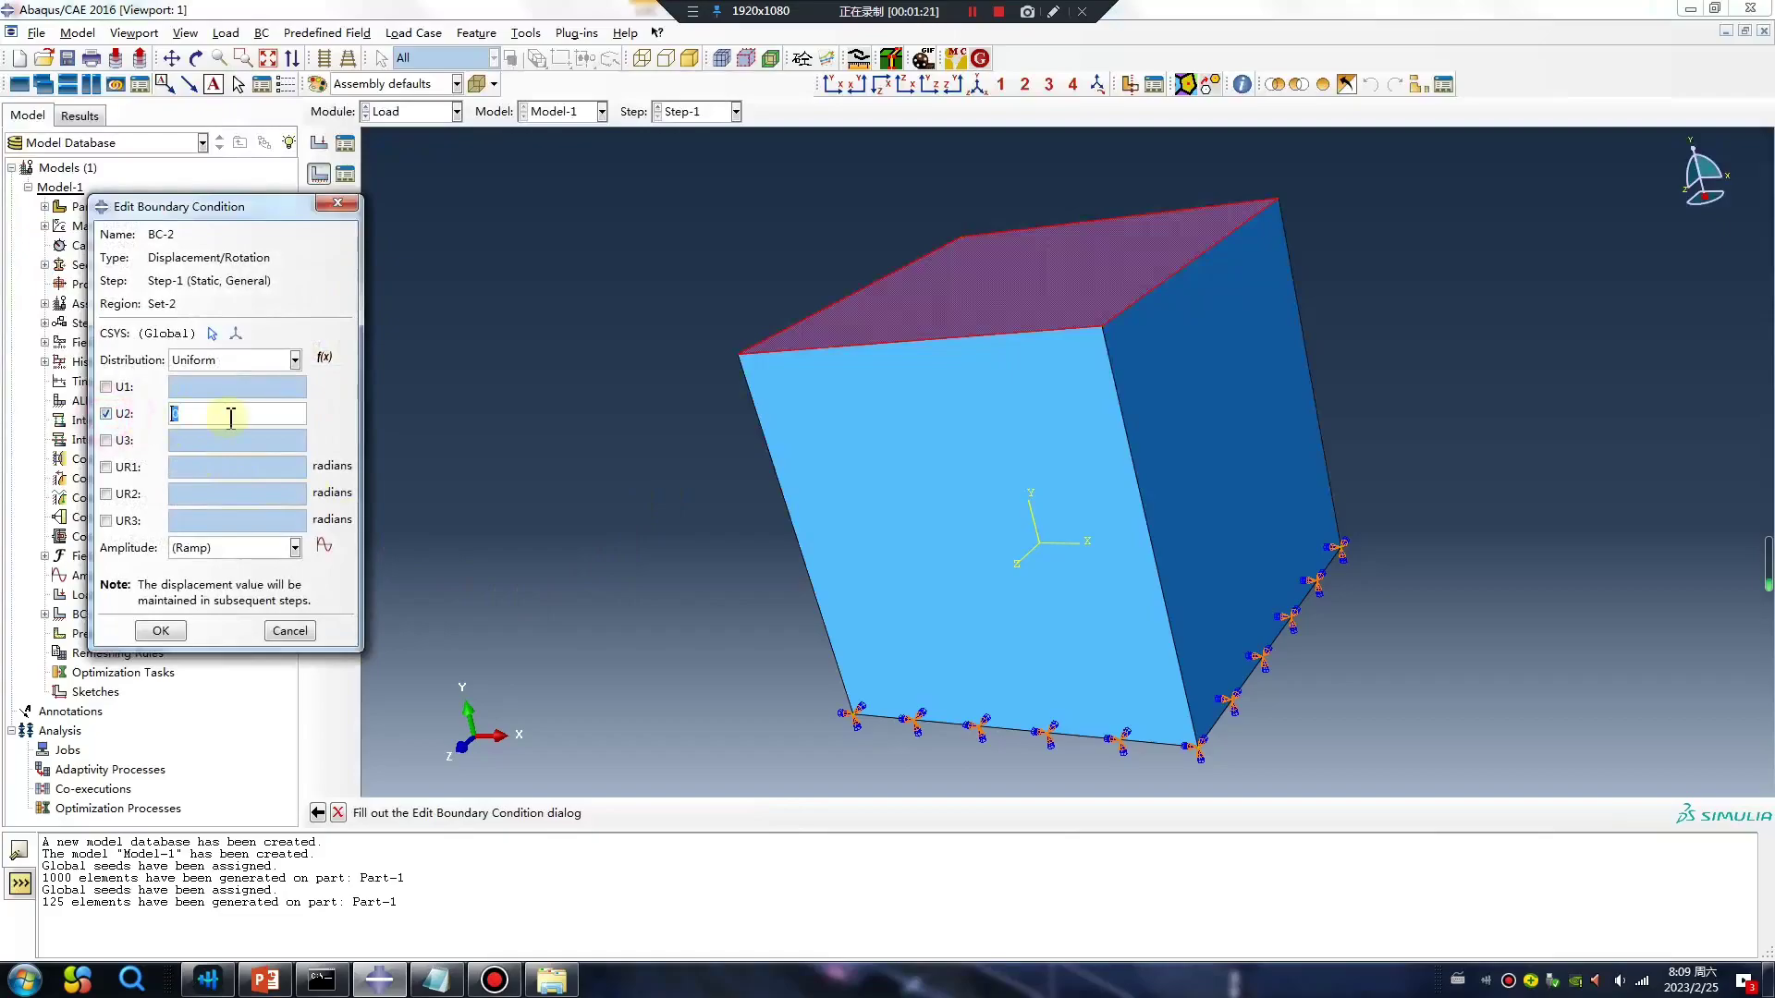
{"action": "type", "text": "-"}
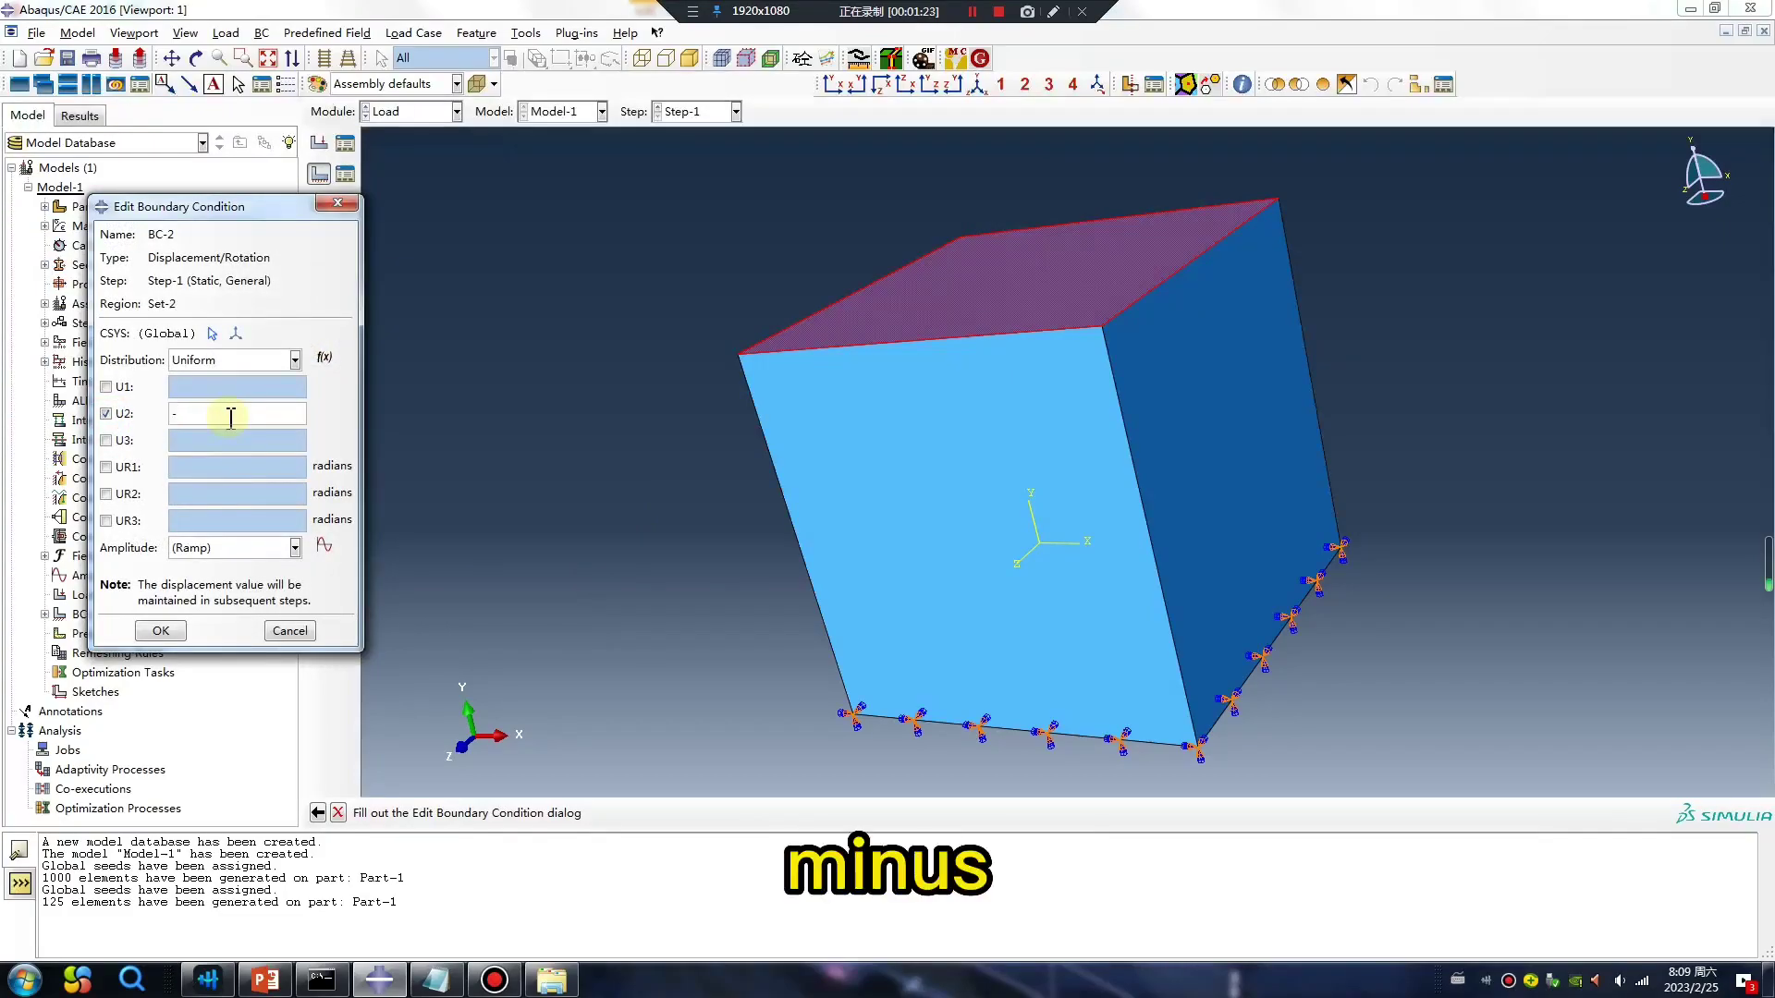
{"action": "left_click", "coordinate": [1053, 11]}
{"action": "mouse_move", "coordinate": [546, 624]}
{"action": "left_mouse_down"}
{"action": "mouse_move", "coordinate": [602, 518]}
{"action": "mouse_move", "coordinate": [660, 588]}
{"action": "mouse_move", "coordinate": [723, 534]}
{"action": "mouse_move", "coordinate": [797, 517]}
{"action": "mouse_move", "coordinate": [832, 566]}
{"action": "left_mouse_up"}
{"action": "left_click", "coordinate": [708, 480]}
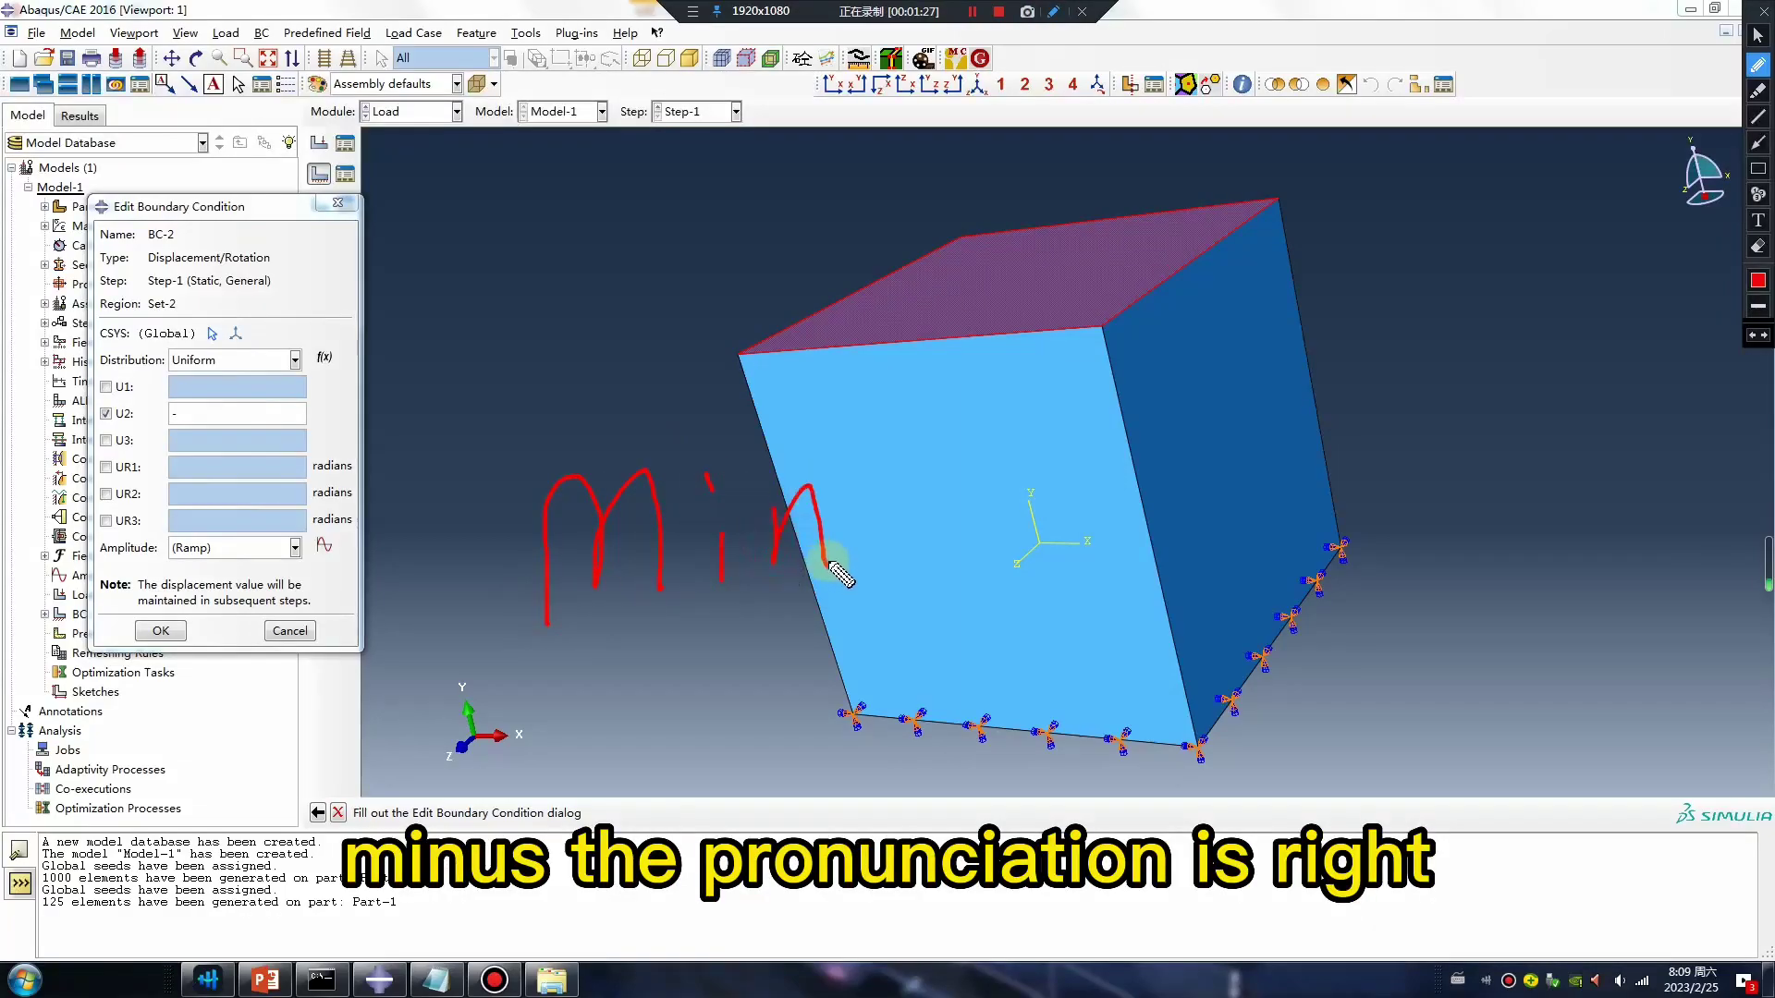
{"action": "left_click_drag", "start_coordinate": [859, 504], "coordinate": [929, 569]}
{"action": "mouse_move", "coordinate": [967, 500]}
{"action": "left_mouse_down"}
{"action": "mouse_move", "coordinate": [1045, 571]}
{"action": "mouse_move", "coordinate": [970, 571]}
{"action": "mouse_move", "coordinate": [1002, 498]}
{"action": "left_mouse_up"}
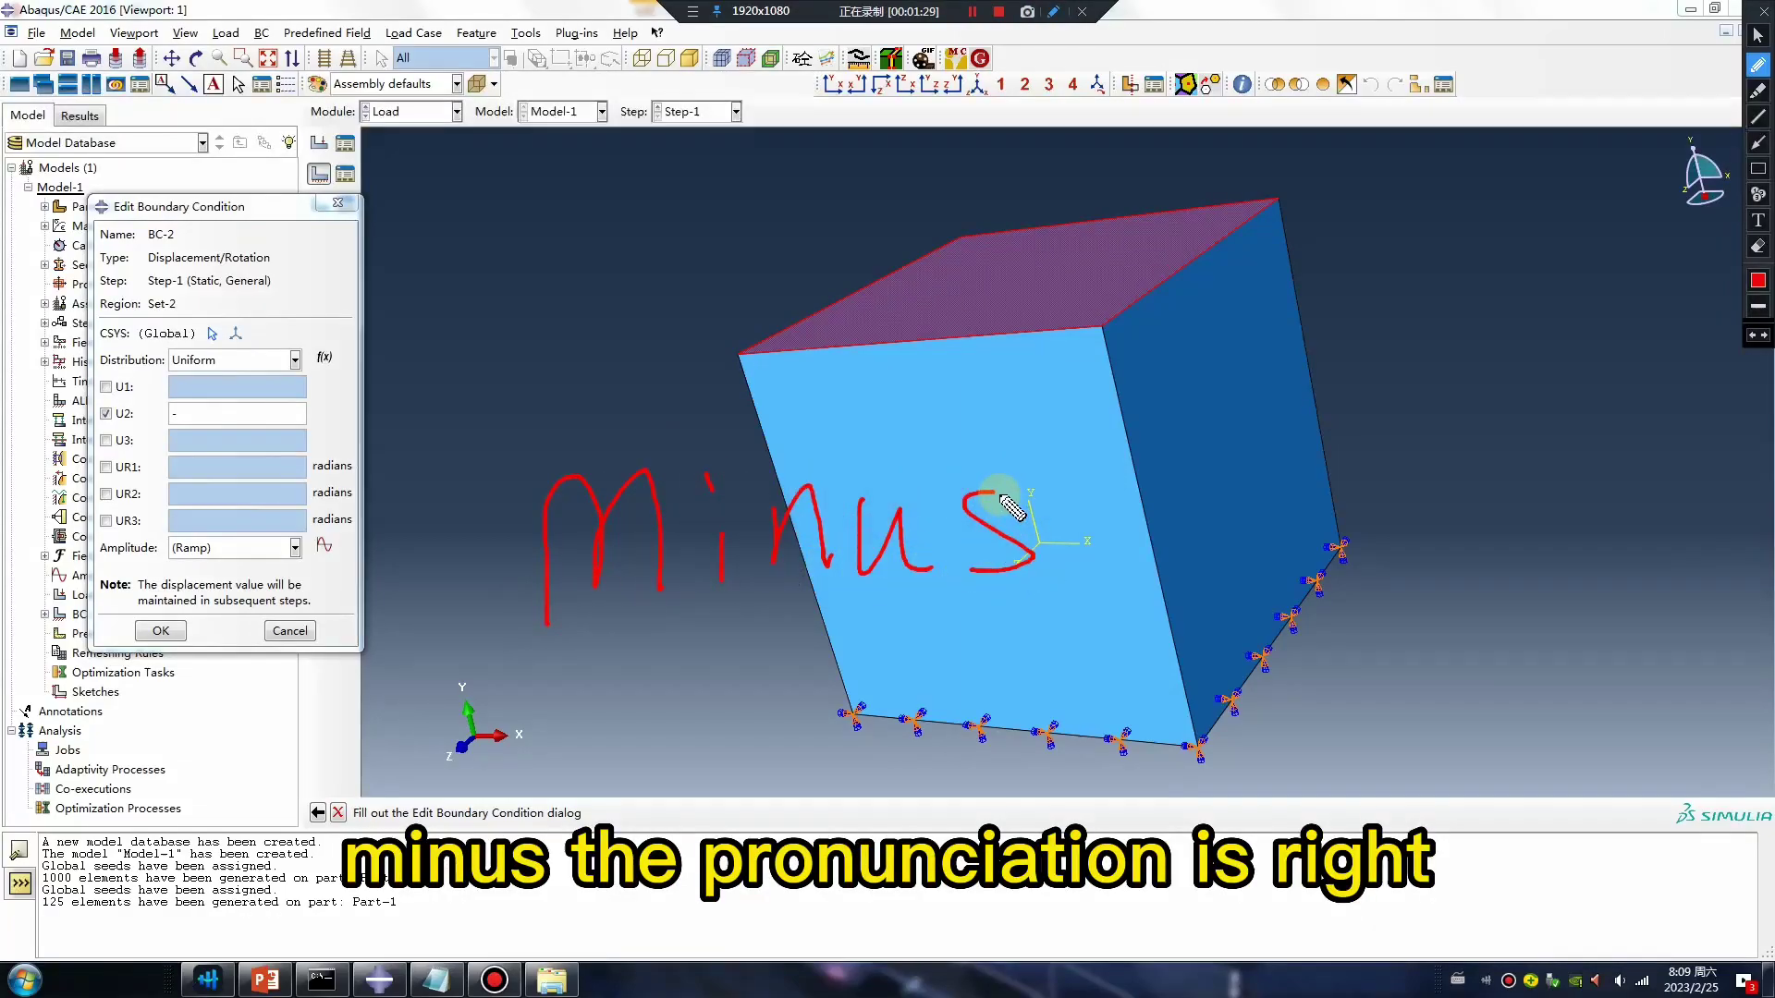
{"action": "key", "text": "Escape"}
Set U2 to -0.5 and fix U1, U3, UR1, UR2 and UR3 at 0 for the top-face boundary condition.
{"action": "left_click", "coordinate": [200, 415]}
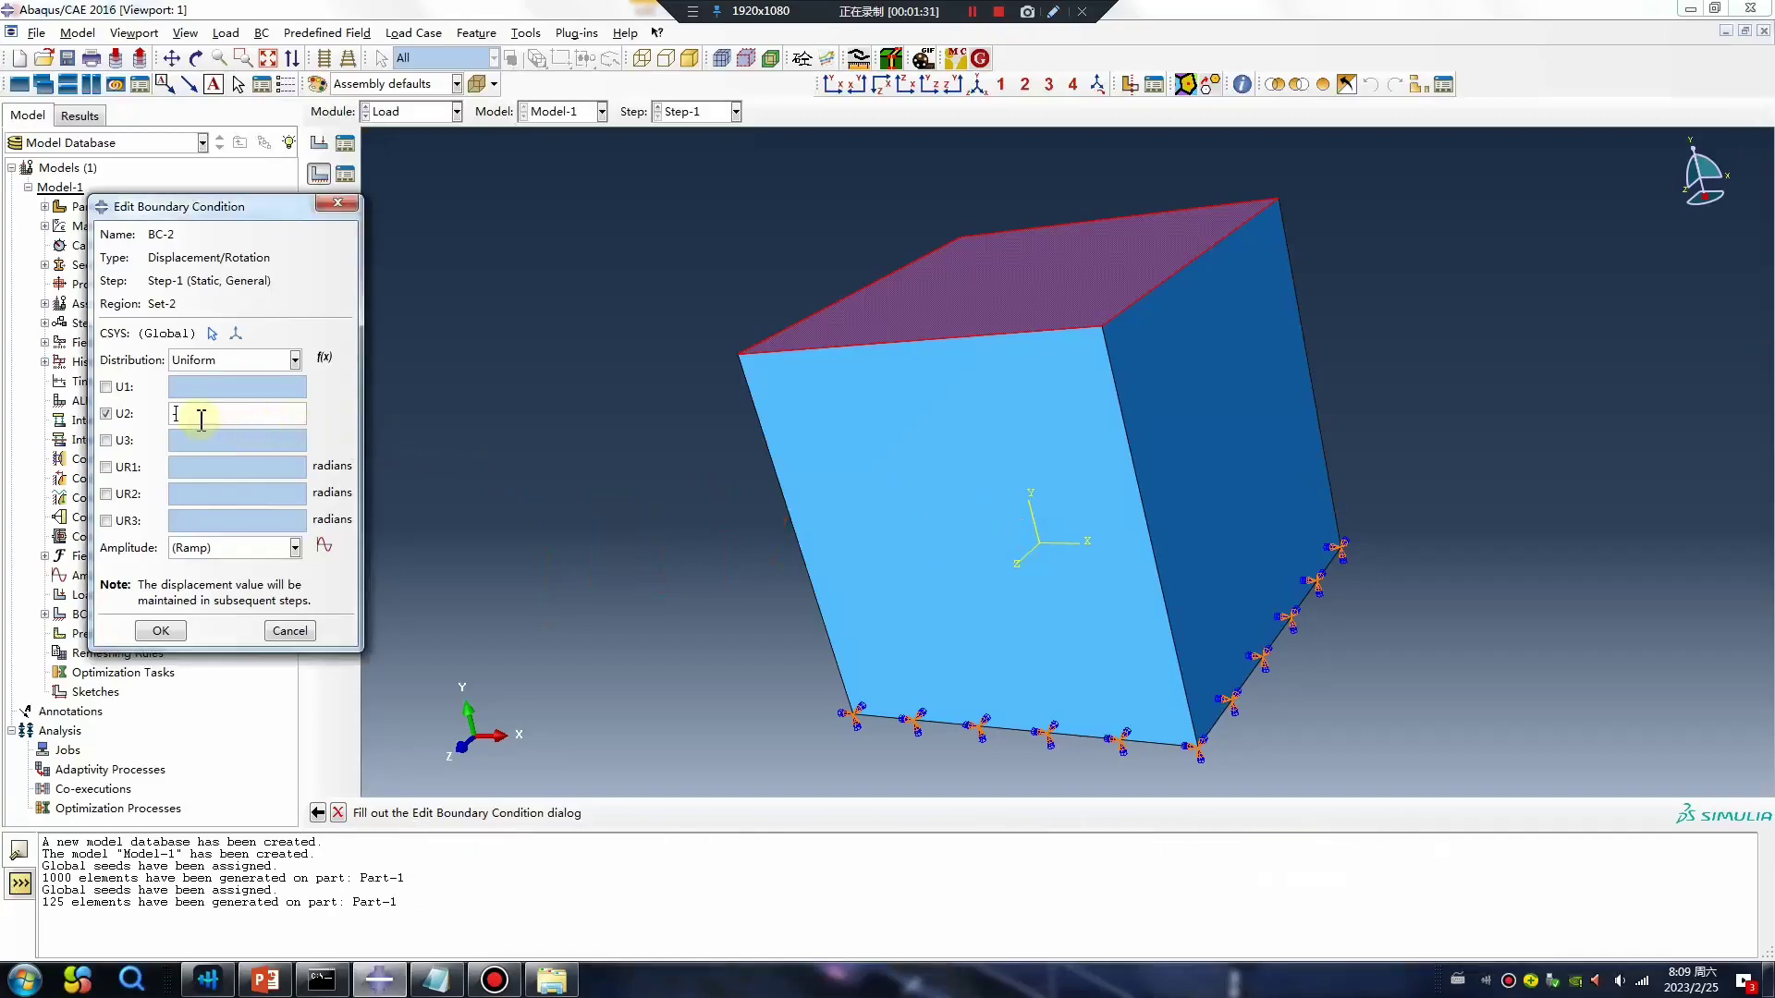
{"action": "left_click", "coordinate": [105, 386]}
{"action": "left_click", "coordinate": [105, 440]}
{"action": "left_click", "coordinate": [105, 467]}
{"action": "left_click", "coordinate": [105, 494]}
{"action": "left_click", "coordinate": [105, 520]}
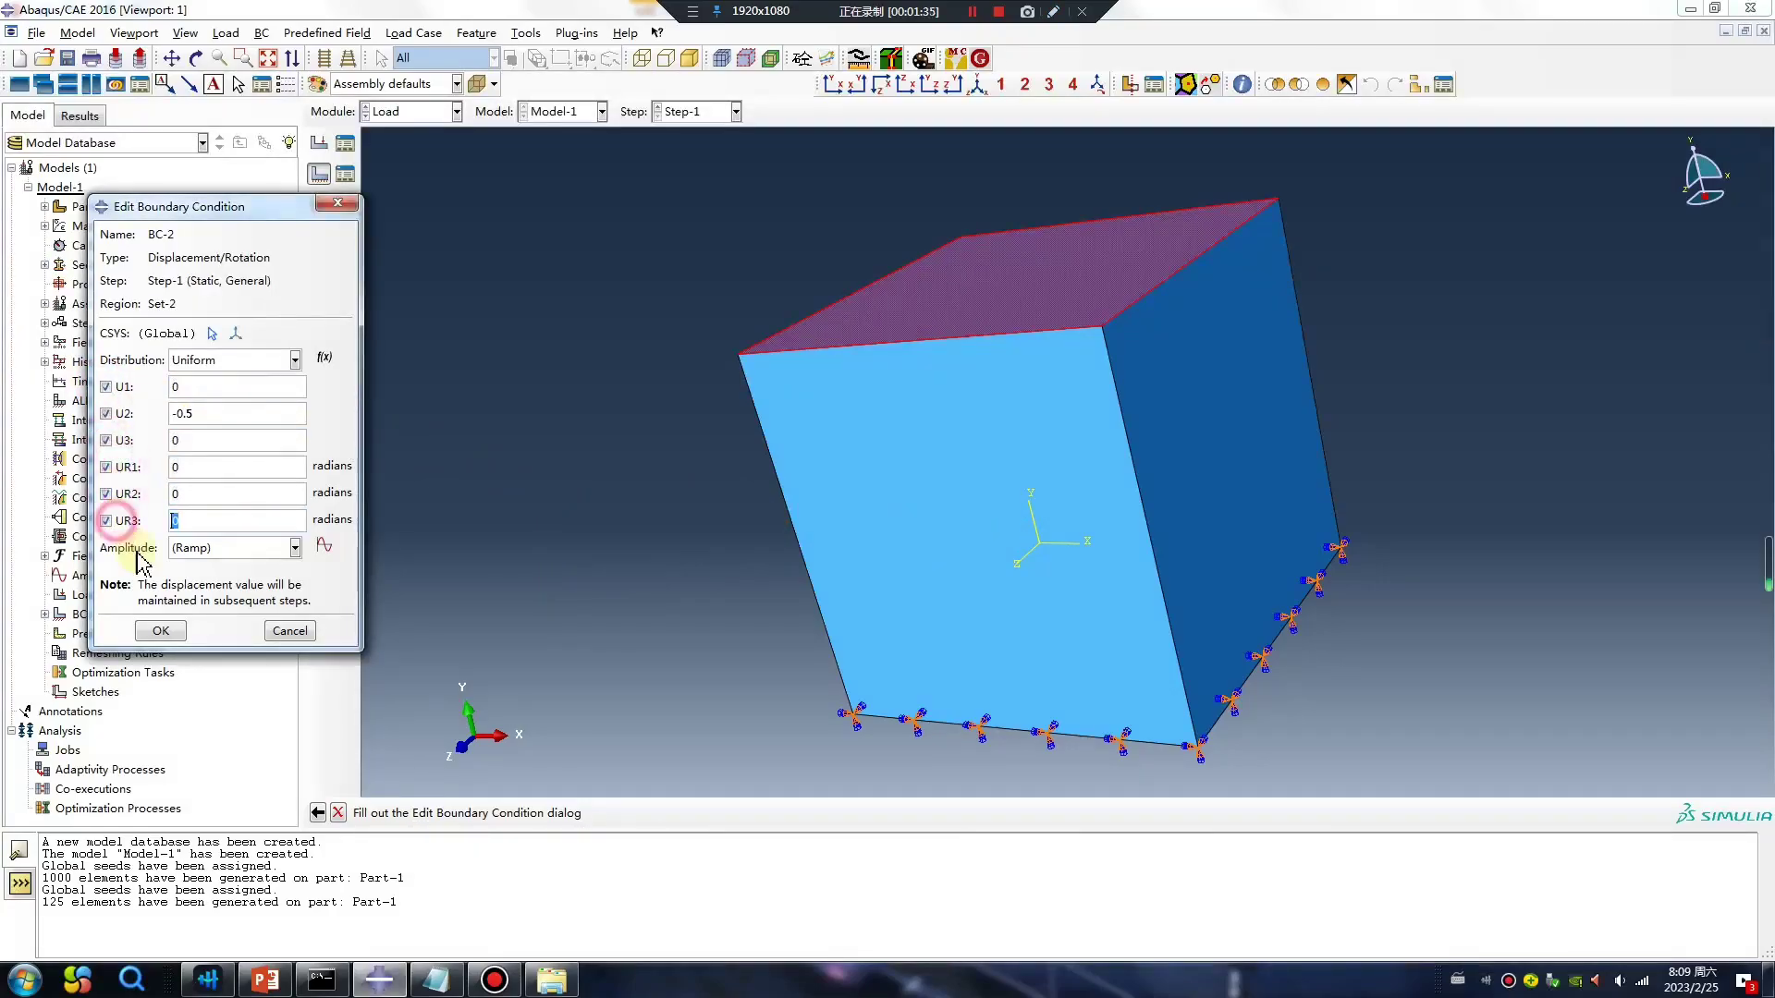
{"action": "left_click", "coordinate": [162, 631]}
Create an element set named Set-100 containing all elements of the cube.
{"action": "left_click_drag", "start_coordinate": [773, 515], "coordinate": [1113, 507], "text": "ctrl+alt"}
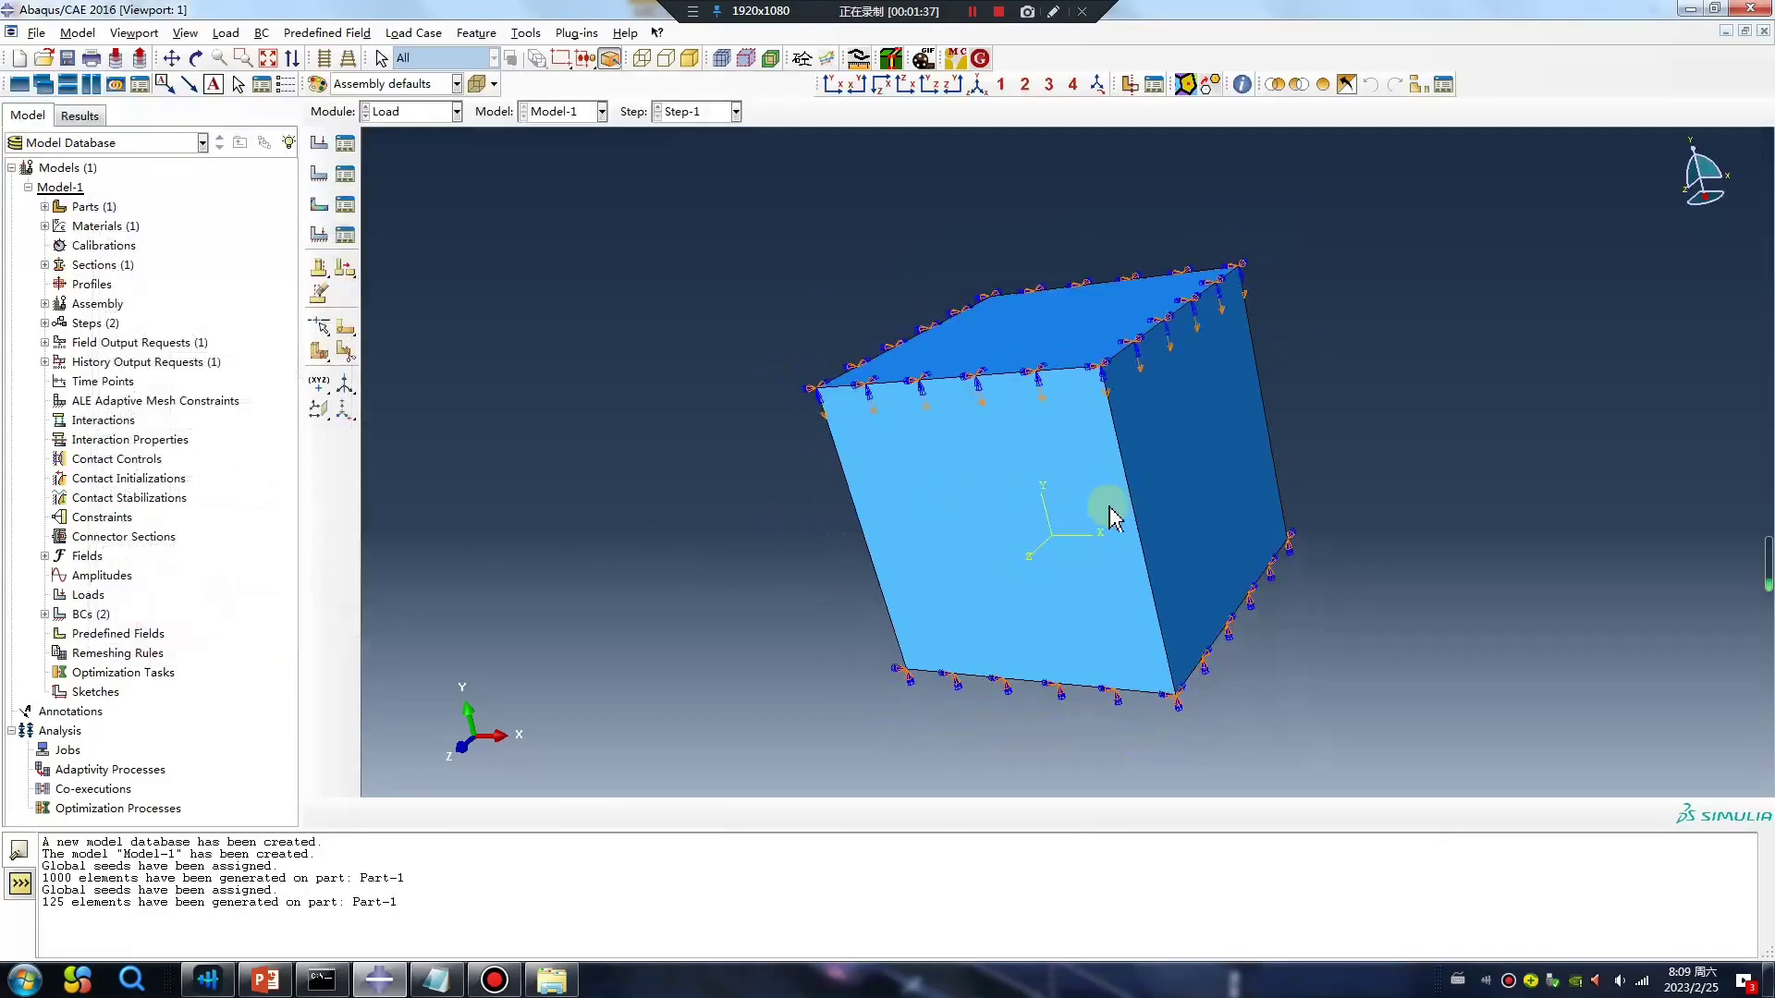
{"action": "left_click_drag", "start_coordinate": [788, 380], "coordinate": [1050, 377], "text": "ctrl+alt"}
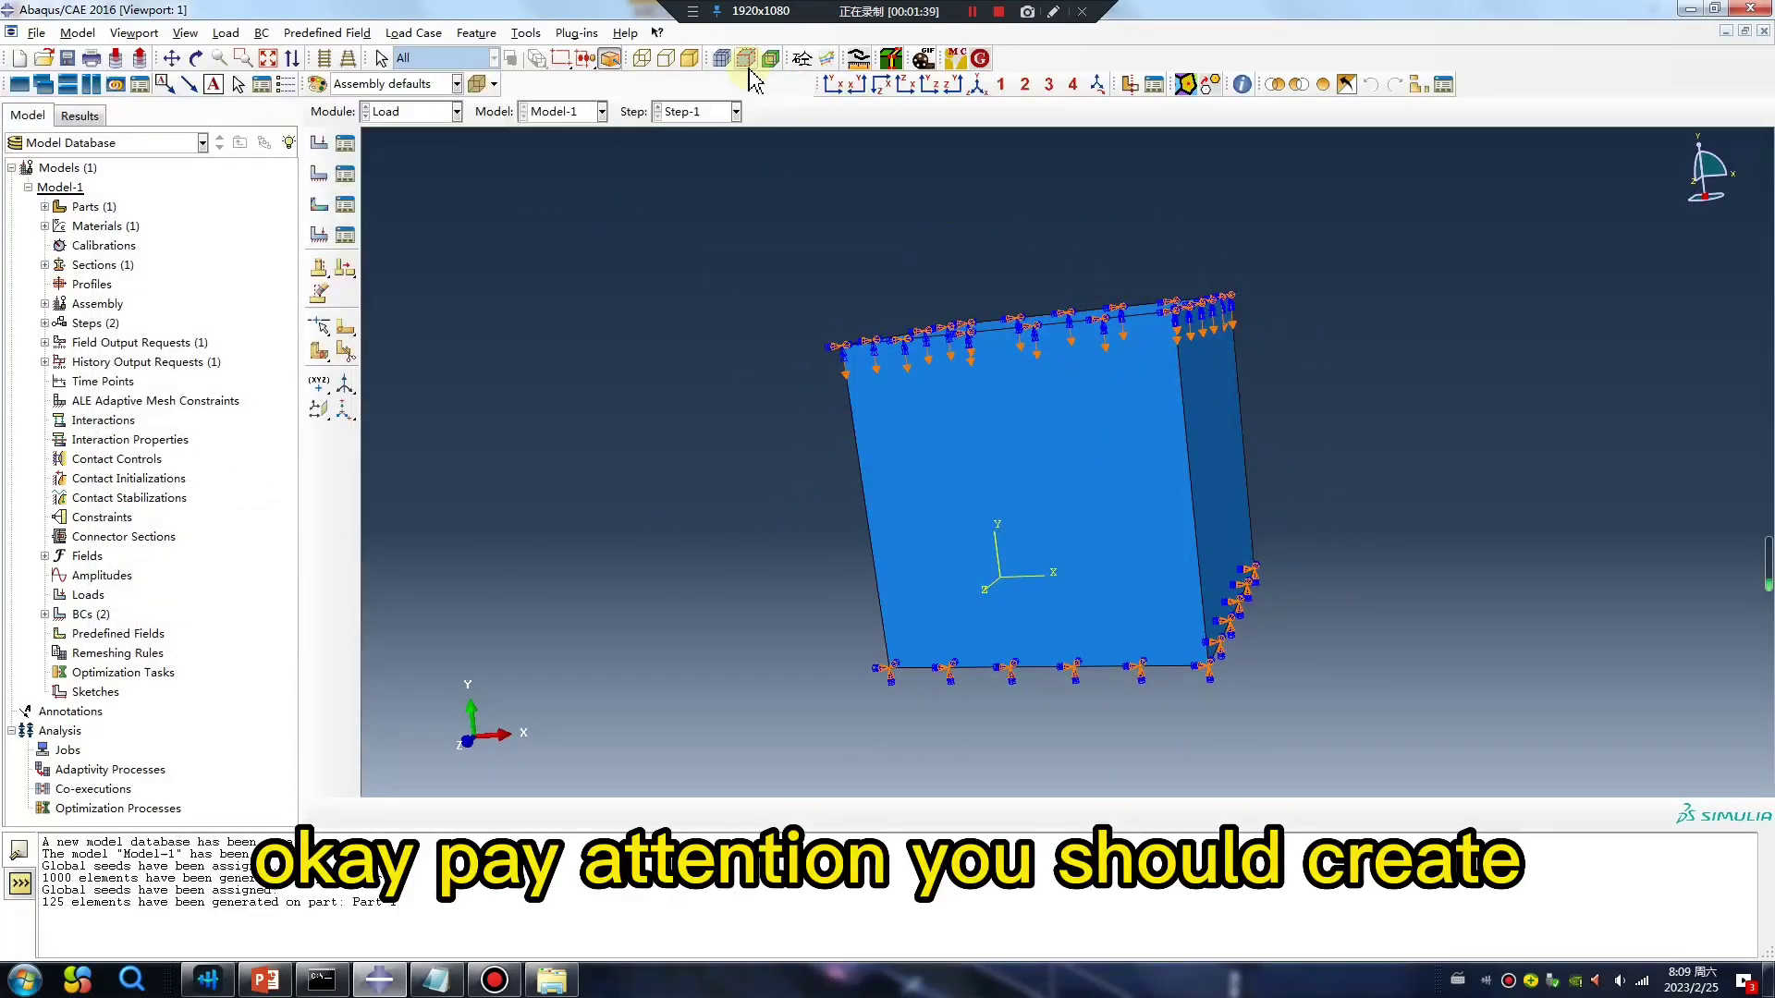
{"action": "left_click", "coordinate": [526, 33]}
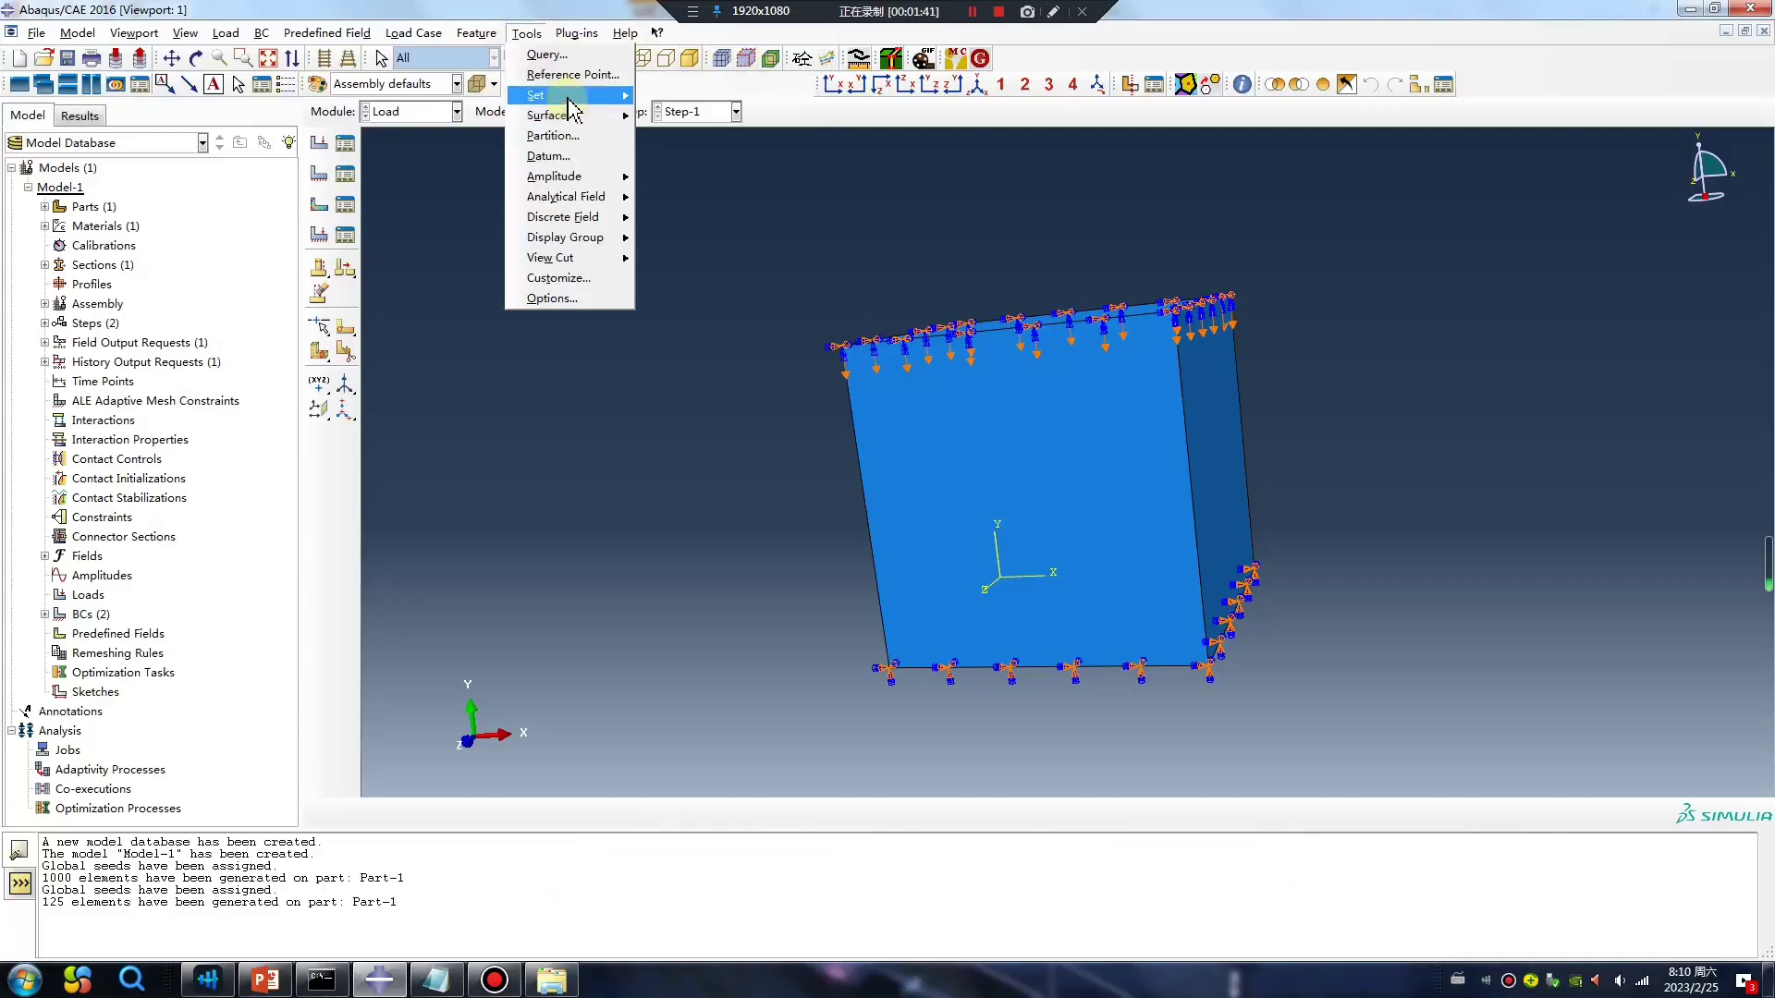
{"action": "mouse_move", "coordinate": [573, 95]}
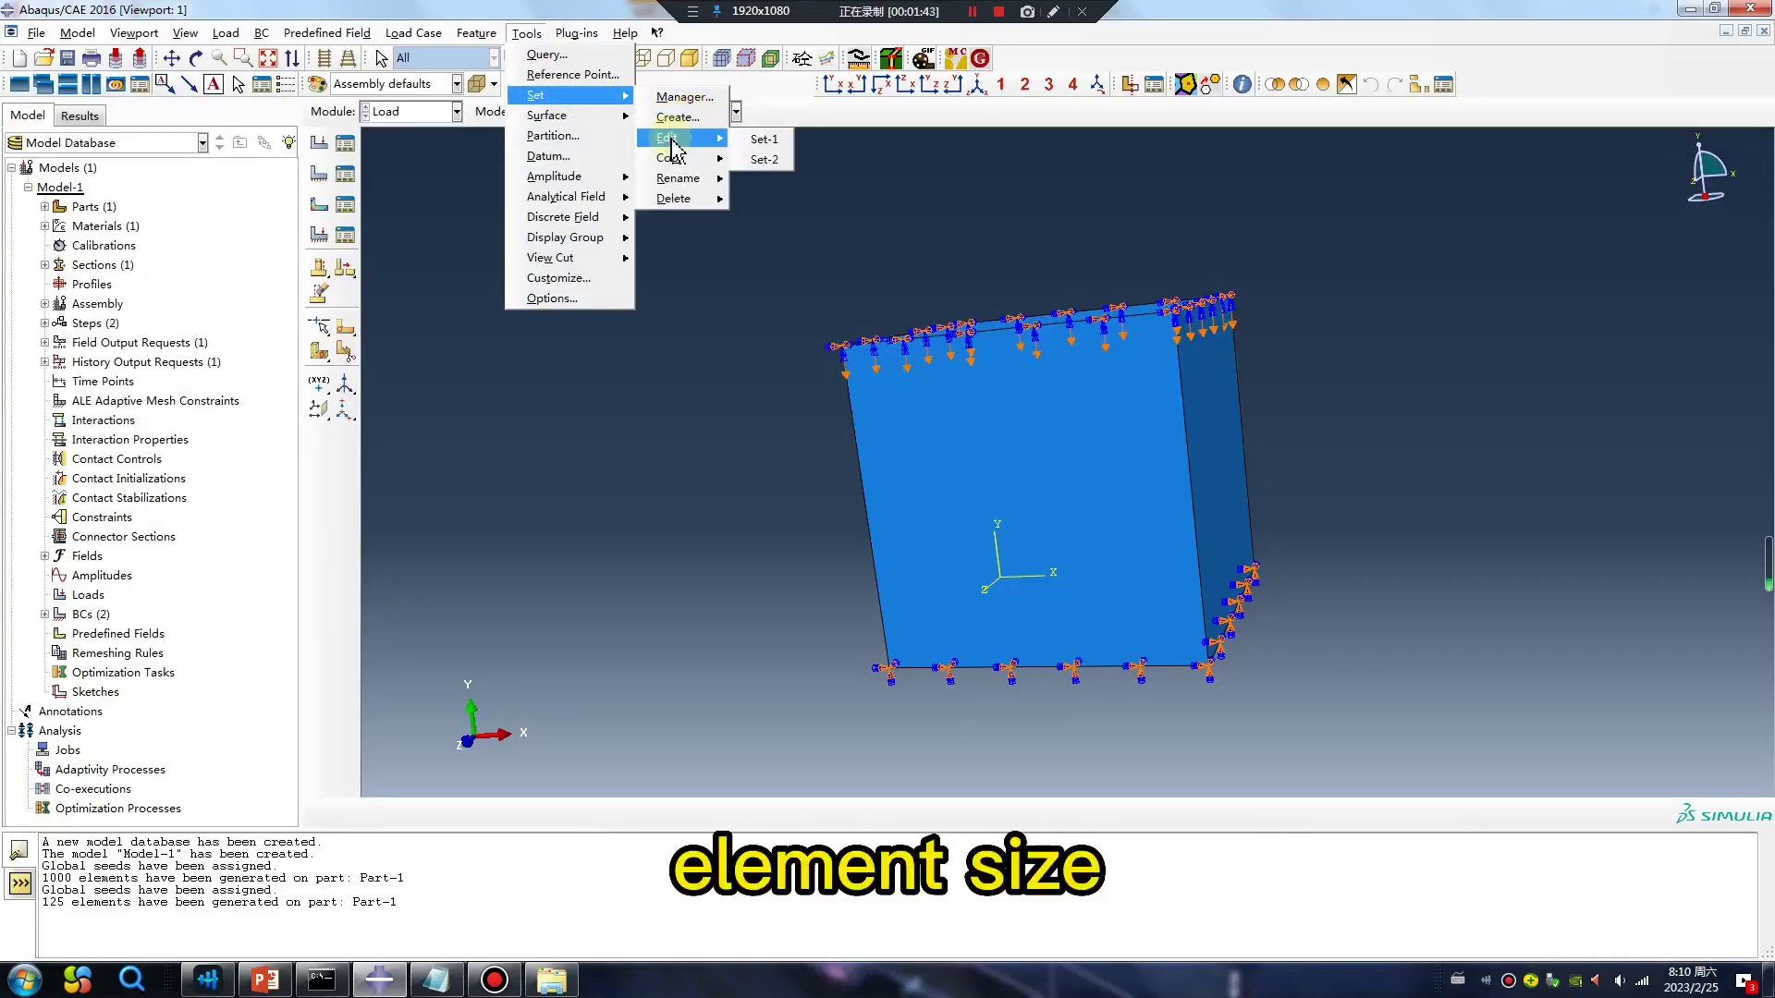
{"action": "left_click", "coordinate": [678, 118]}
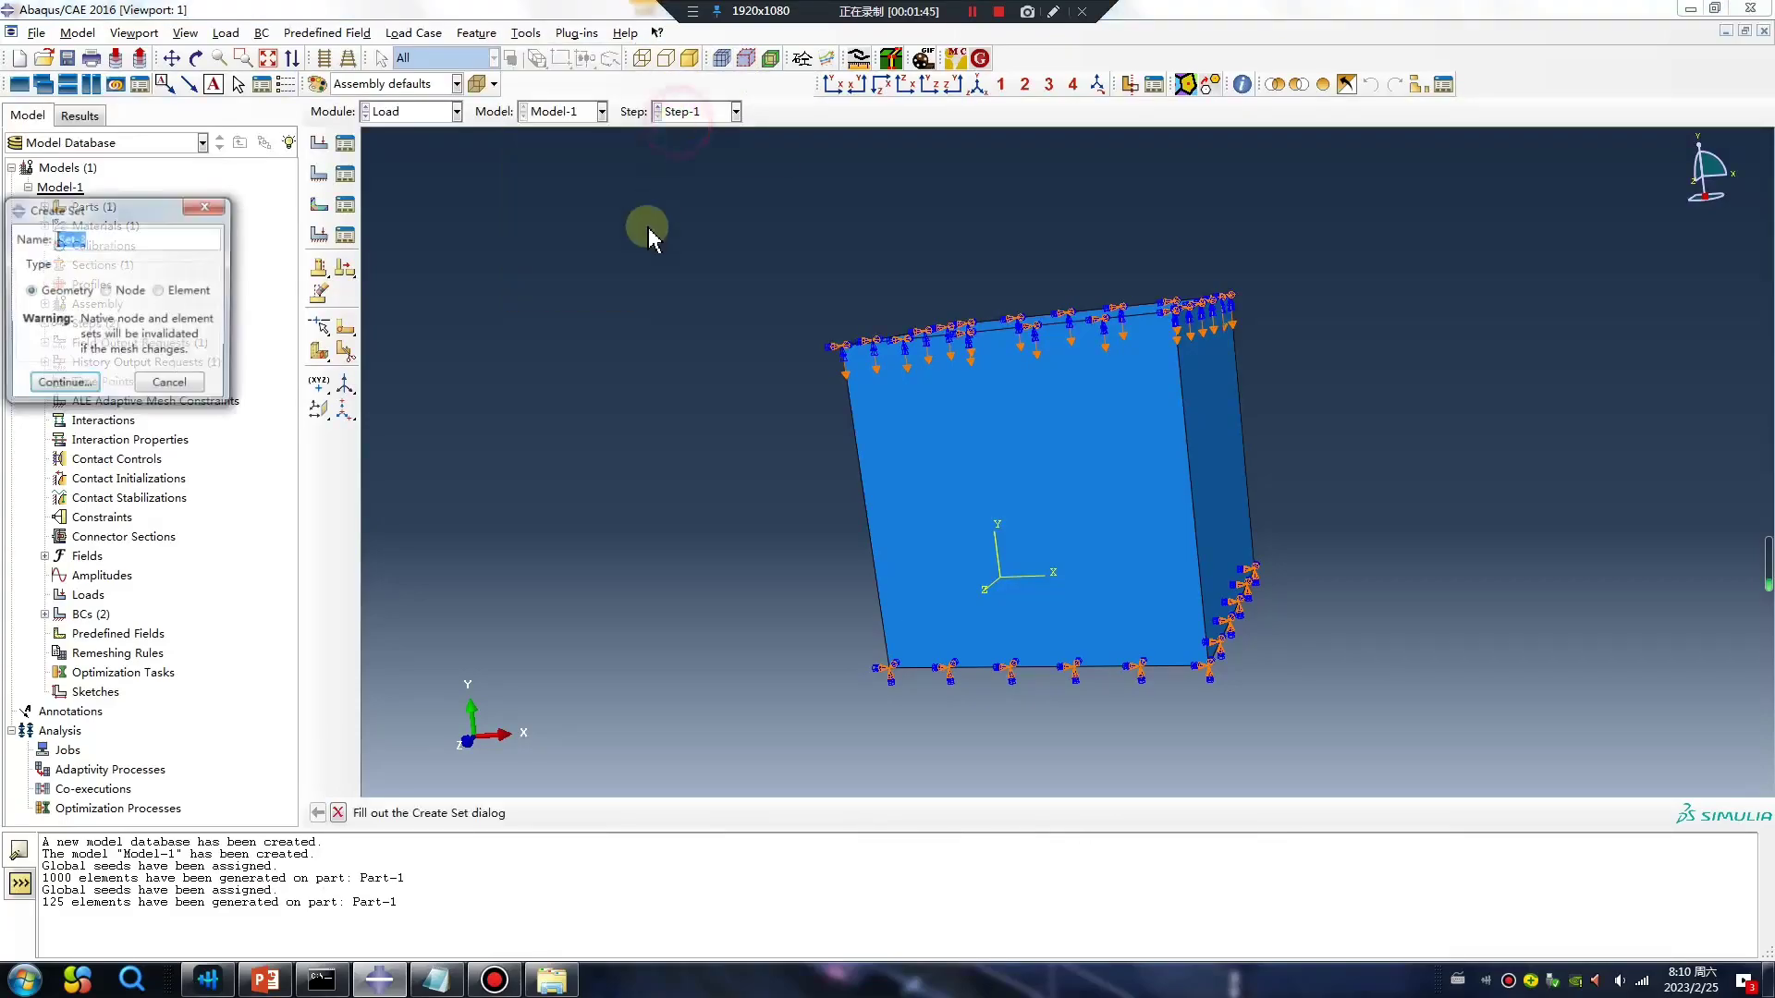
{"action": "left_click", "coordinate": [160, 292]}
{"action": "left_click", "coordinate": [86, 240]}
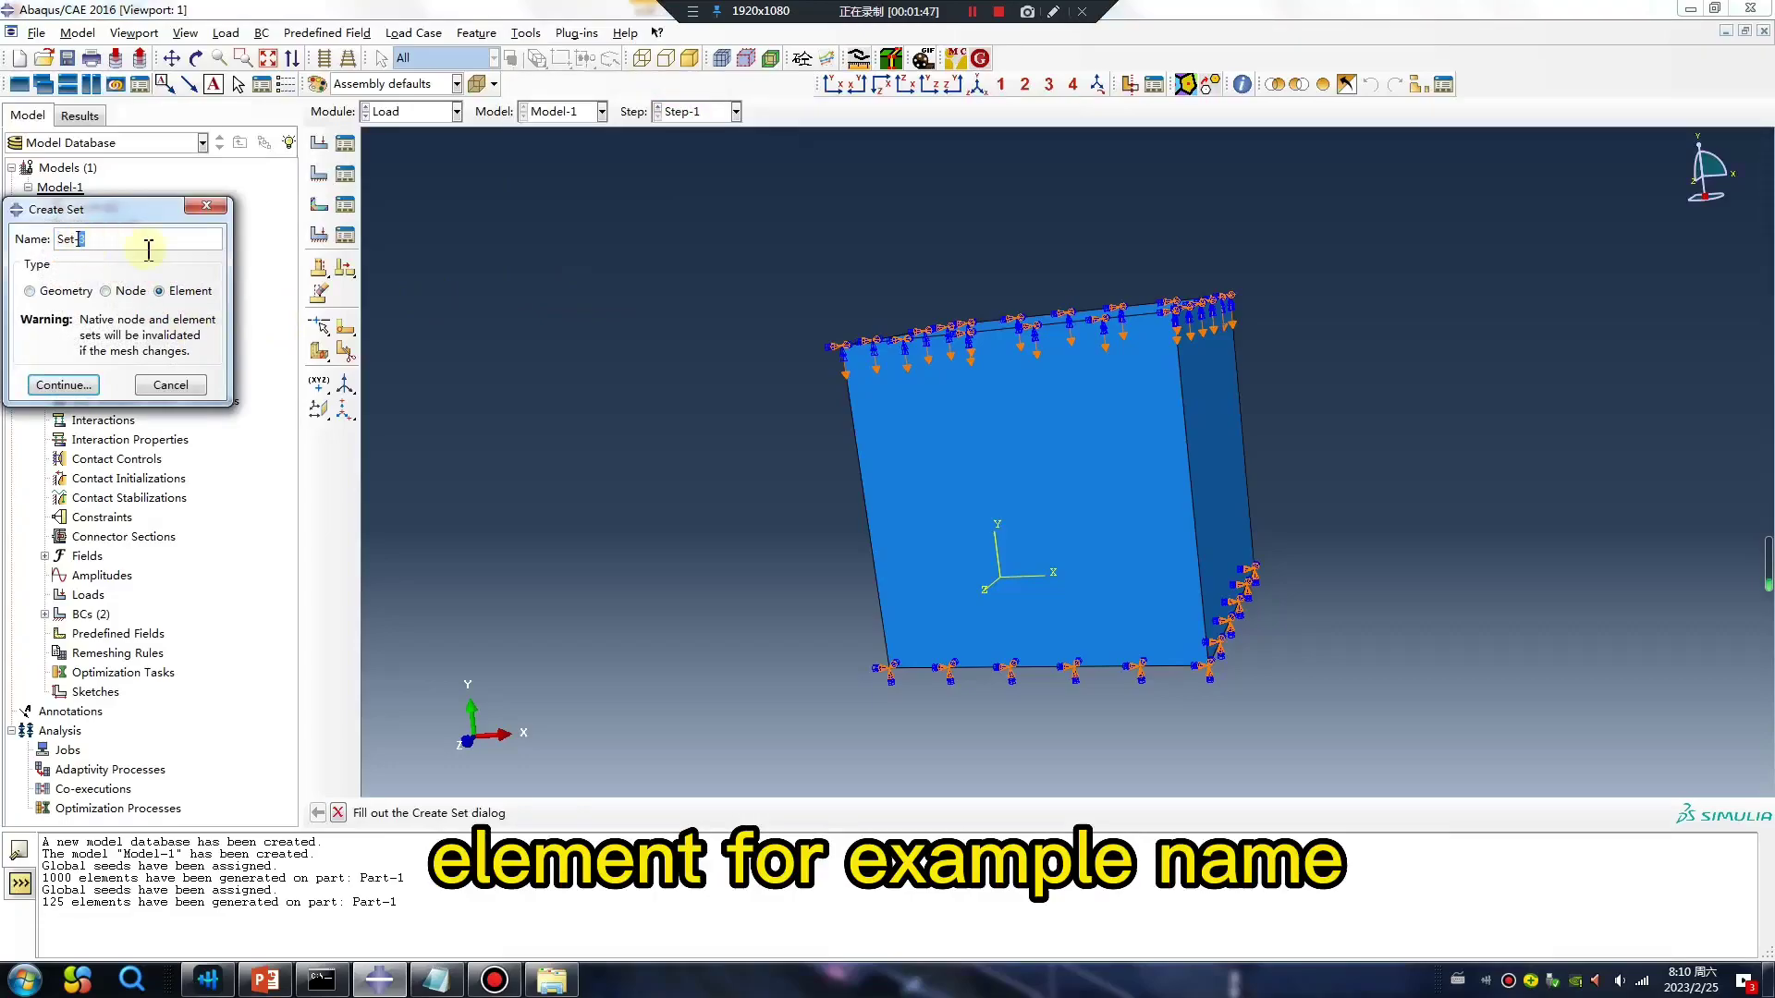
{"action": "type", "text": "100"}
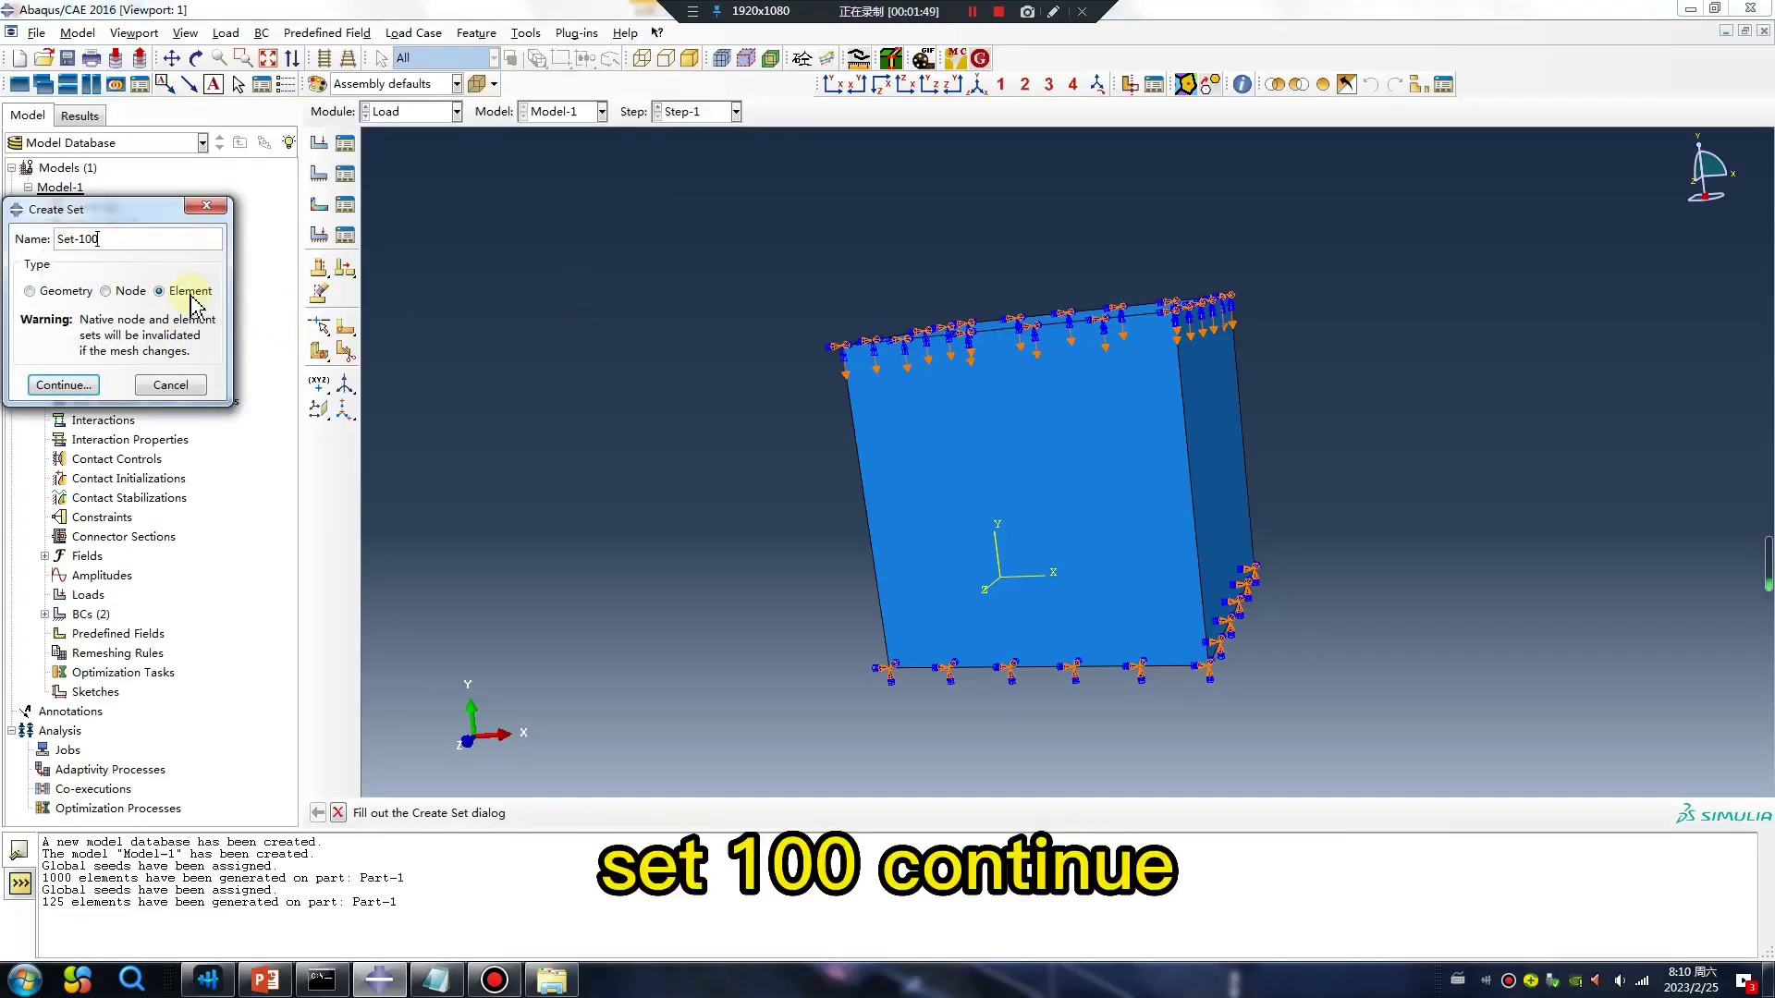
{"action": "left_click", "coordinate": [61, 384]}
{"action": "left_click_drag", "start_coordinate": [665, 193], "coordinate": [1584, 741]}
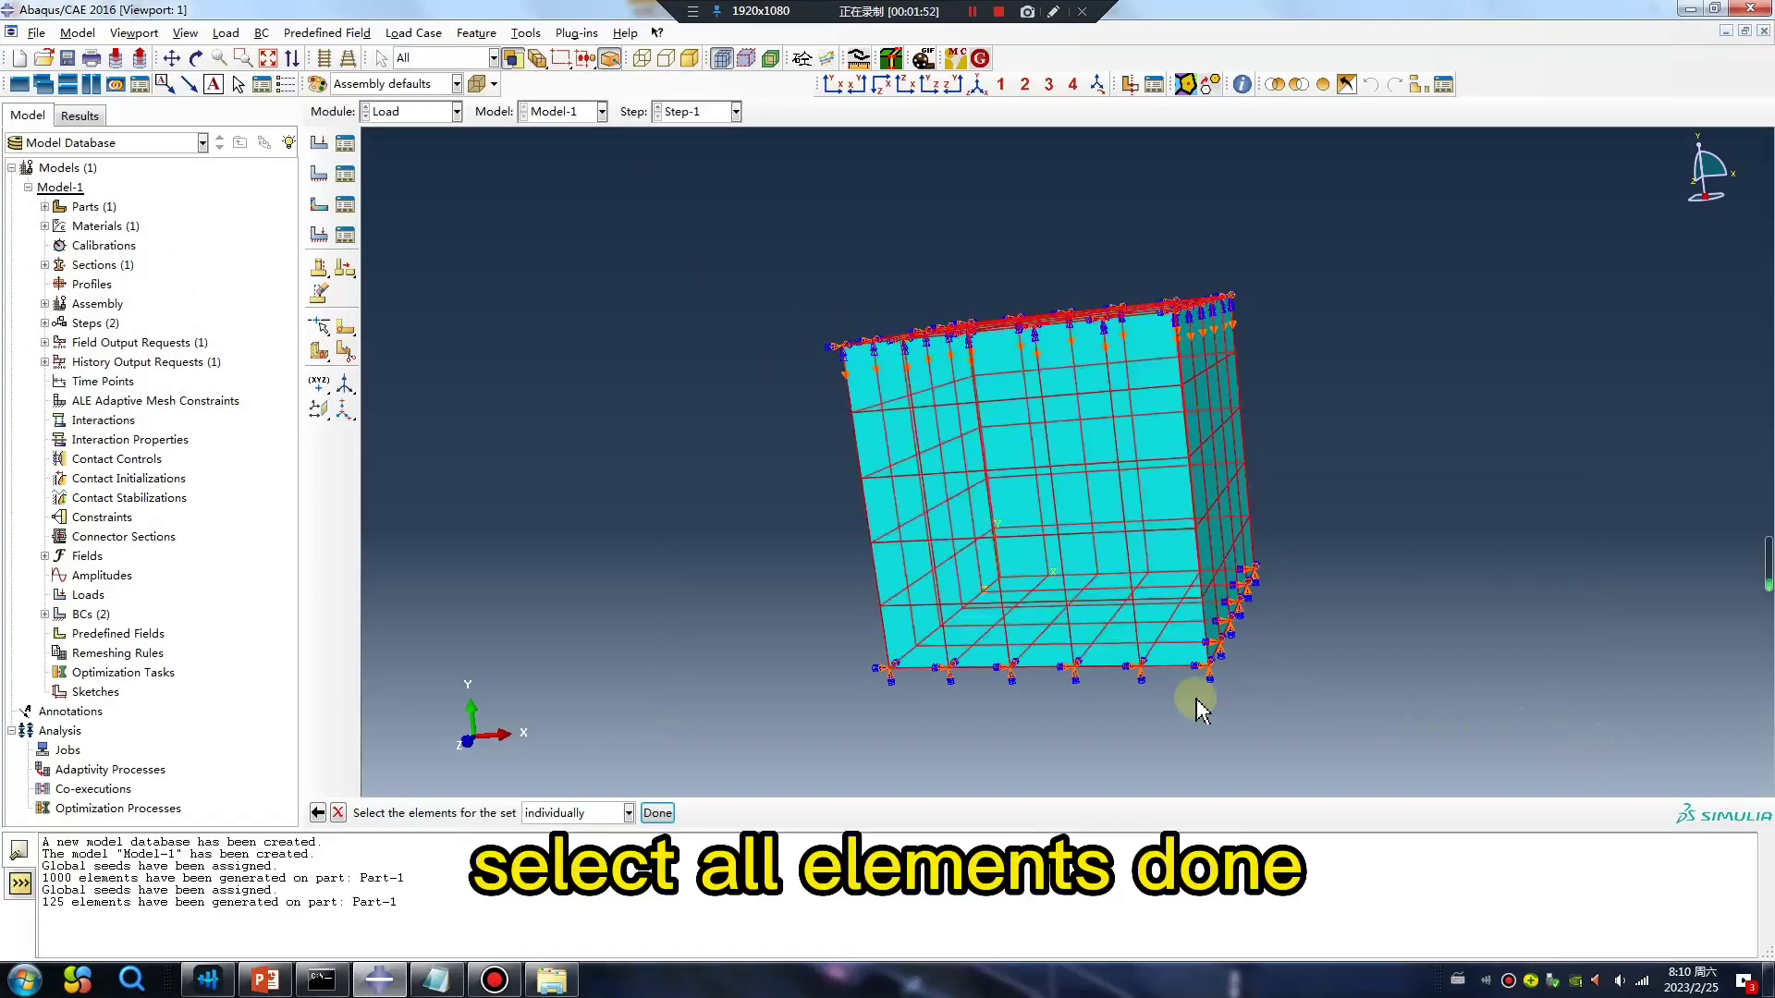
{"action": "left_click", "coordinate": [657, 813]}
Open Set-100 among the assembly's sets to review which elements it contains.
{"action": "left_click", "coordinate": [44, 305]}
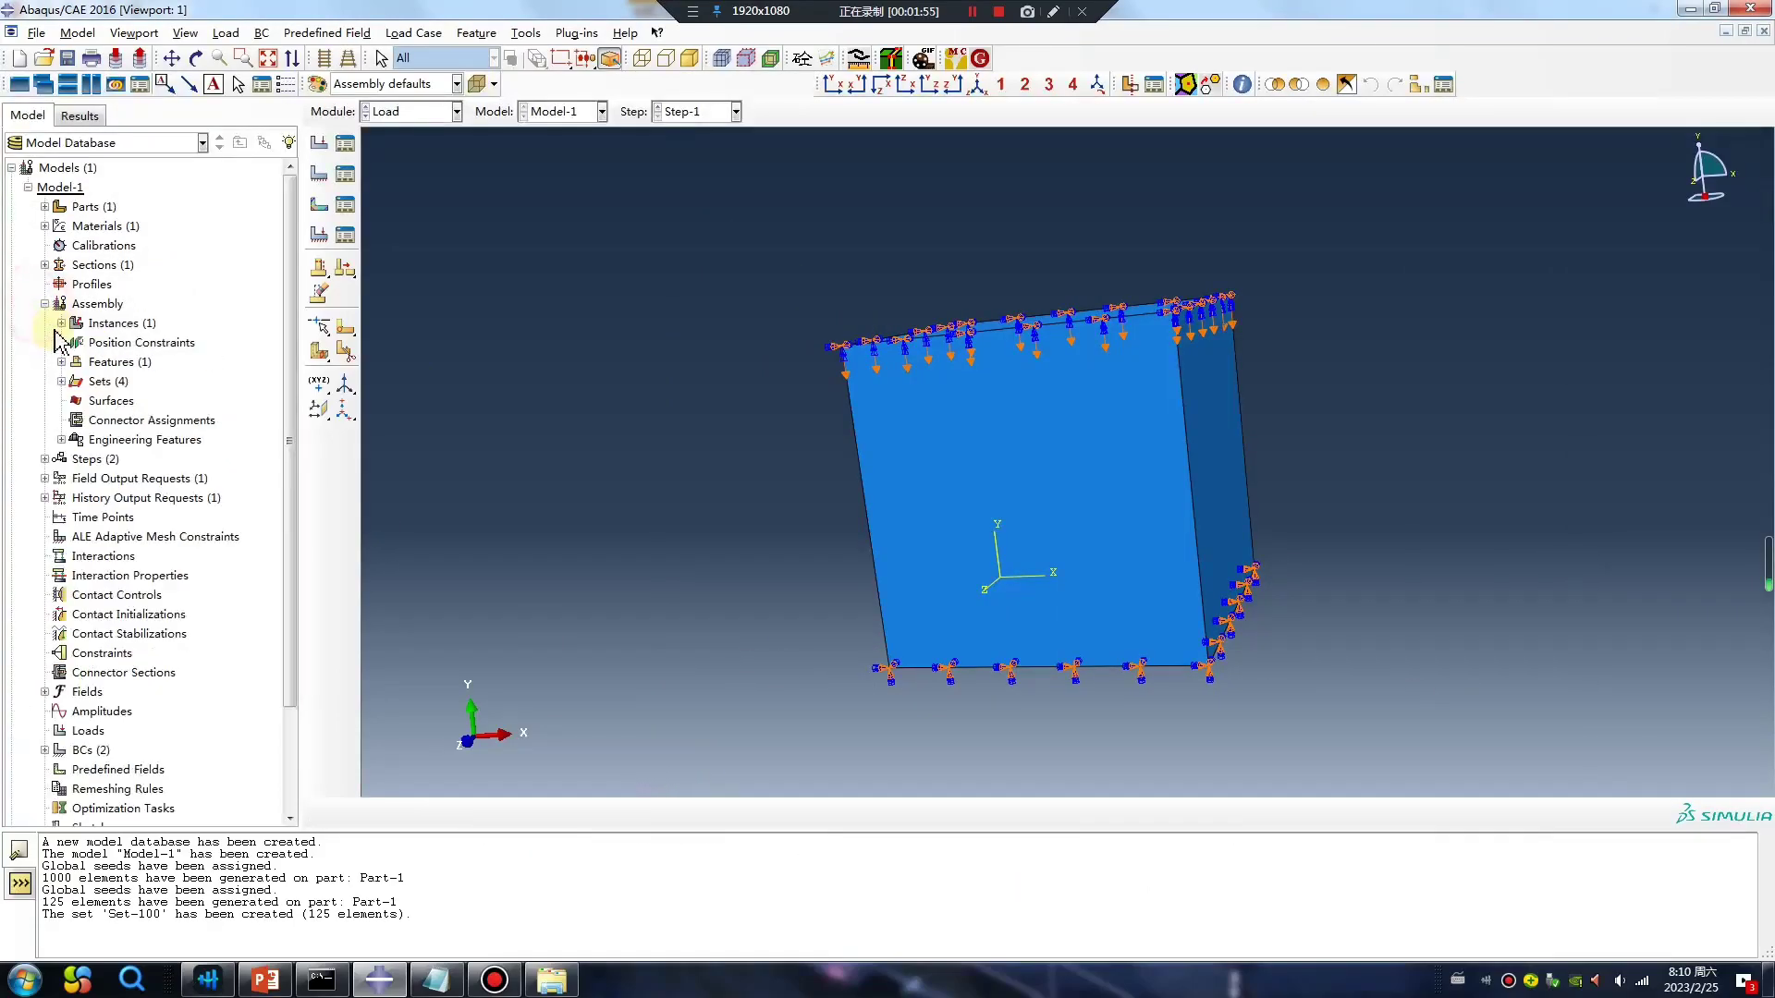
{"action": "left_click", "coordinate": [62, 381]}
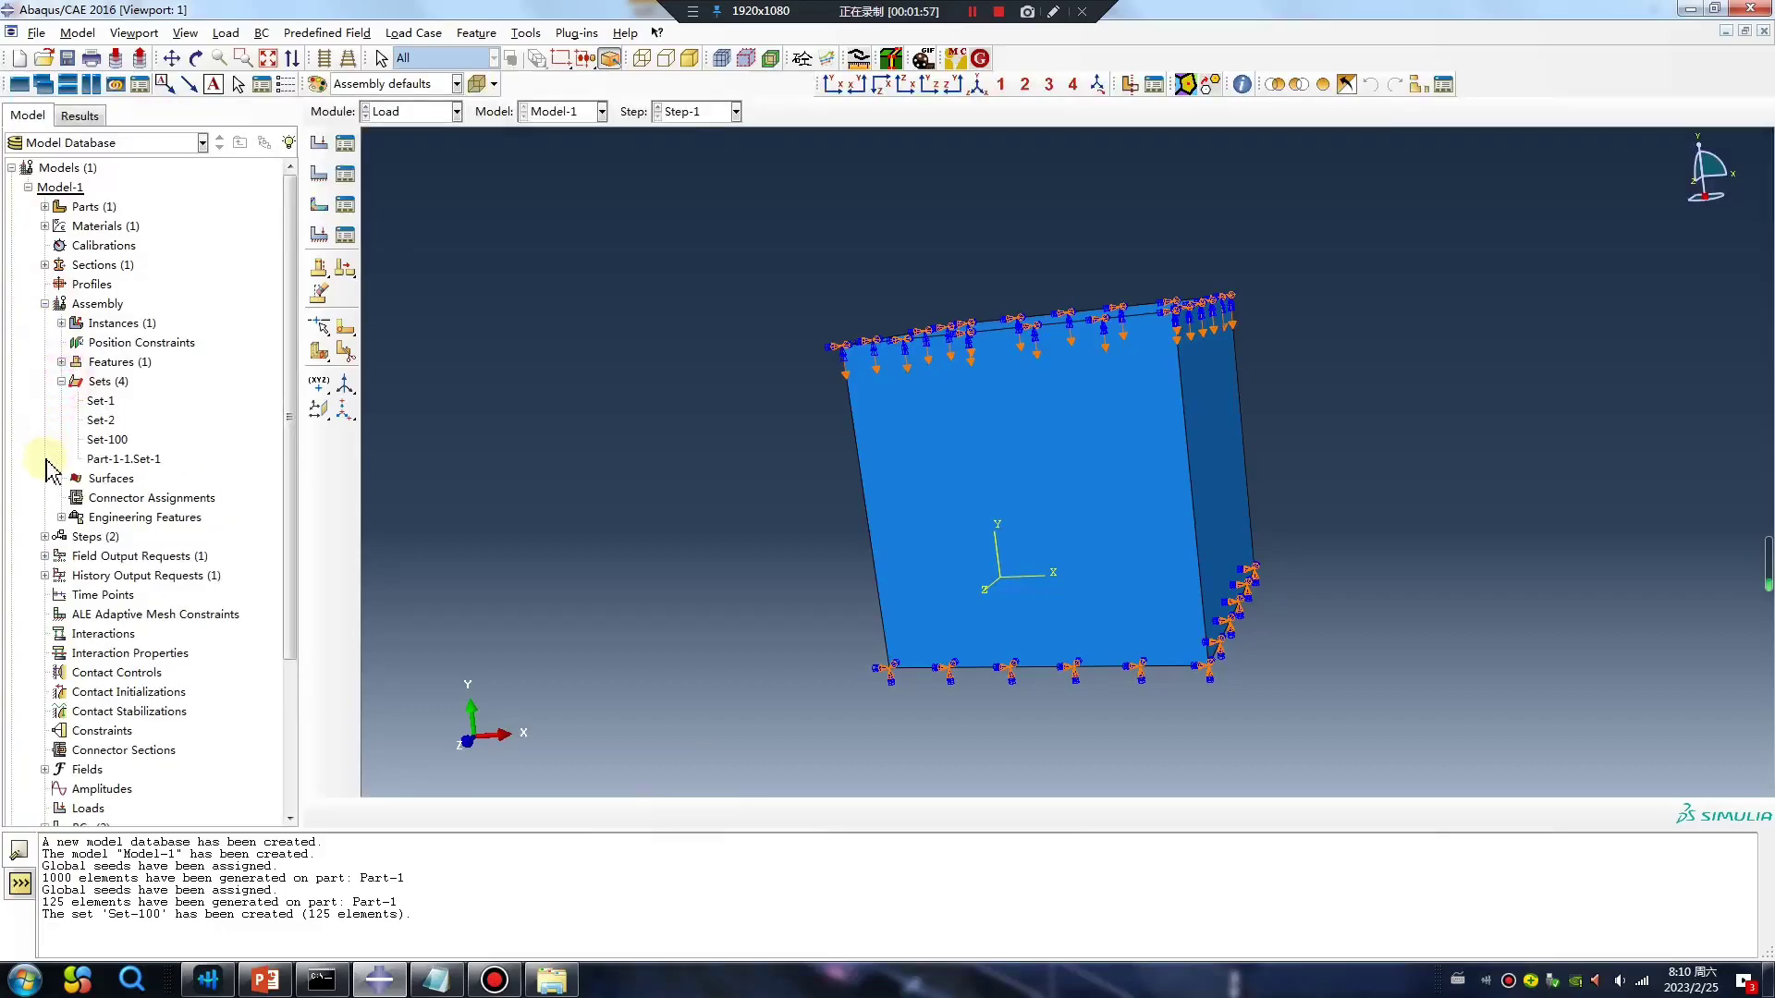
{"action": "left_click", "coordinate": [115, 443]}
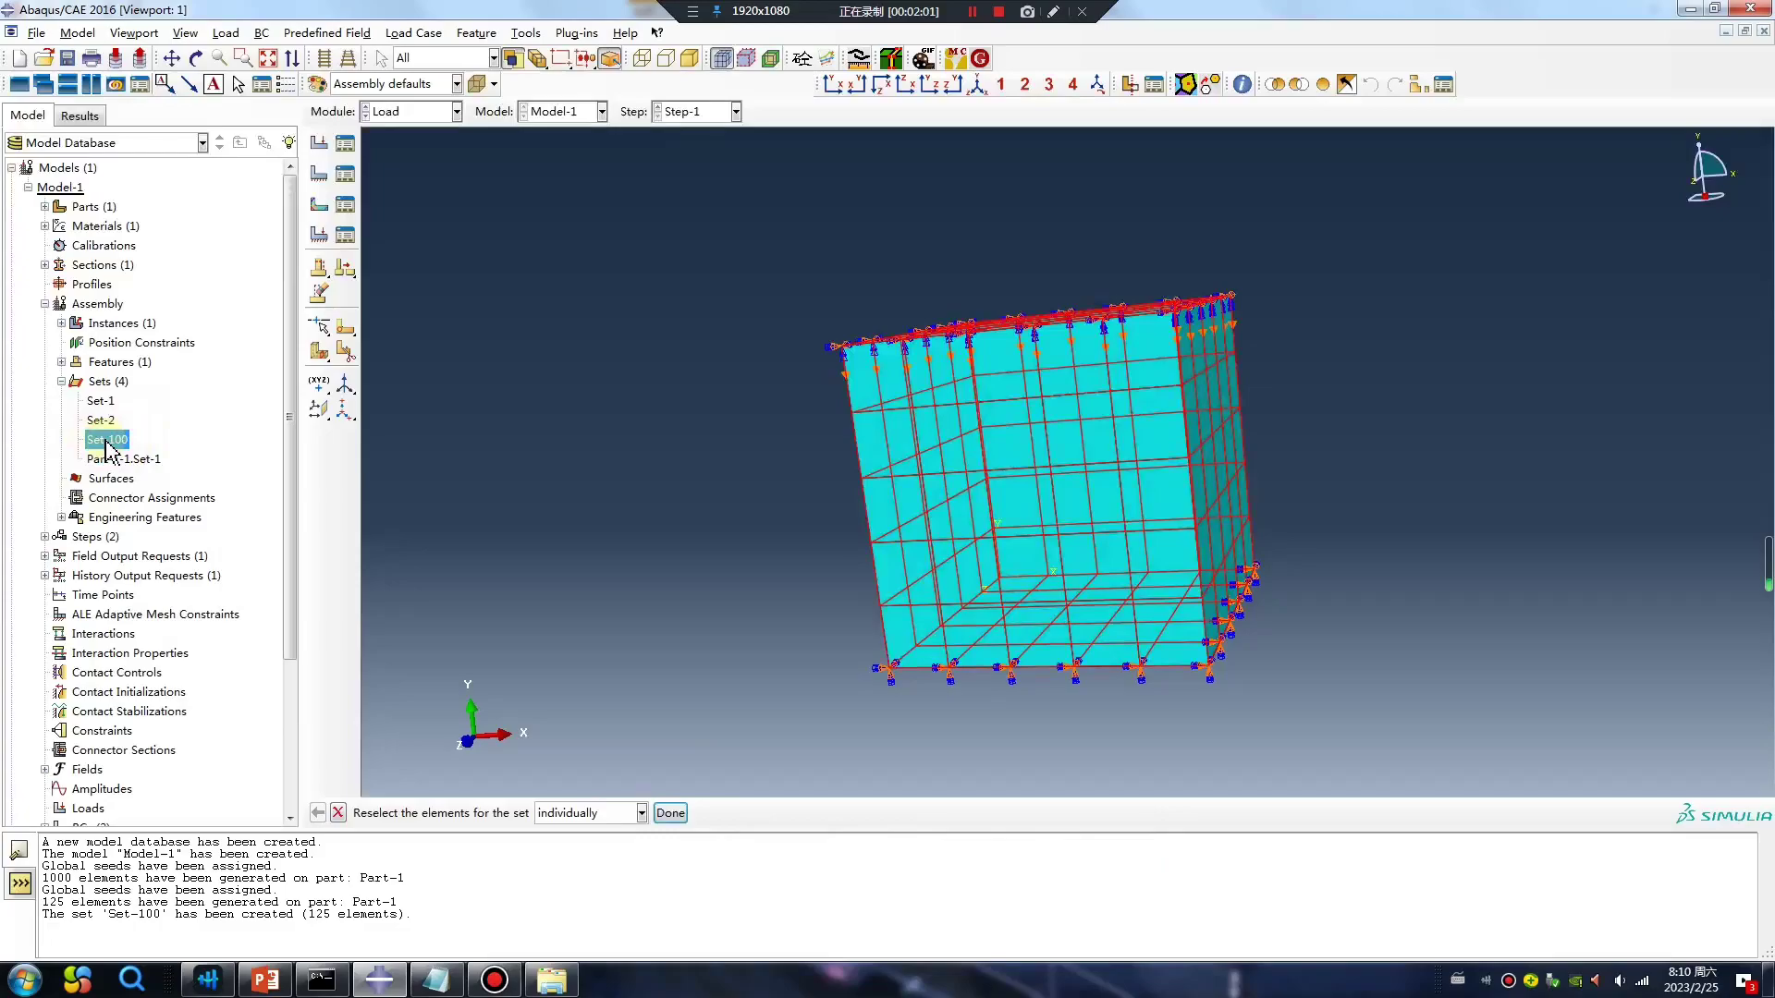
Switch to the Job module and create Job-1 for Model-1 with multiple processors enabled.
{"action": "left_click", "coordinate": [411, 111]}
{"action": "left_click", "coordinate": [397, 285]}
{"action": "left_click", "coordinate": [319, 146]}
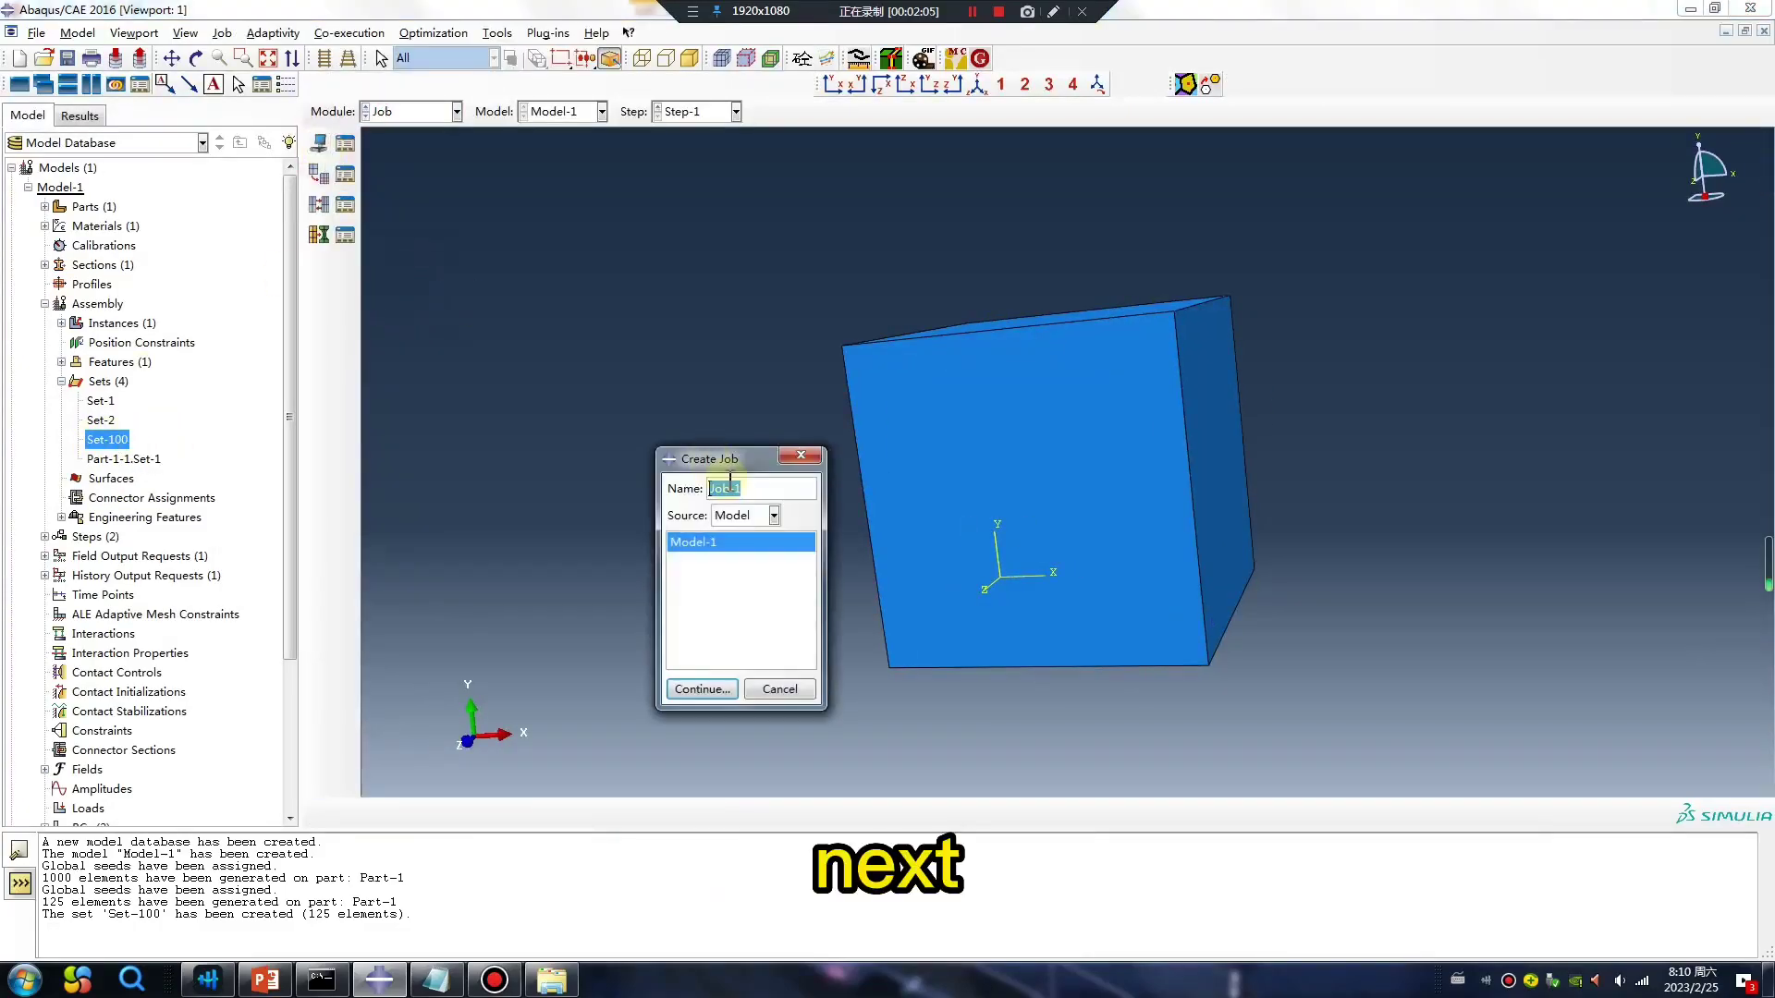
{"action": "left_click", "coordinate": [715, 691]}
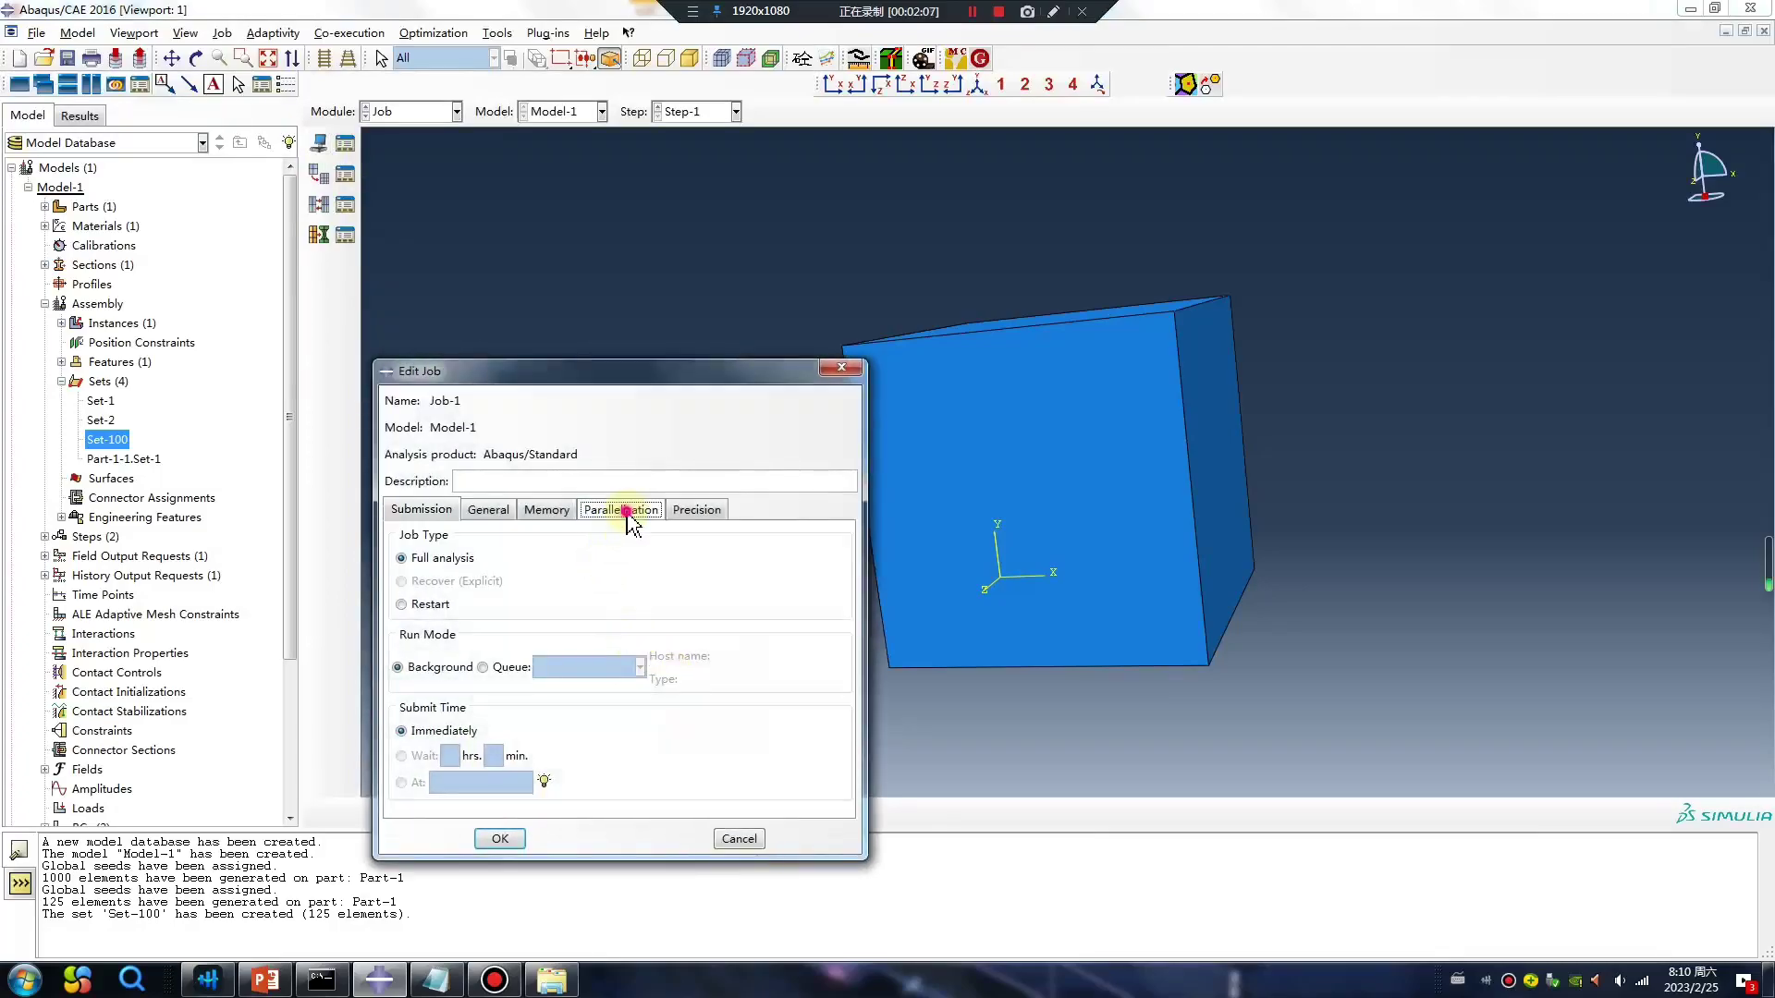
{"action": "left_click", "coordinate": [620, 509]}
{"action": "left_click", "coordinate": [421, 538]}
{"action": "left_click_drag", "start_coordinate": [554, 538], "coordinate": [611, 542]}
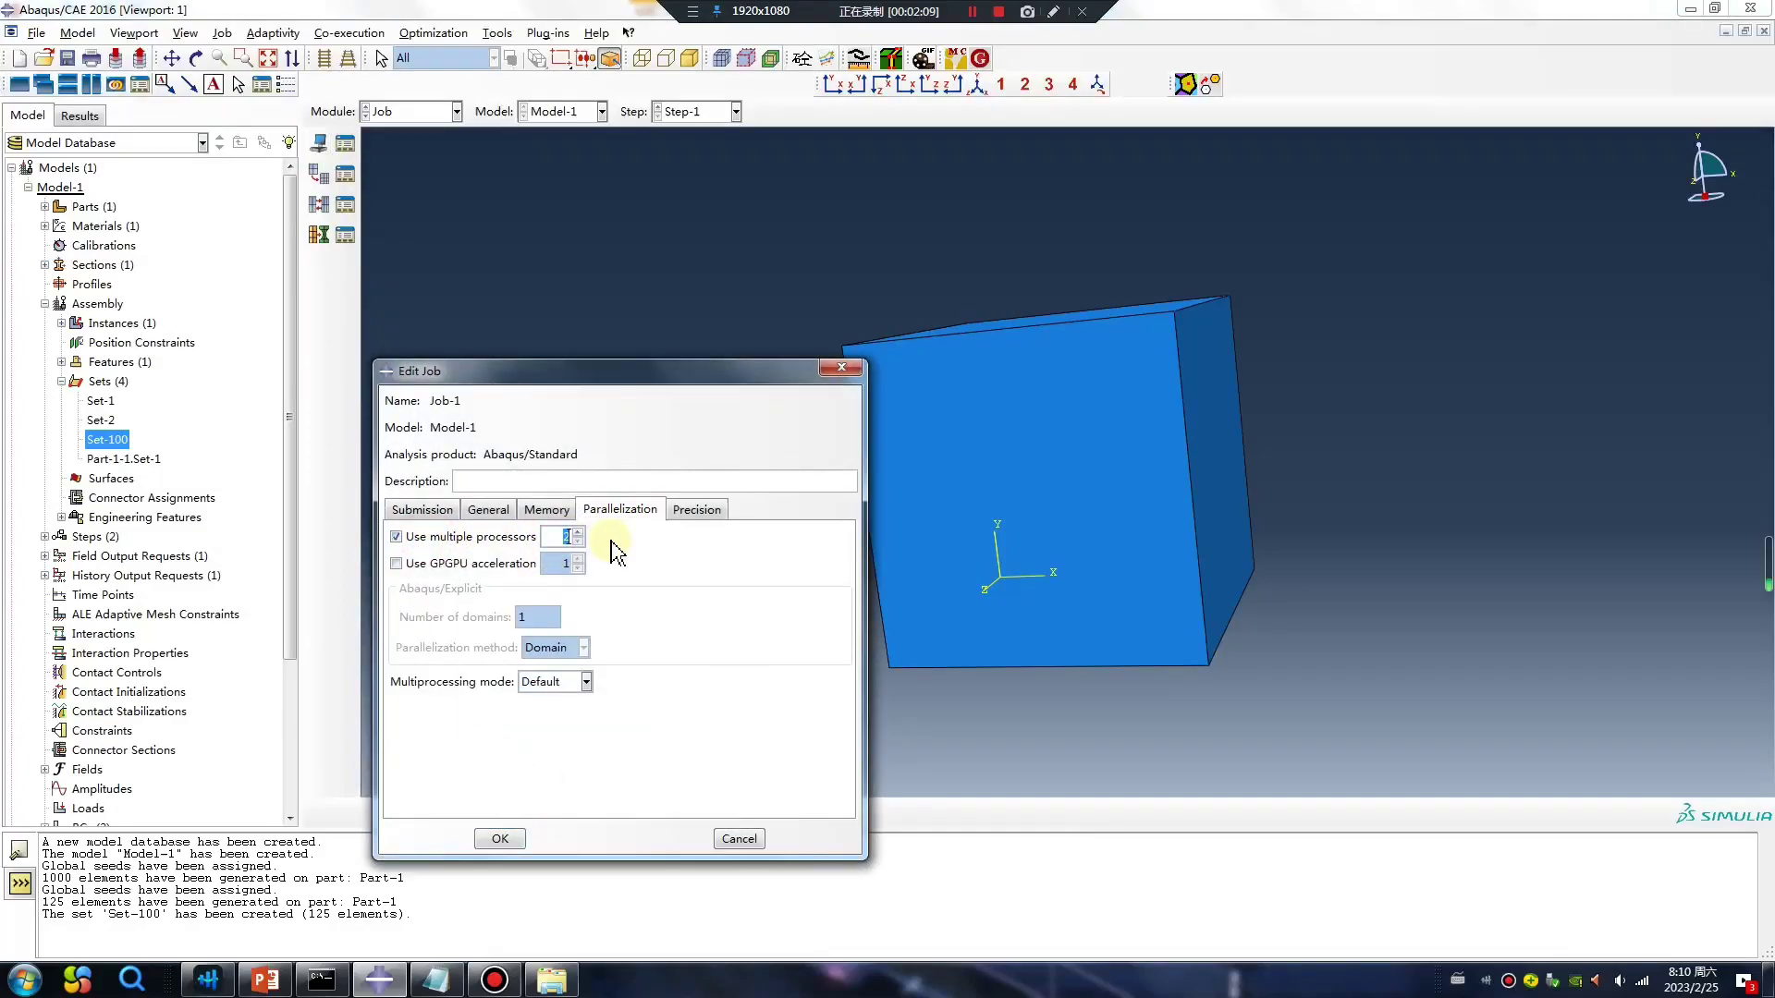
{"action": "left_click", "coordinate": [501, 838]}
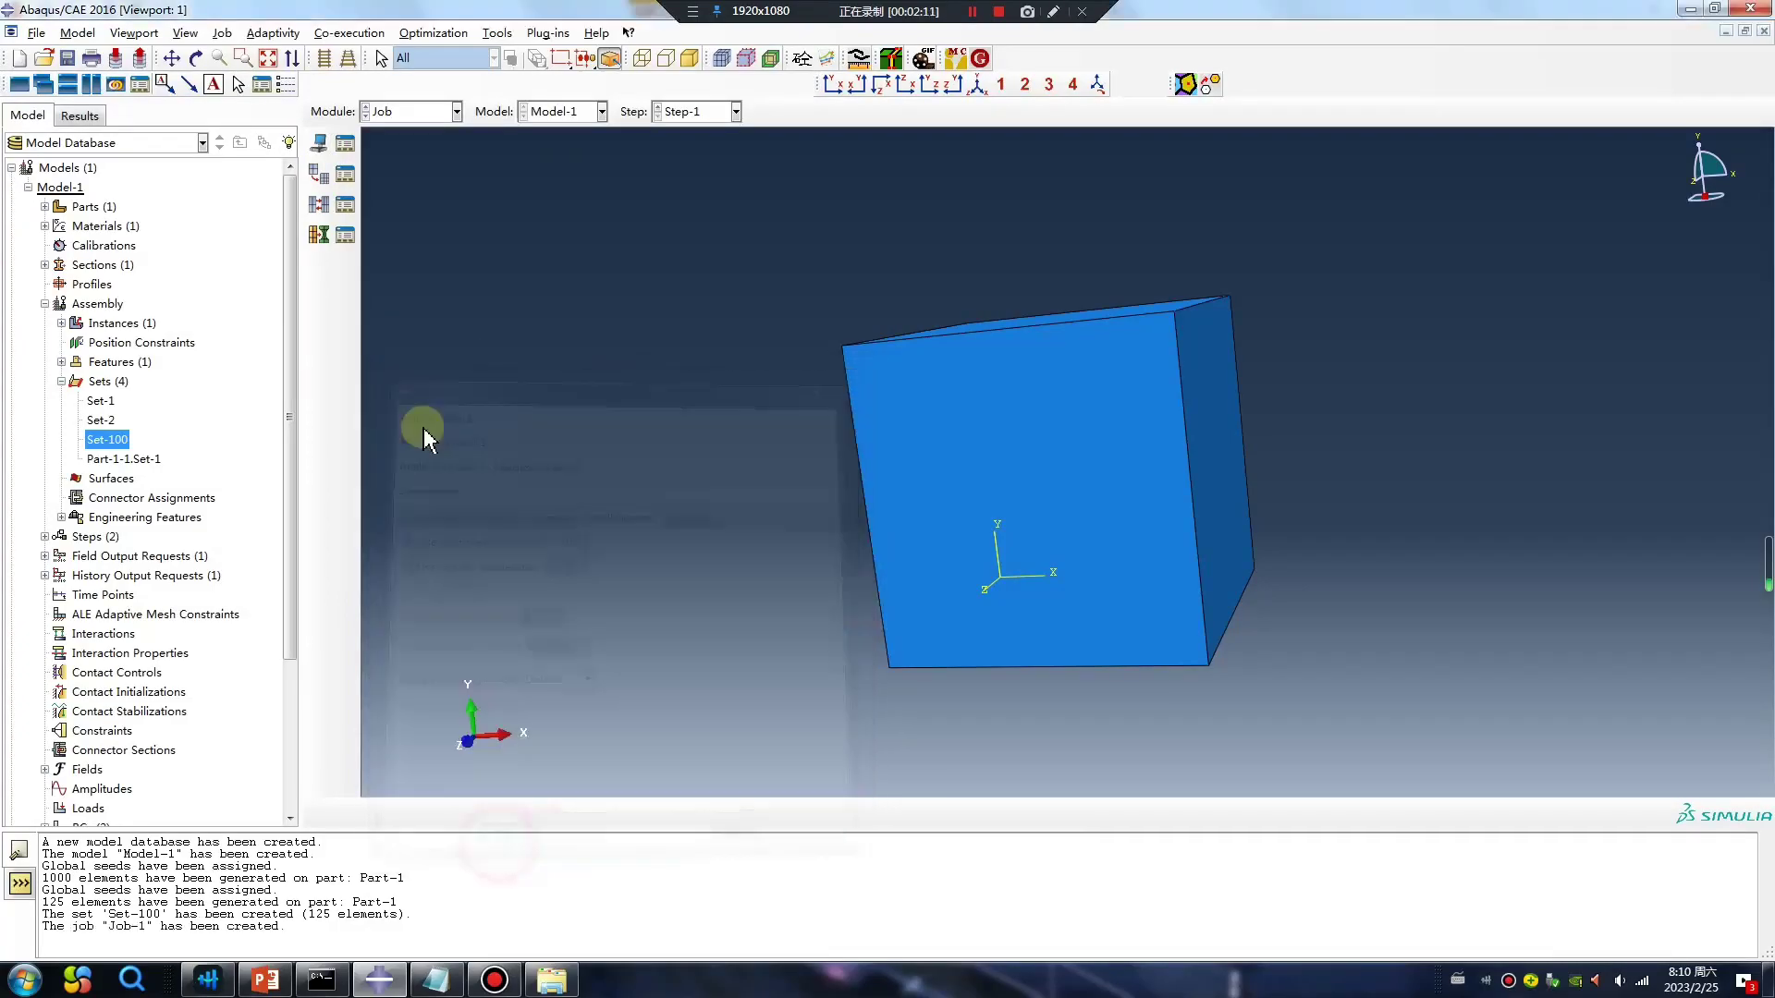
Submit Job-1 for analysis and plot its Mises stress contours on the deformed cube.
{"action": "left_click", "coordinate": [349, 147]}
{"action": "left_click", "coordinate": [777, 432]}
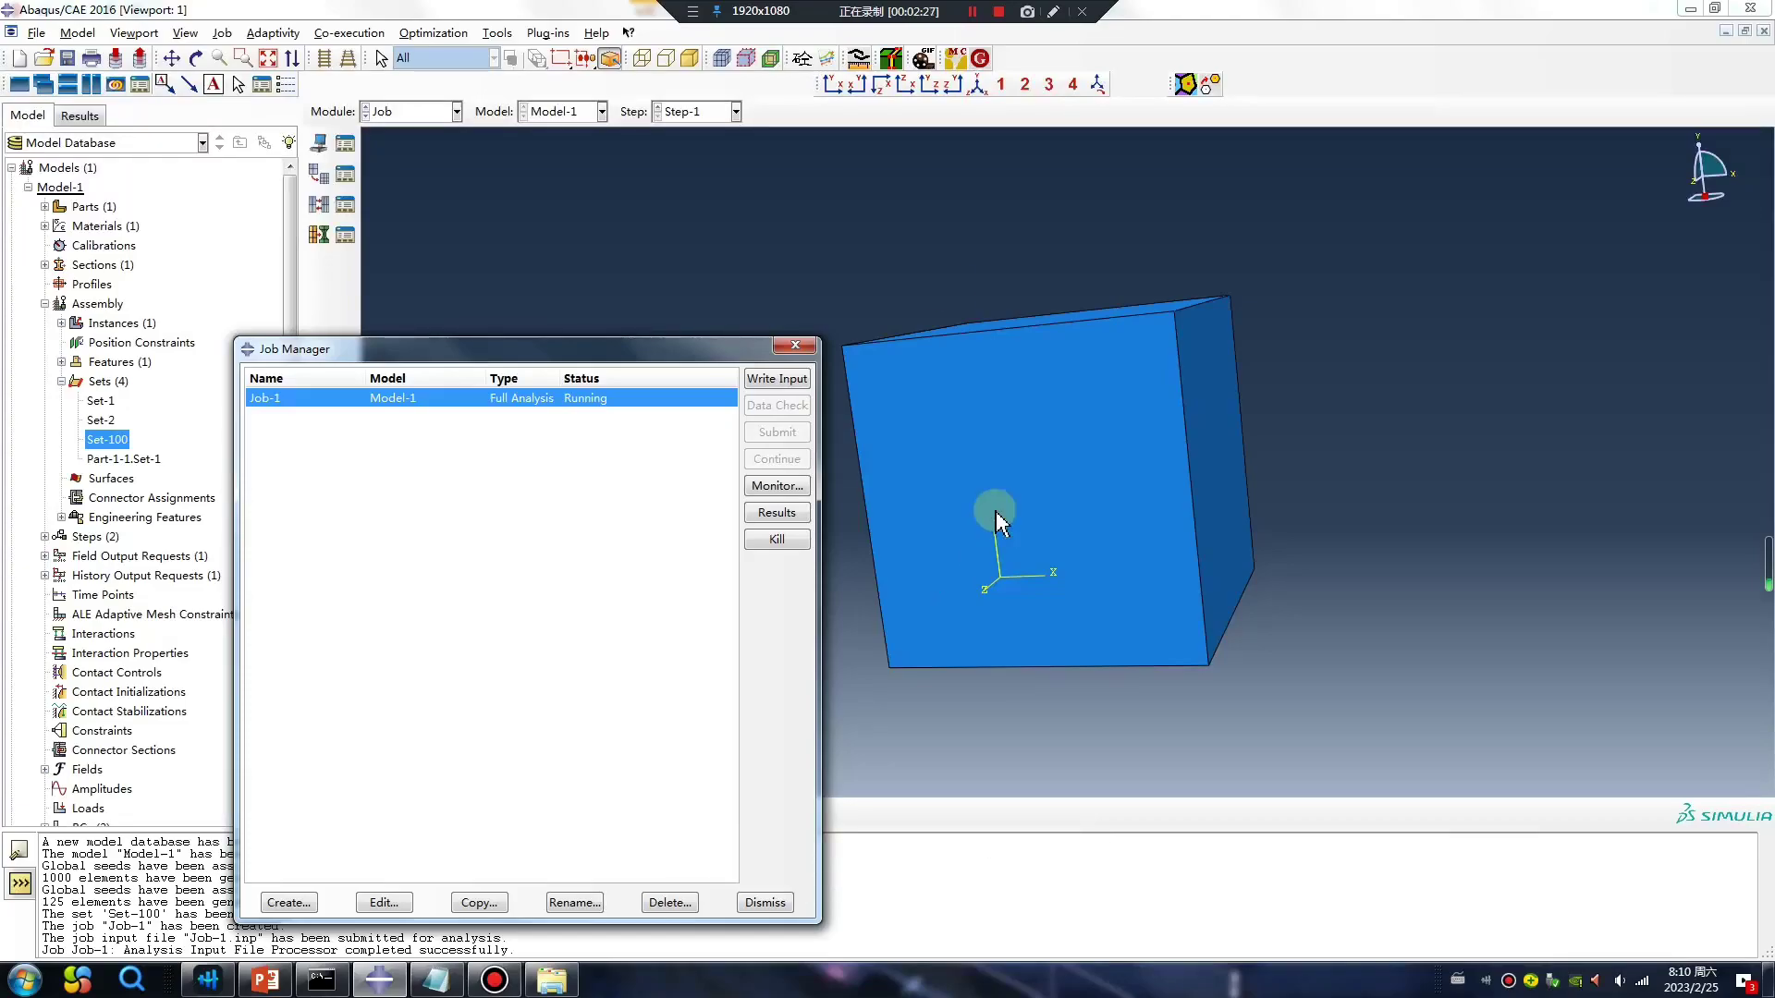
{"action": "left_click", "coordinate": [974, 12]}
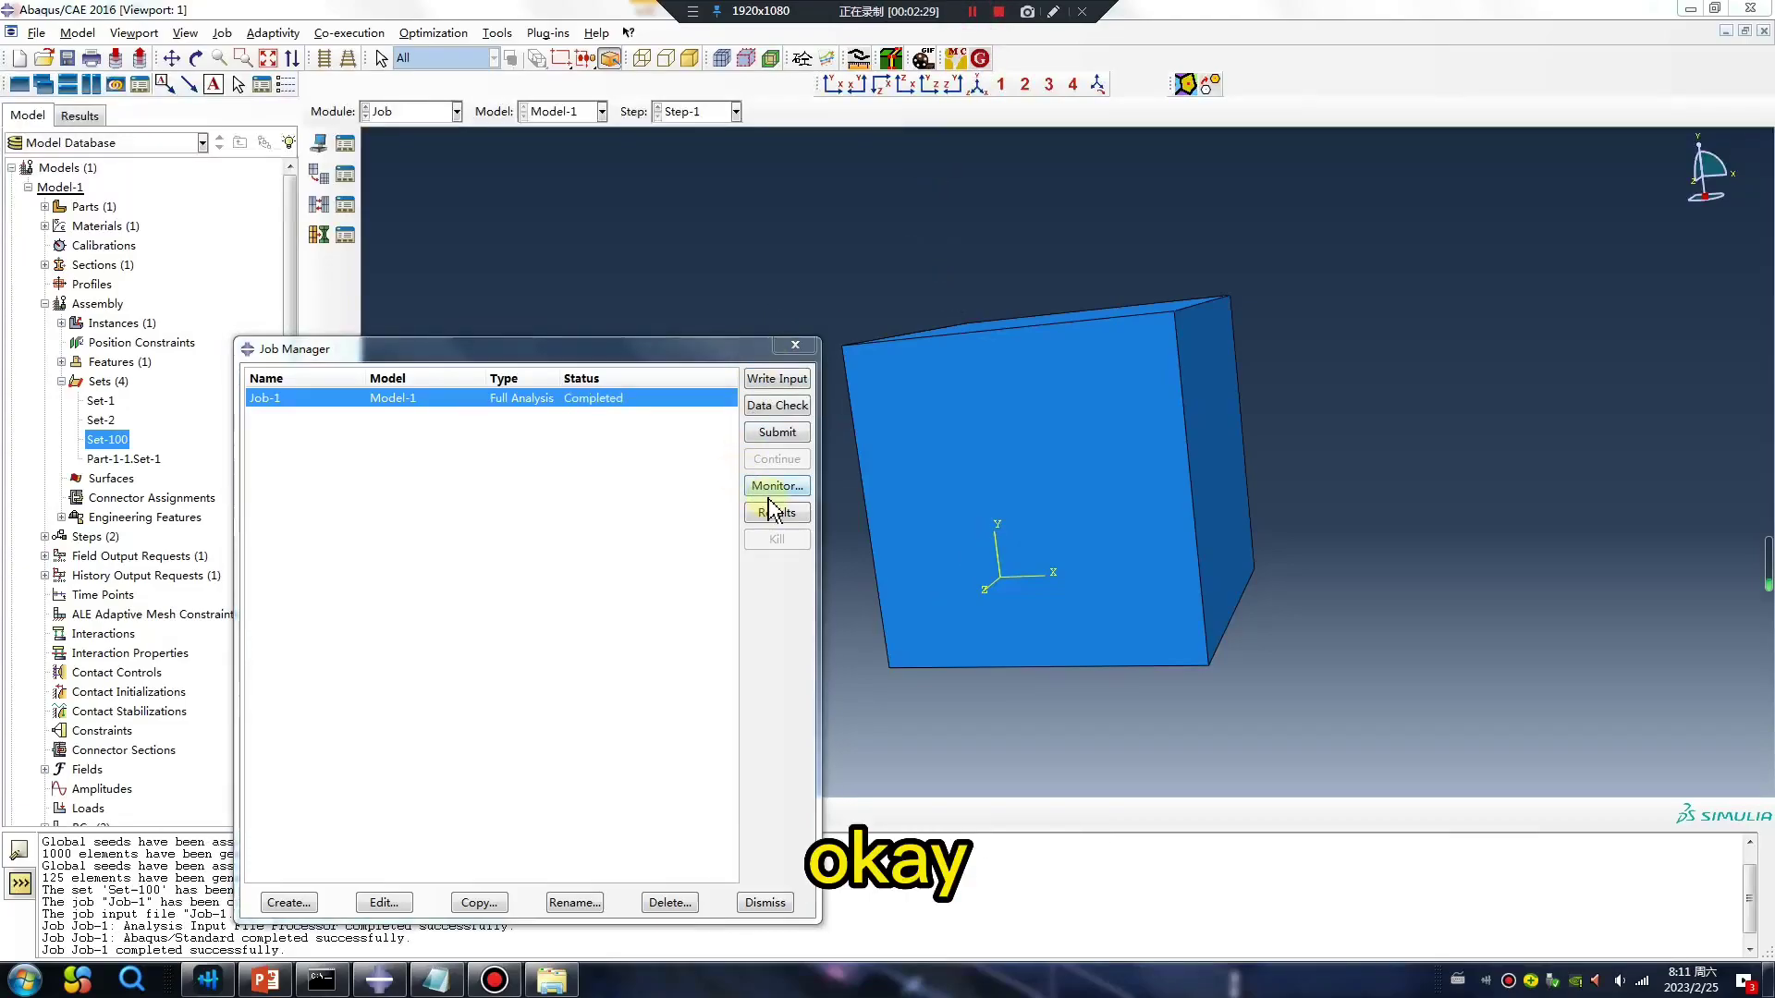
{"action": "left_click", "coordinate": [777, 513]}
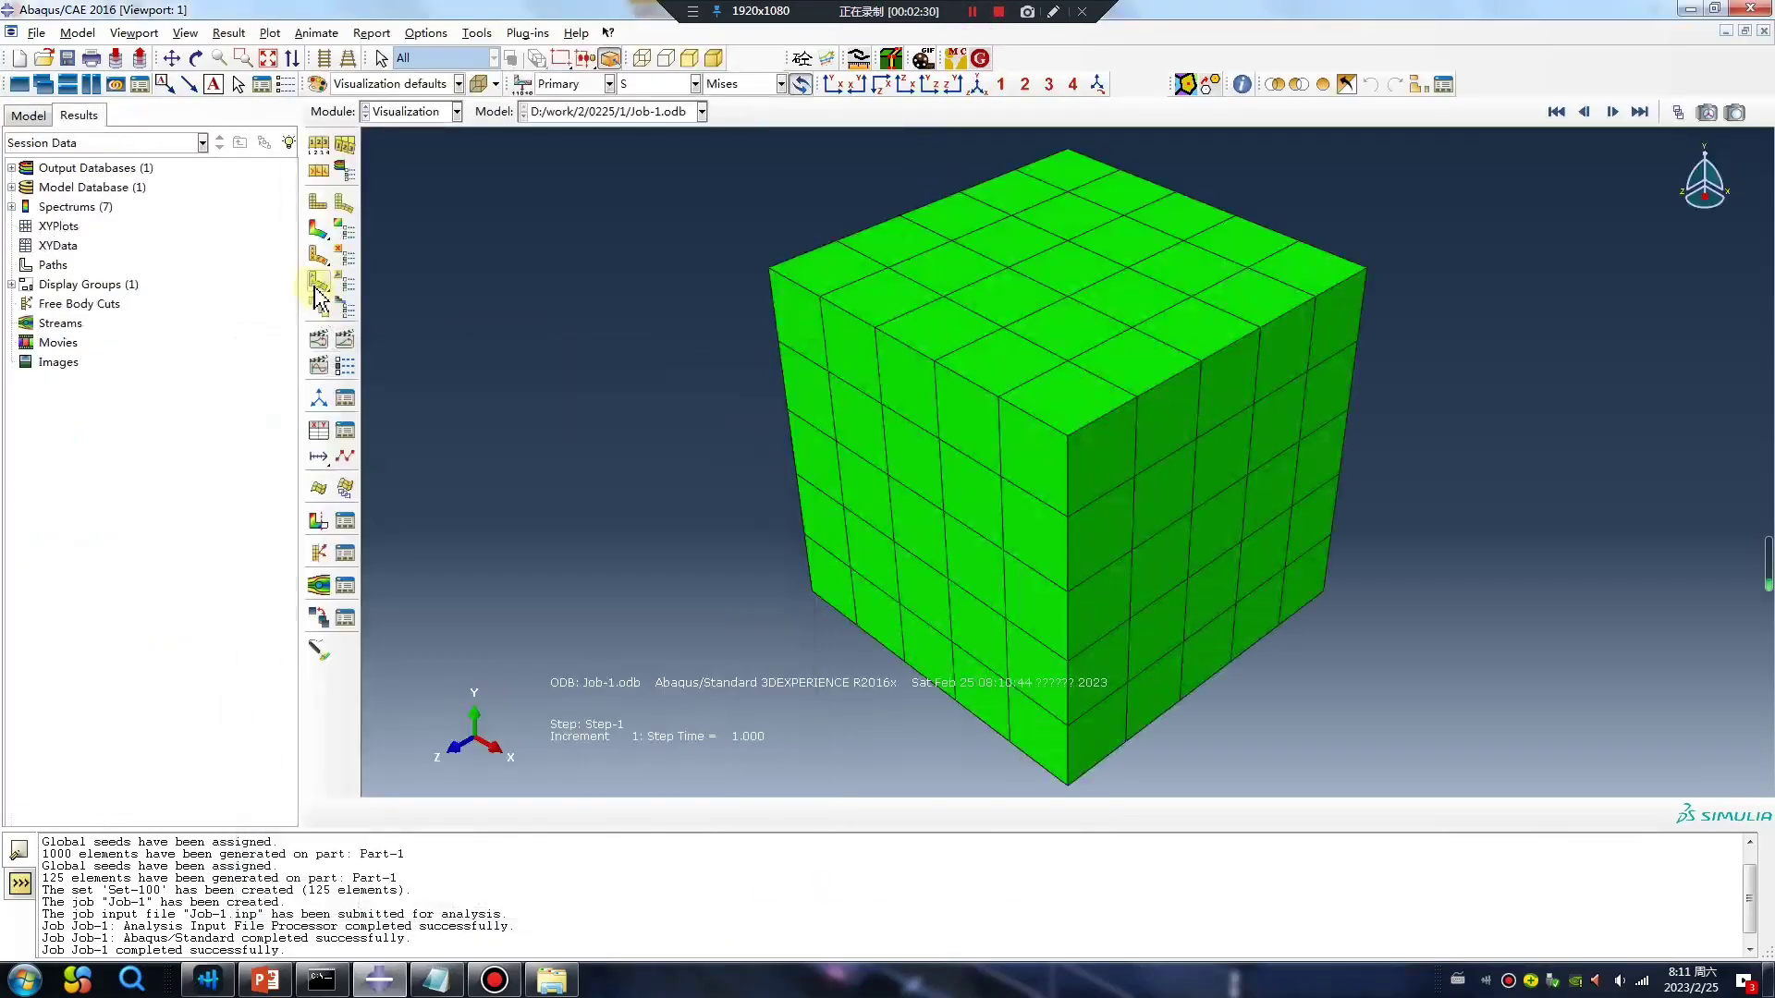
{"action": "left_click", "coordinate": [318, 229]}
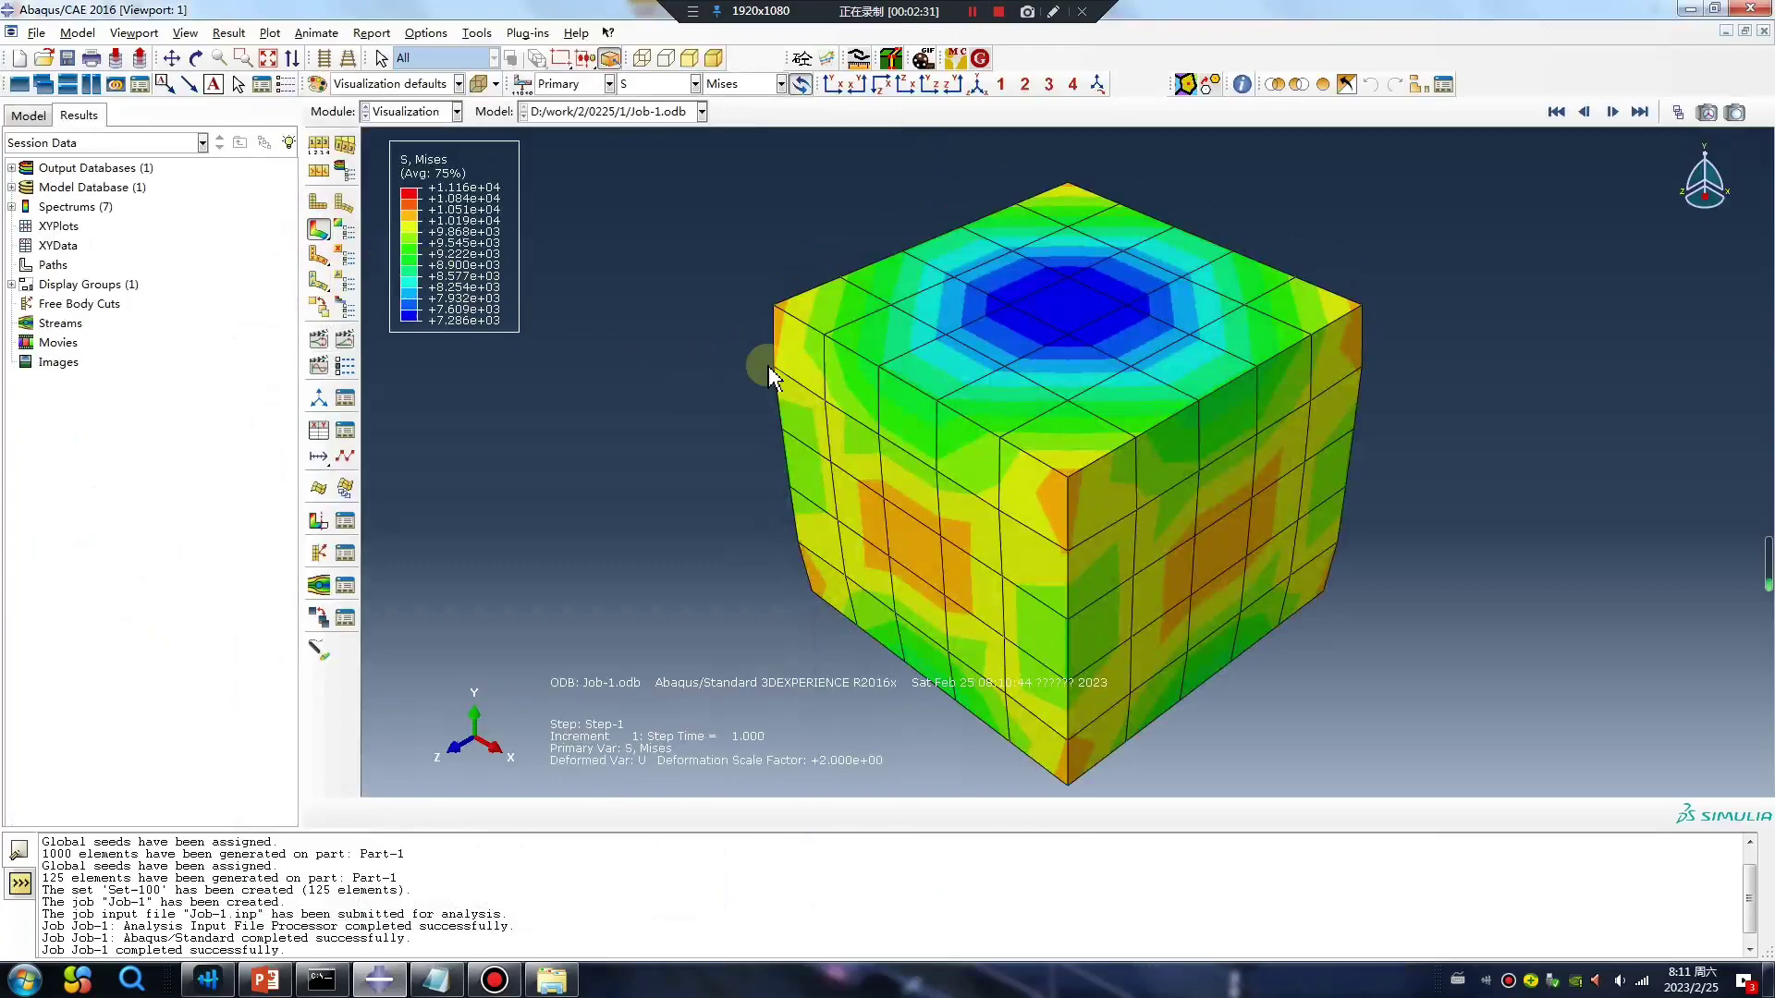
Switch to the ave_S_Region.py script in Notepad and change the output database path to job-1.odb.
{"action": "left_click", "coordinate": [447, 985]}
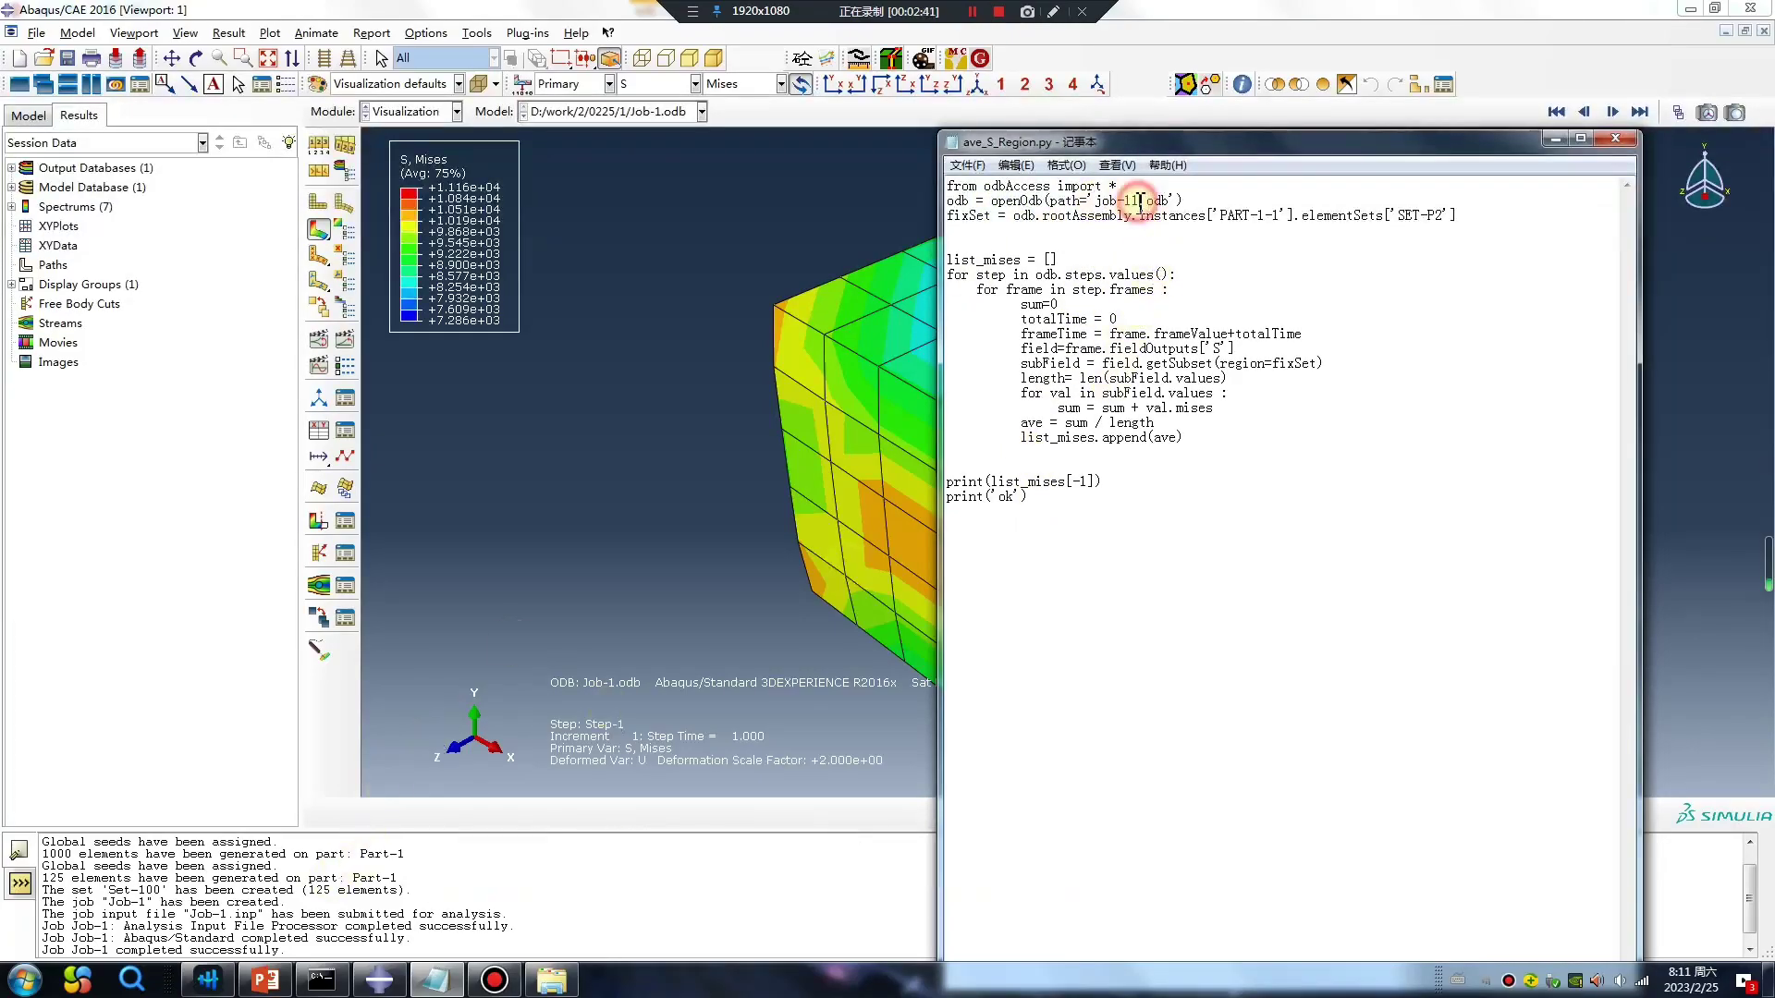
{"action": "key", "text": "BackSpace"}
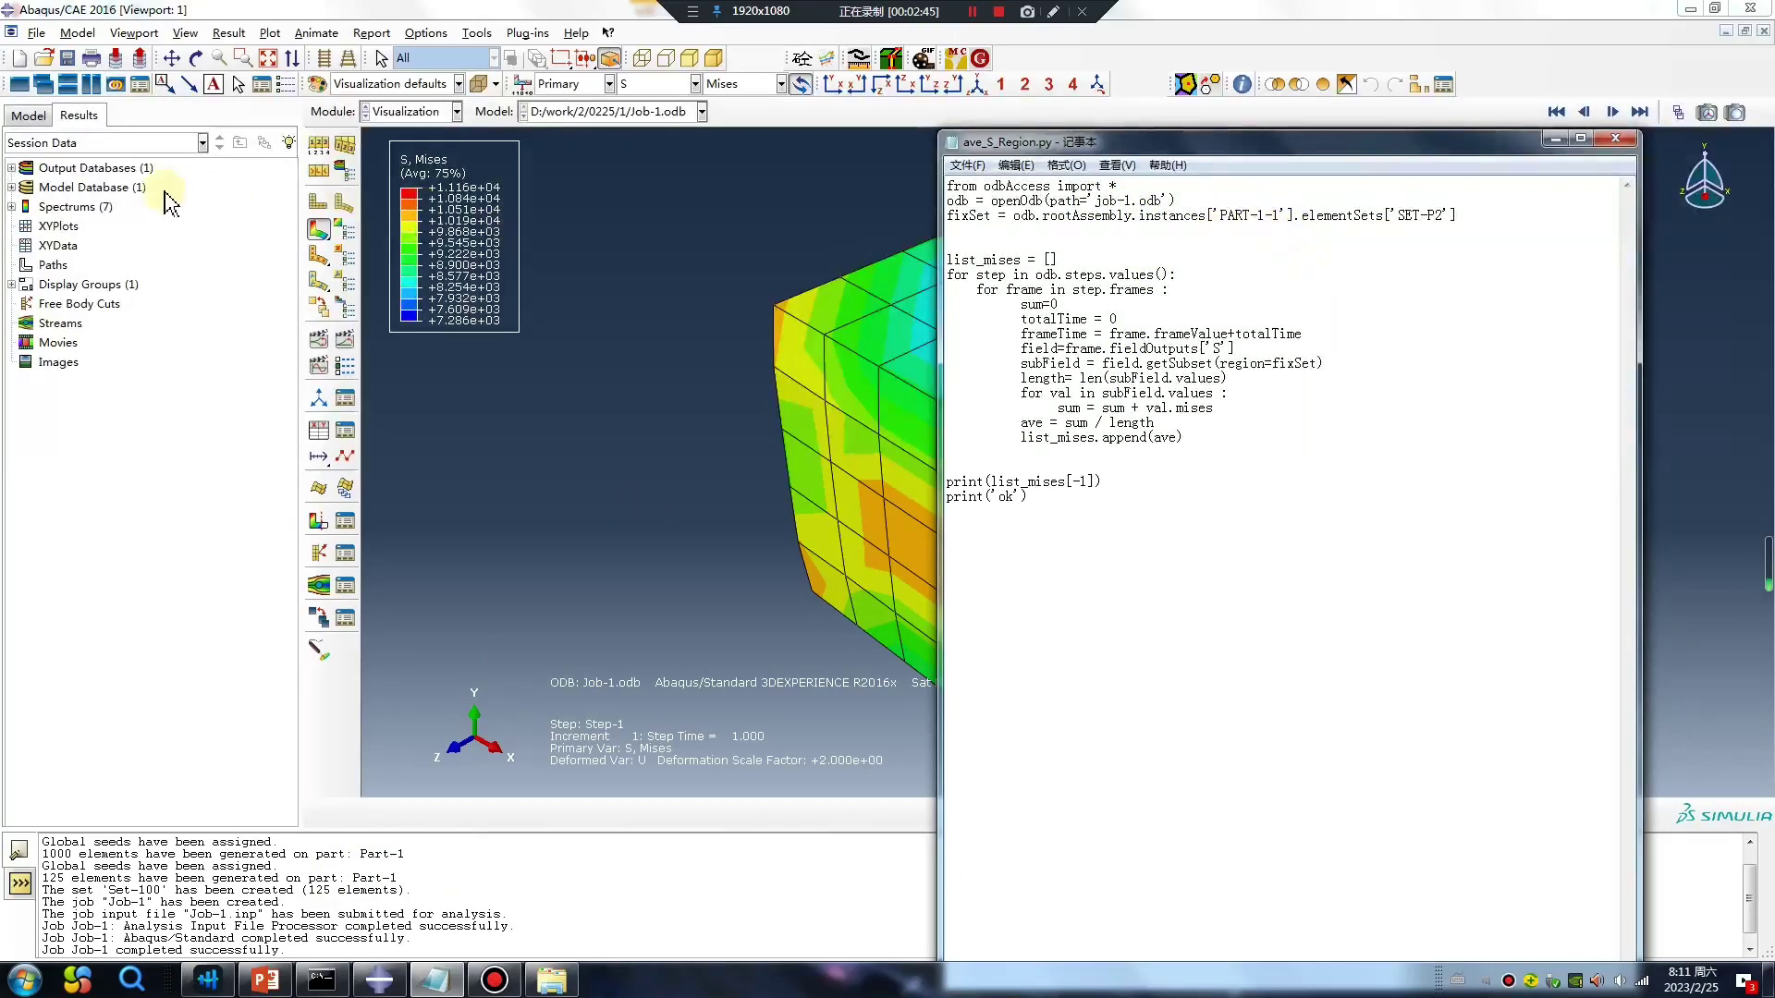
Check the assembly's instance and set names in the model tree, and change the script's element set name to SET-100.
{"action": "left_click", "coordinate": [28, 115]}
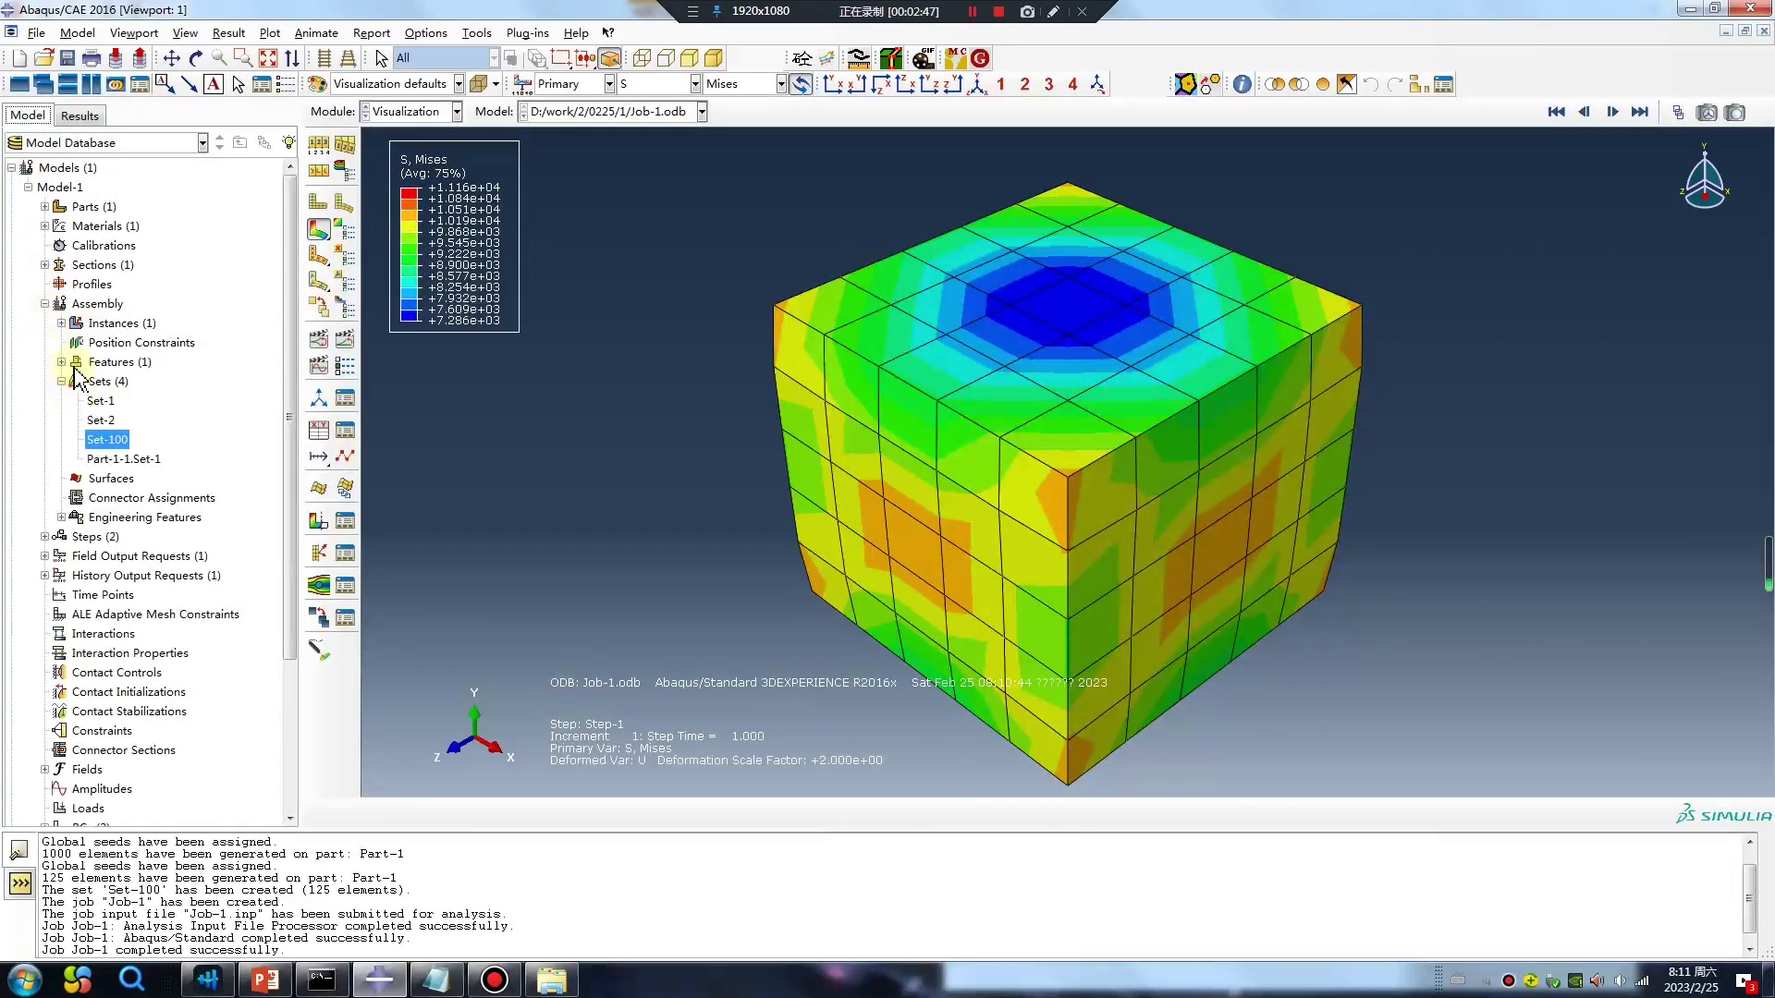
{"action": "left_click", "coordinate": [61, 323]}
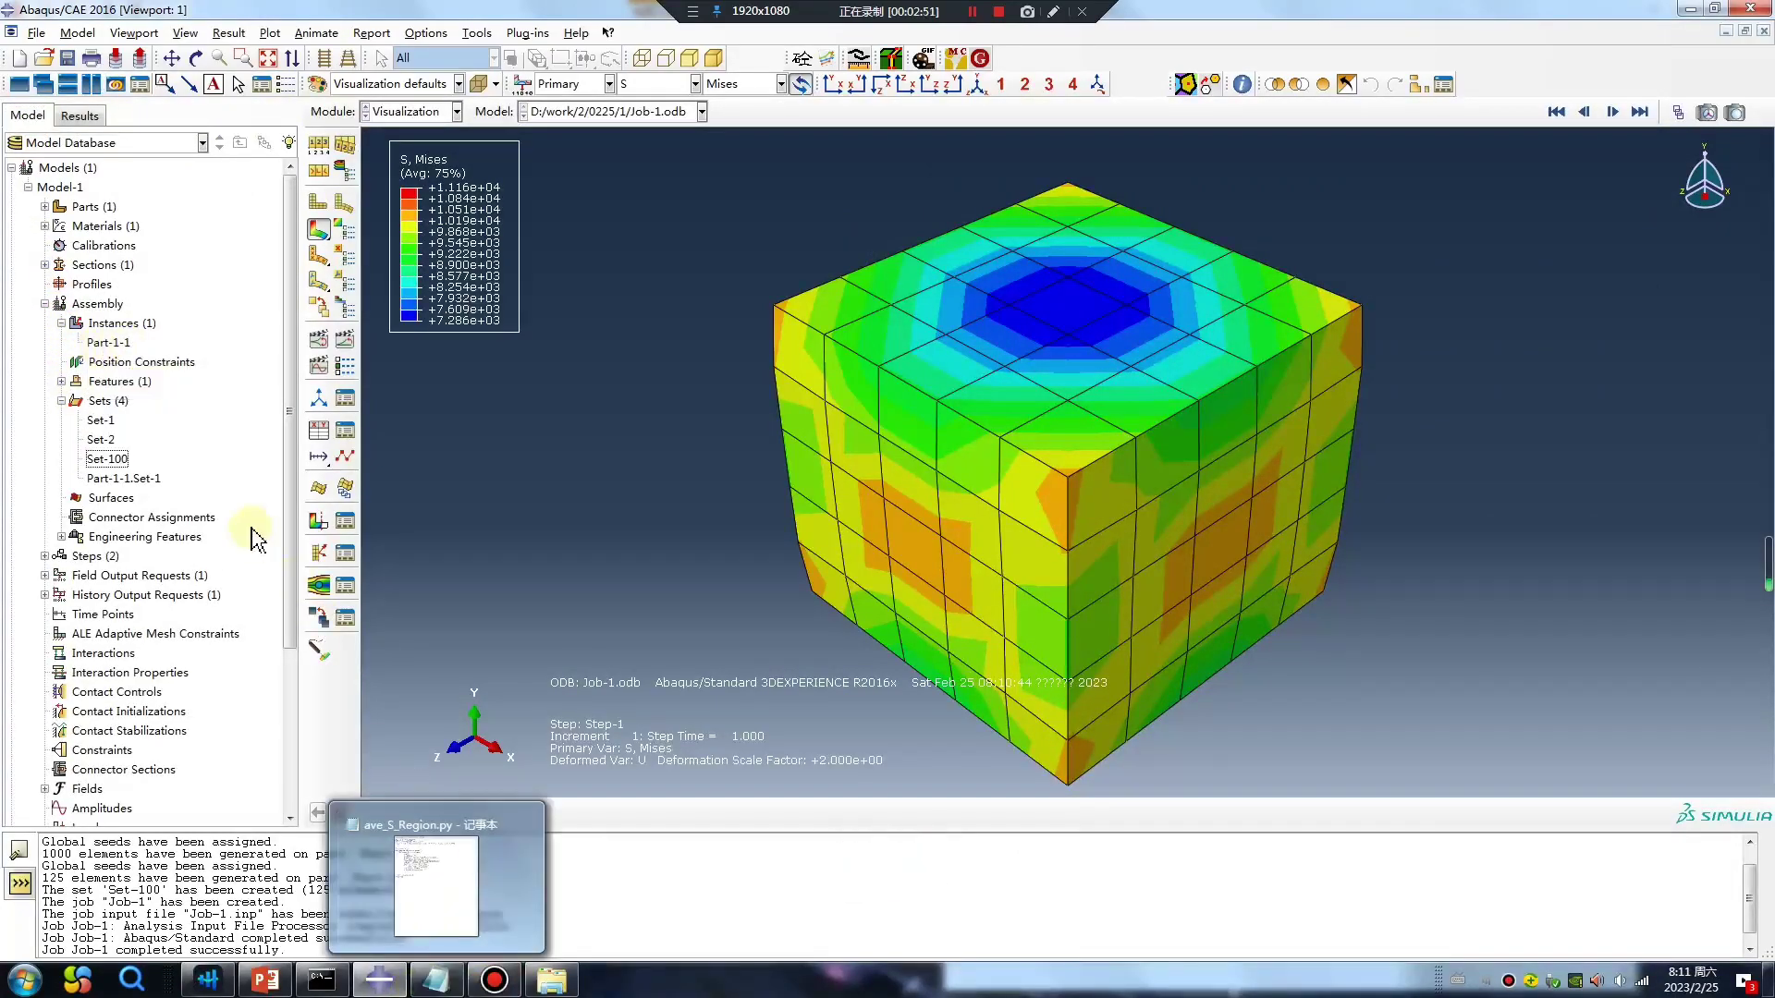
{"action": "left_click", "coordinate": [113, 460]}
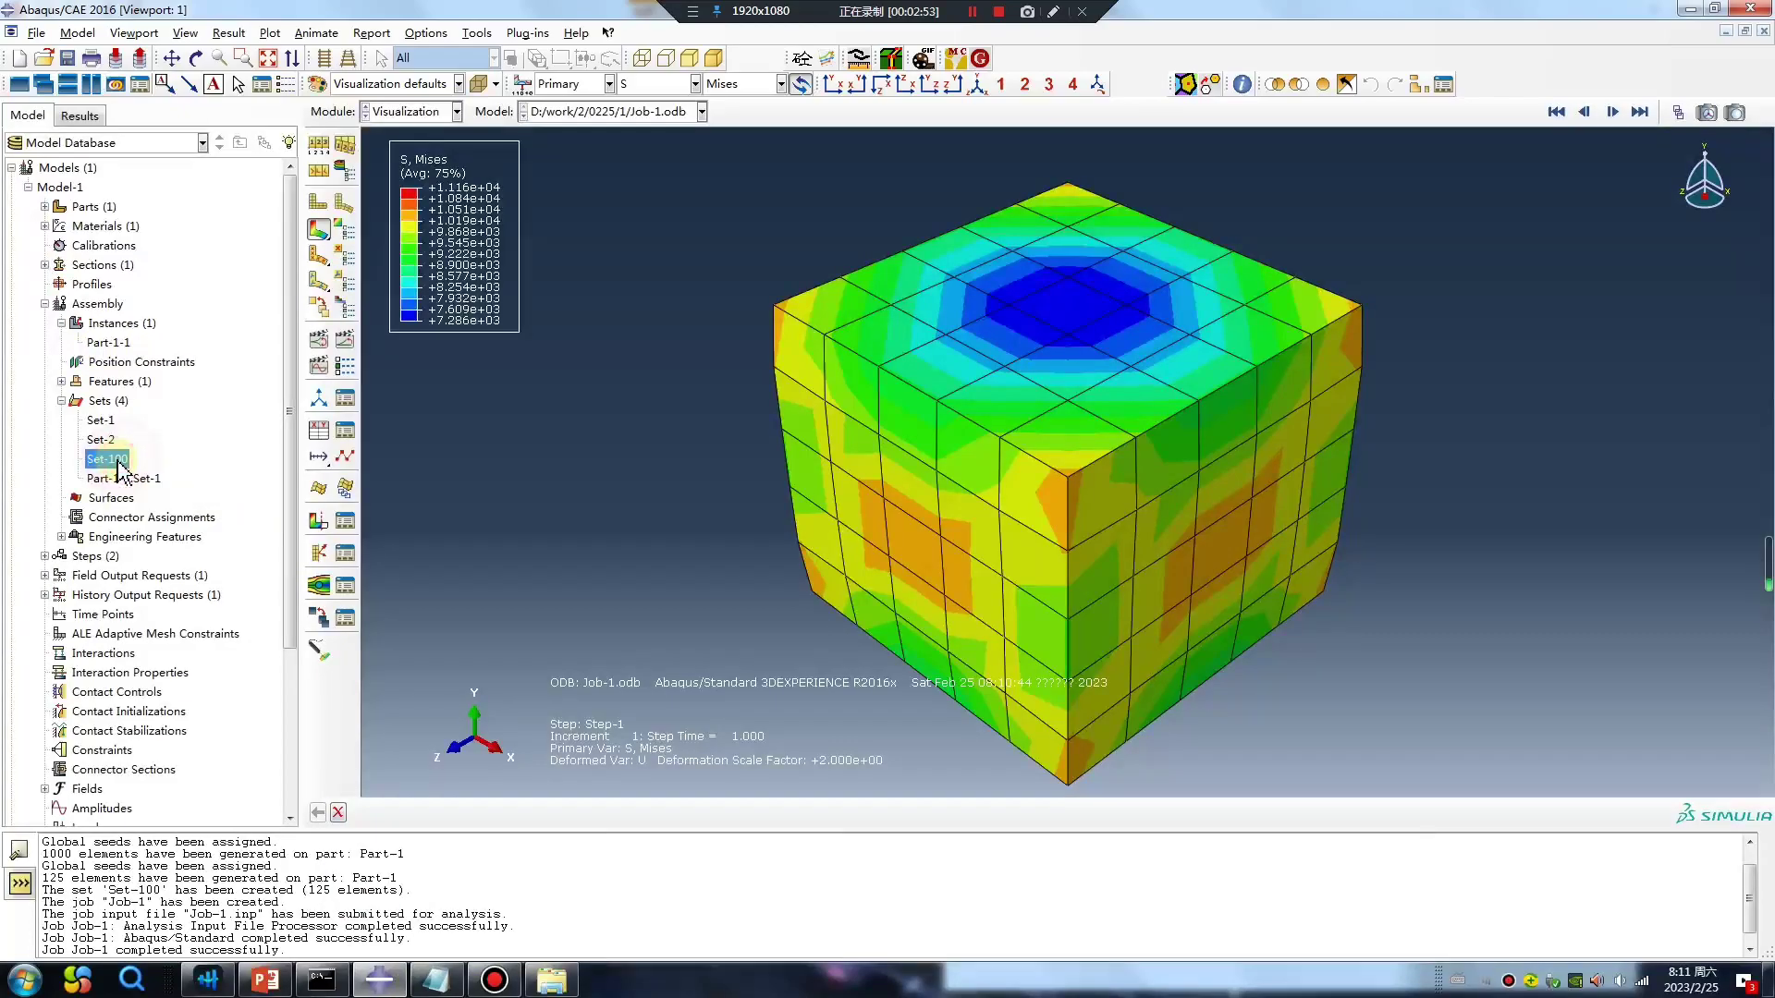
{"action": "left_click", "coordinate": [453, 985]}
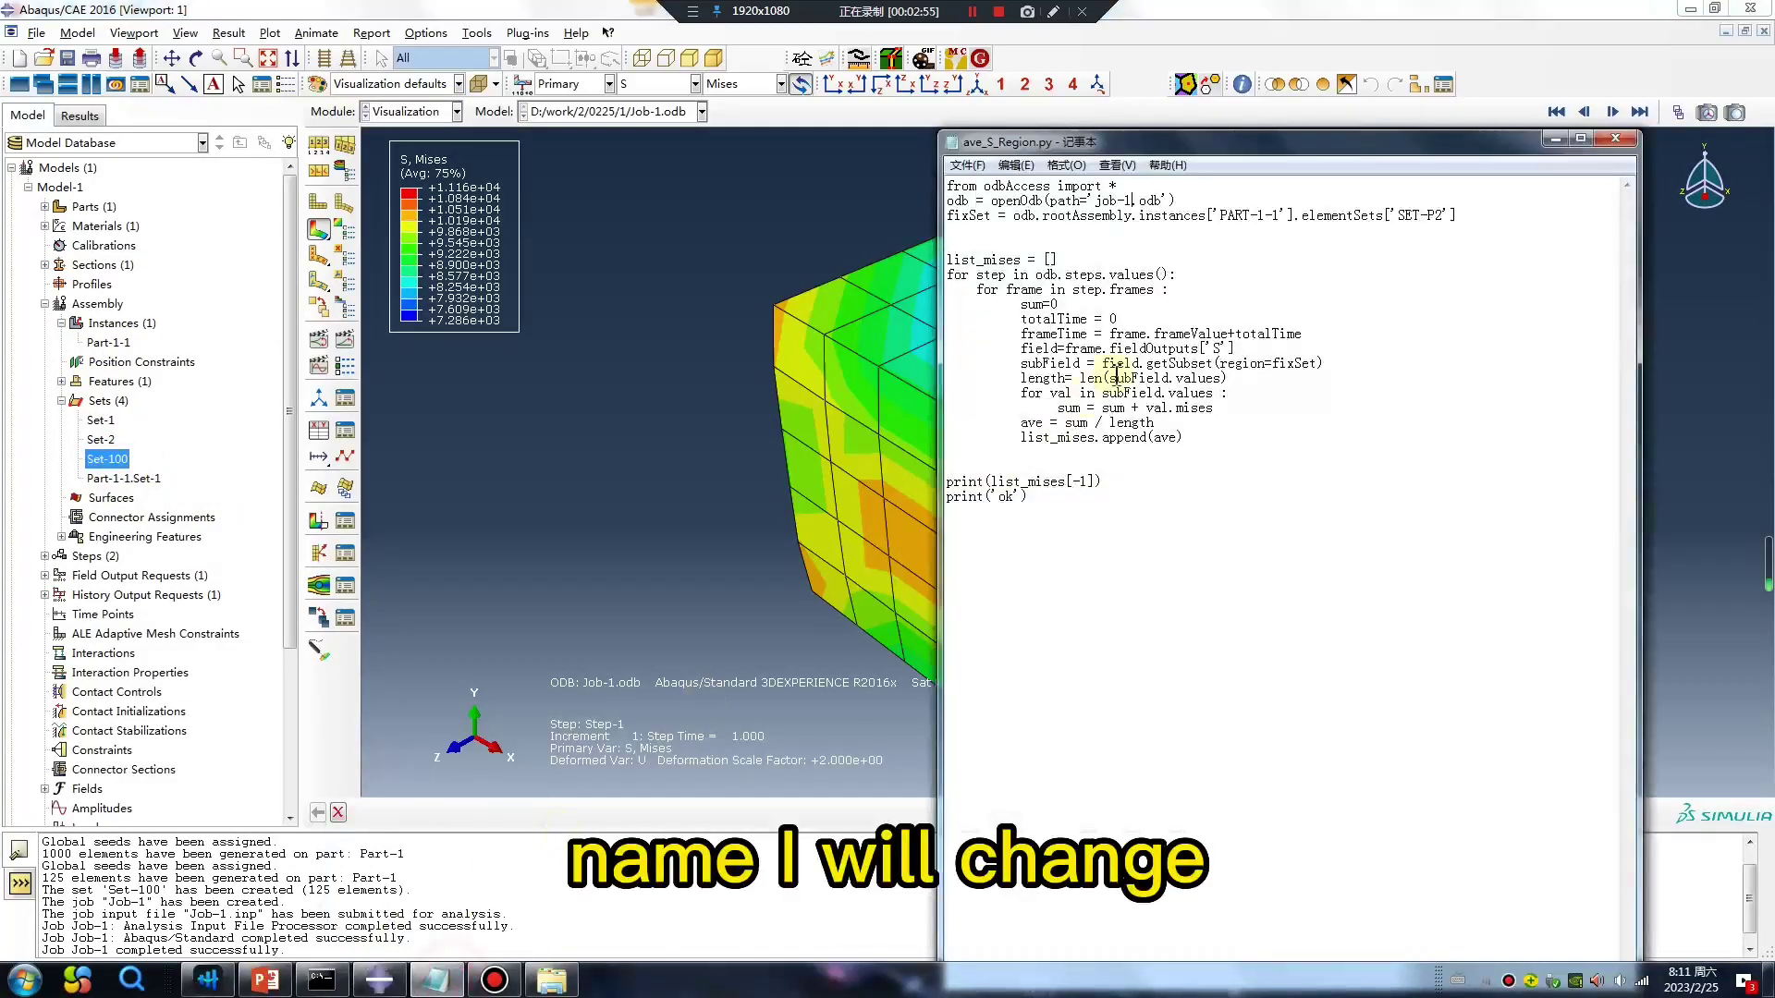
{"action": "left_click", "coordinate": [1440, 216]}
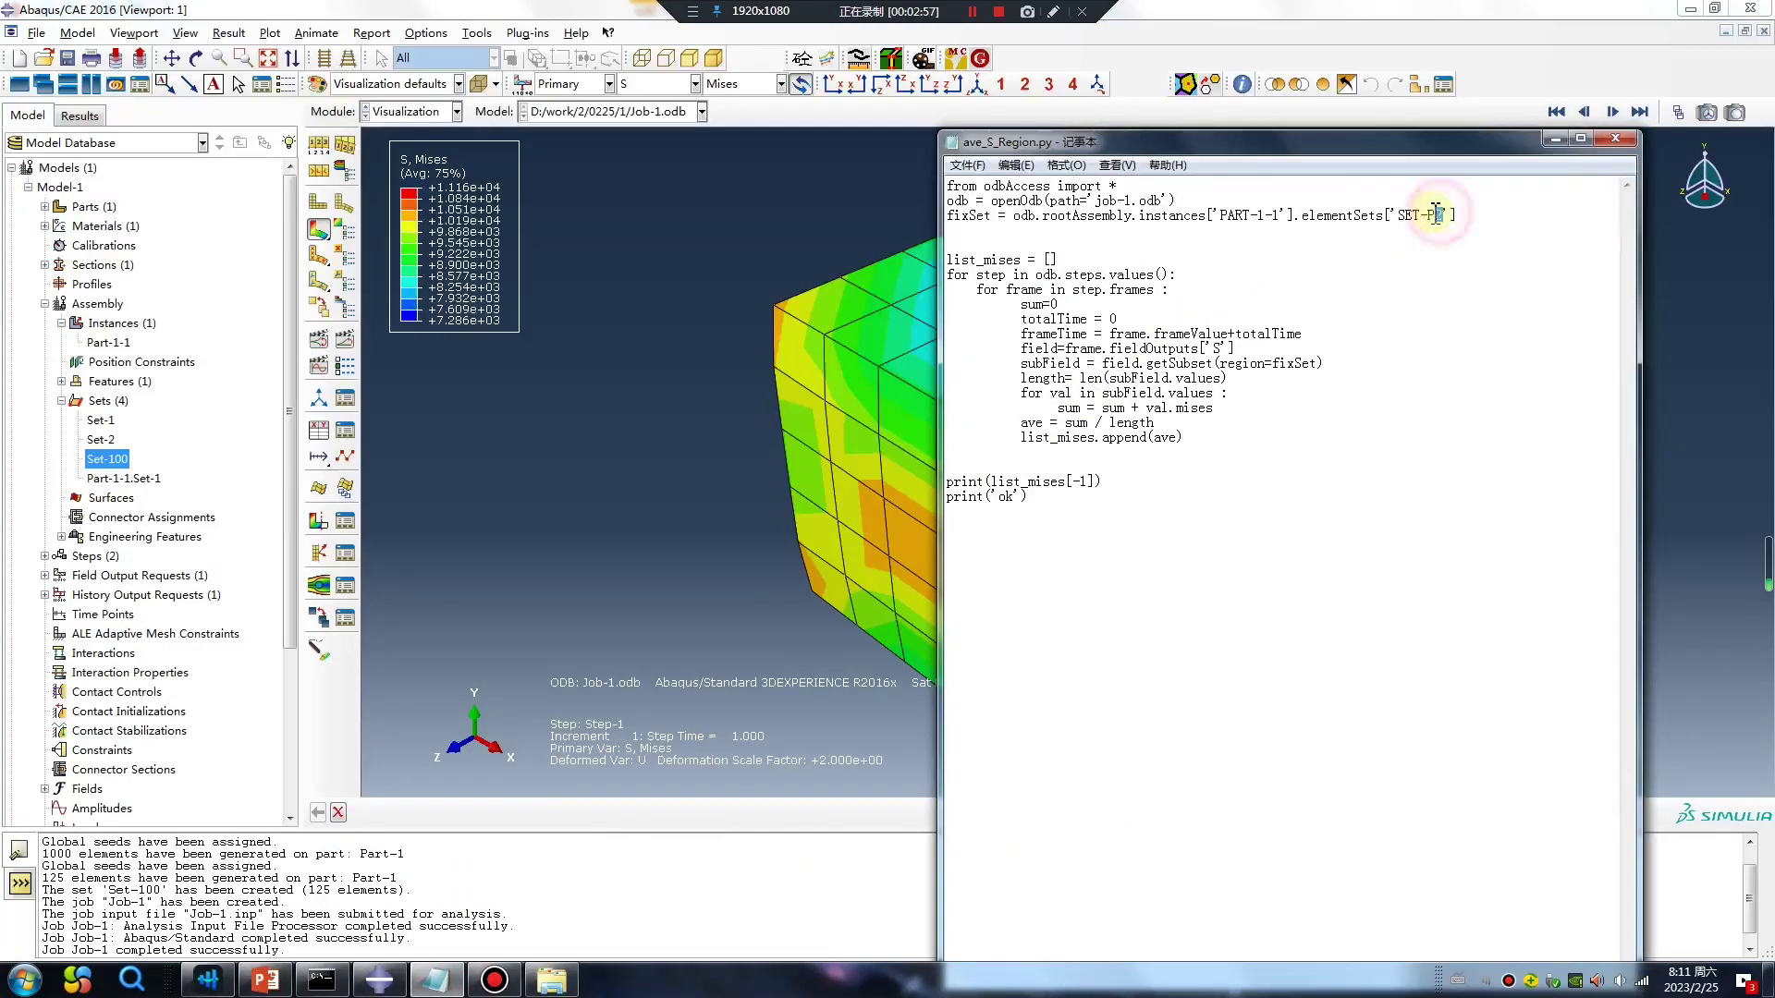
{"action": "double_click", "coordinate": [1433, 214]}
{"action": "type", "text": "100"}
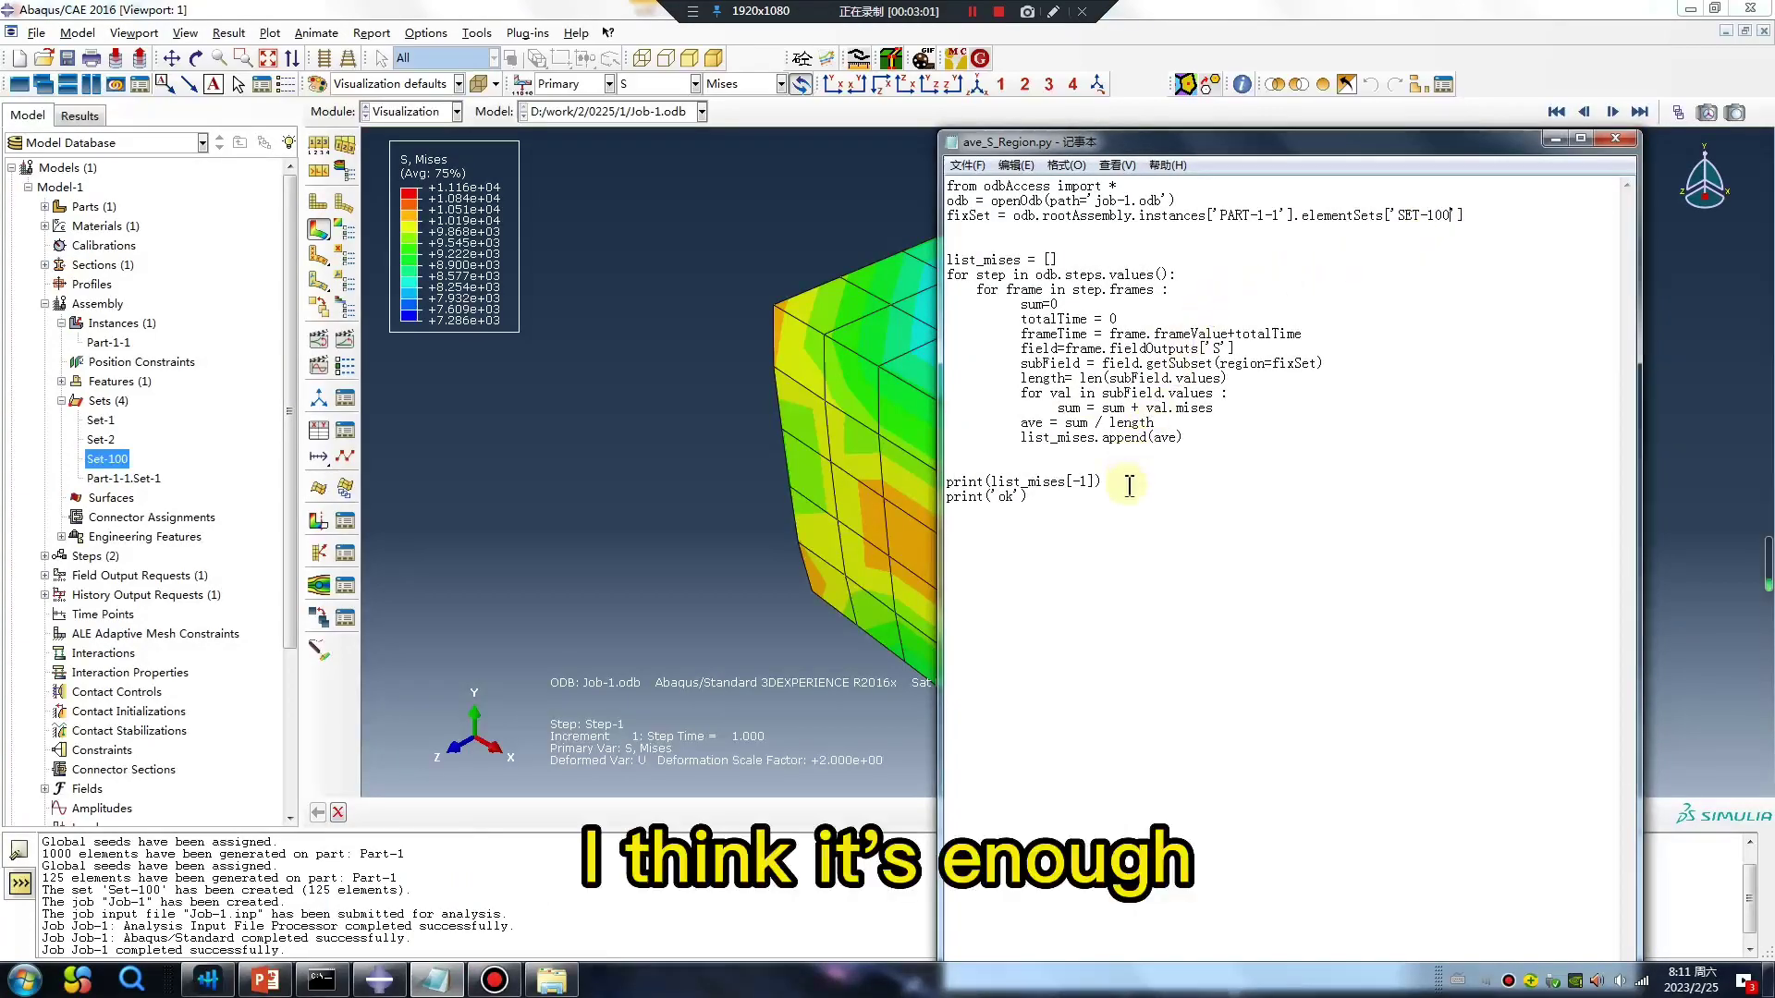
Copy the whole ave_S_Region.py script and try to run it in the Abaqus/CAE Python command line.
{"action": "left_click_drag", "start_coordinate": [1030, 500], "coordinate": [917, 186]}
{"action": "key", "text": "ctrl+c"}
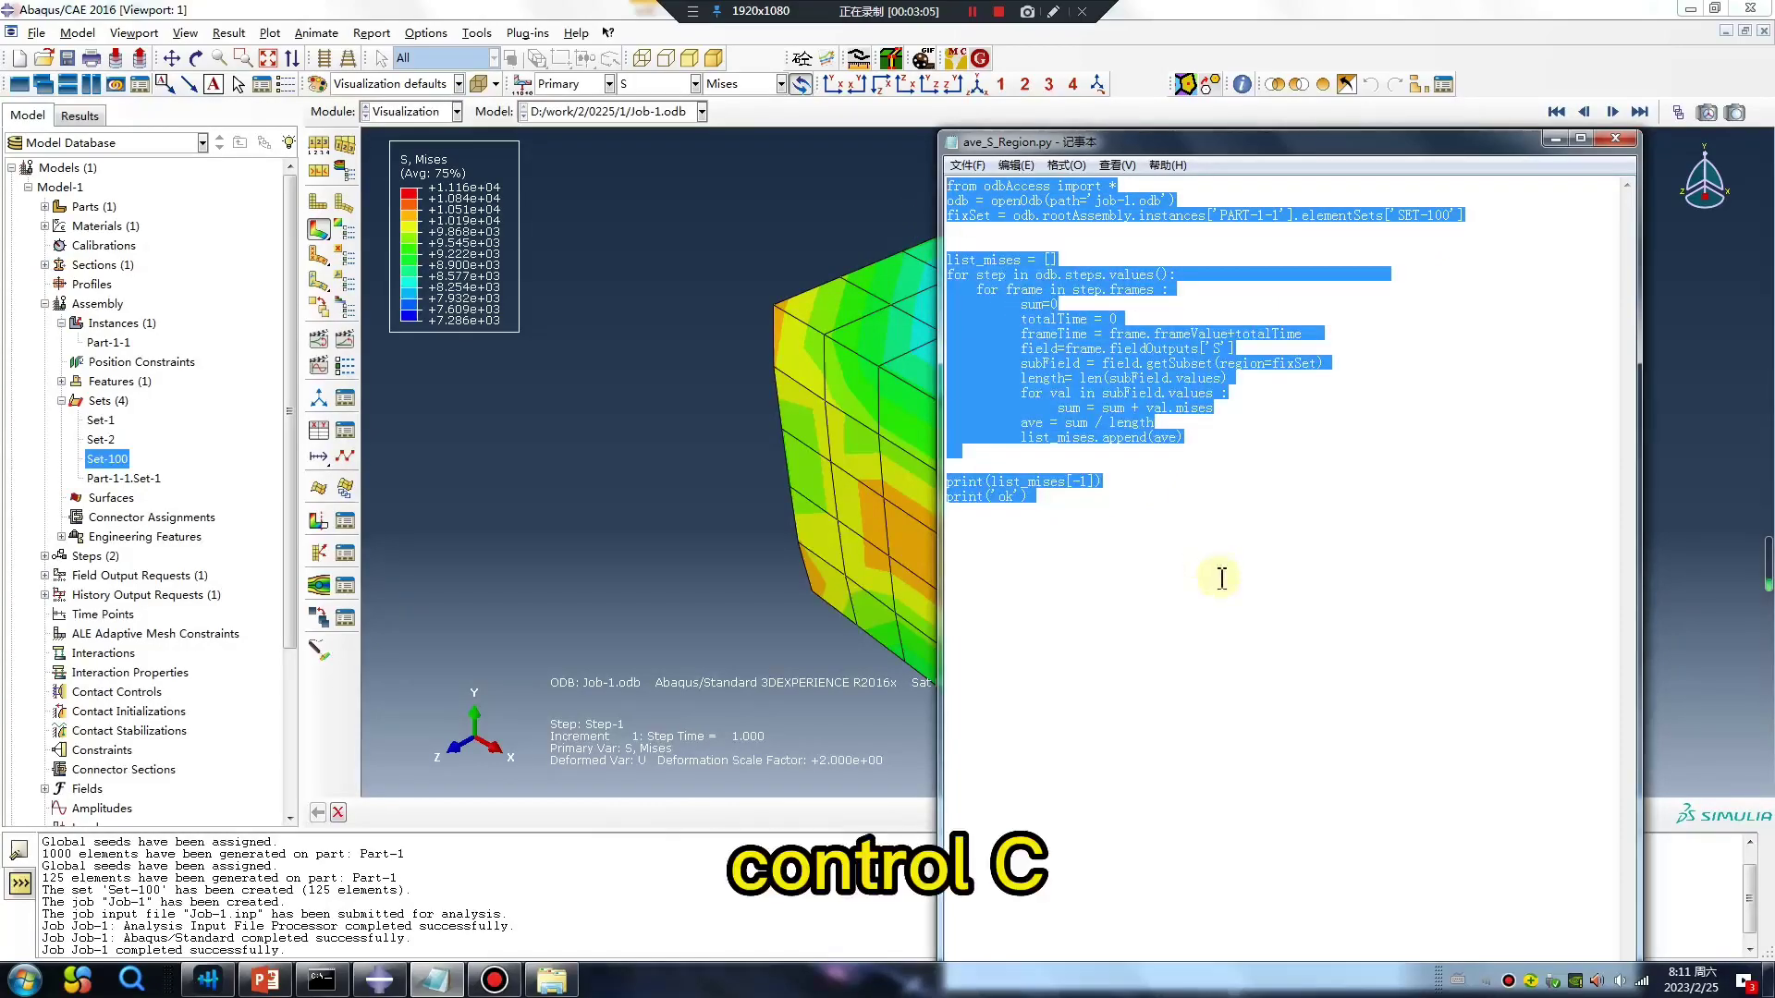
{"action": "left_click", "coordinate": [20, 883]}
{"action": "left_click", "coordinate": [94, 851]}
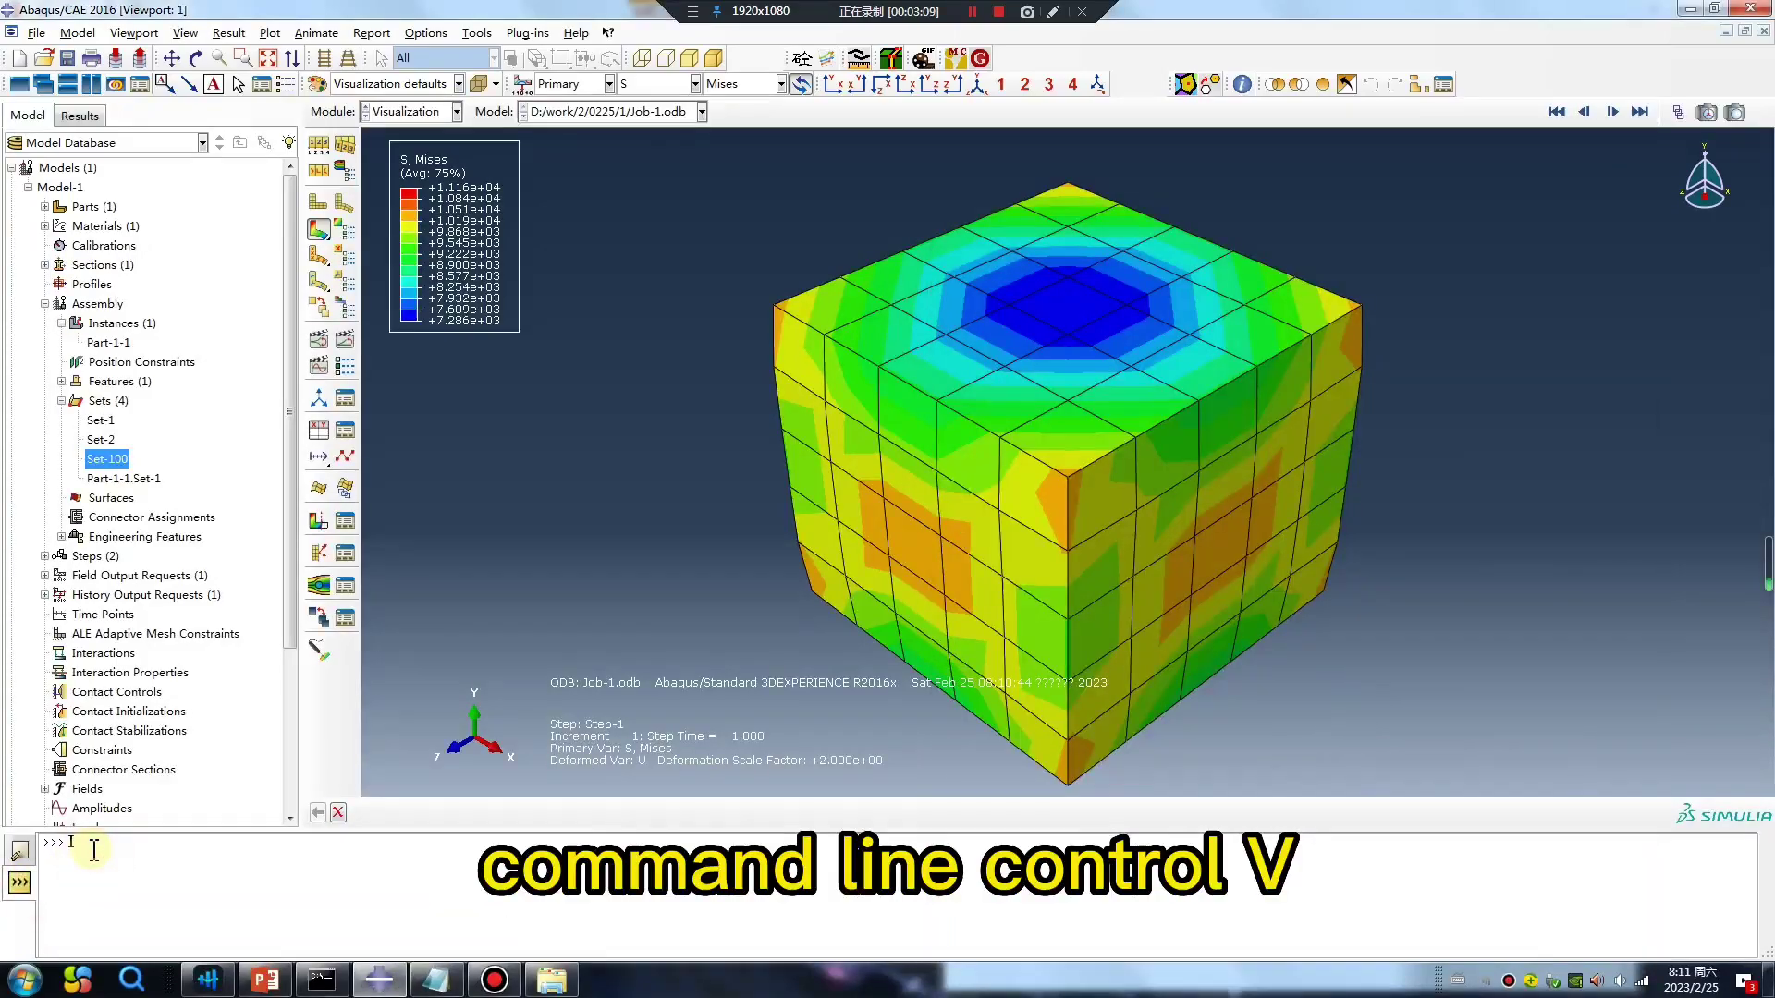
{"action": "key", "text": "ctrl+v"}
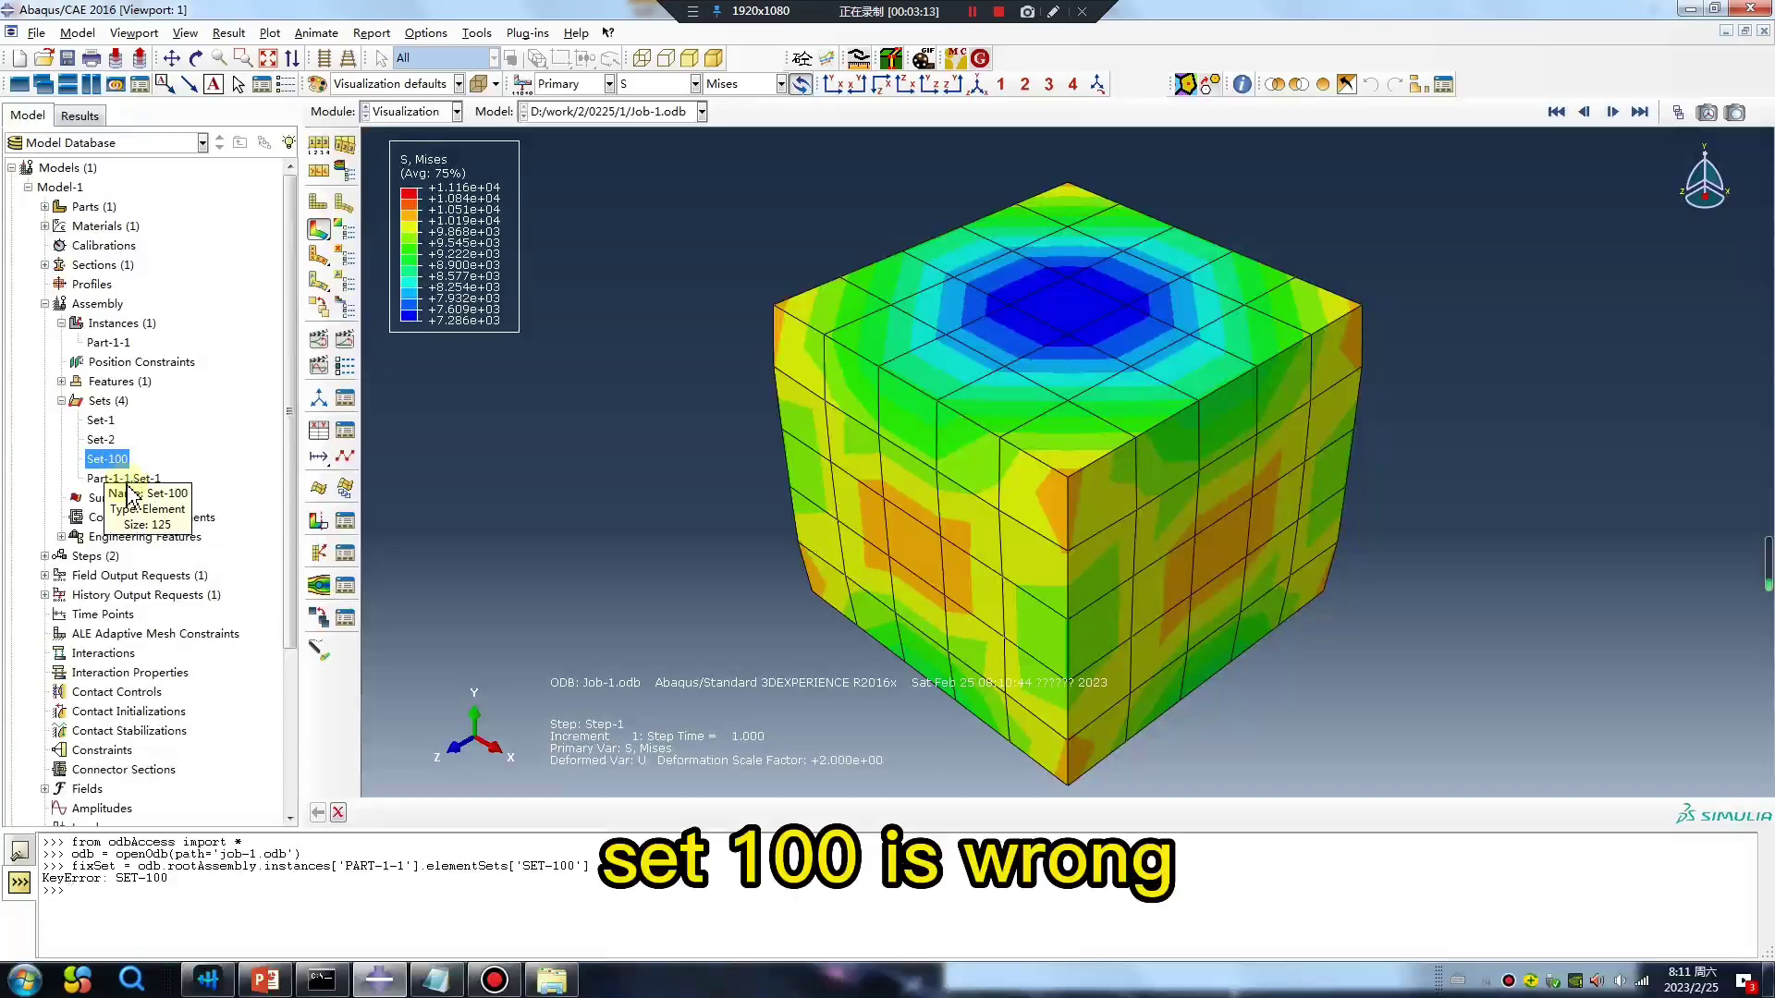
Return to the script in Notepad and change its element set name to Set-100.
{"action": "mouse_move", "coordinate": [447, 985]}
{"action": "left_click", "coordinate": [455, 901]}
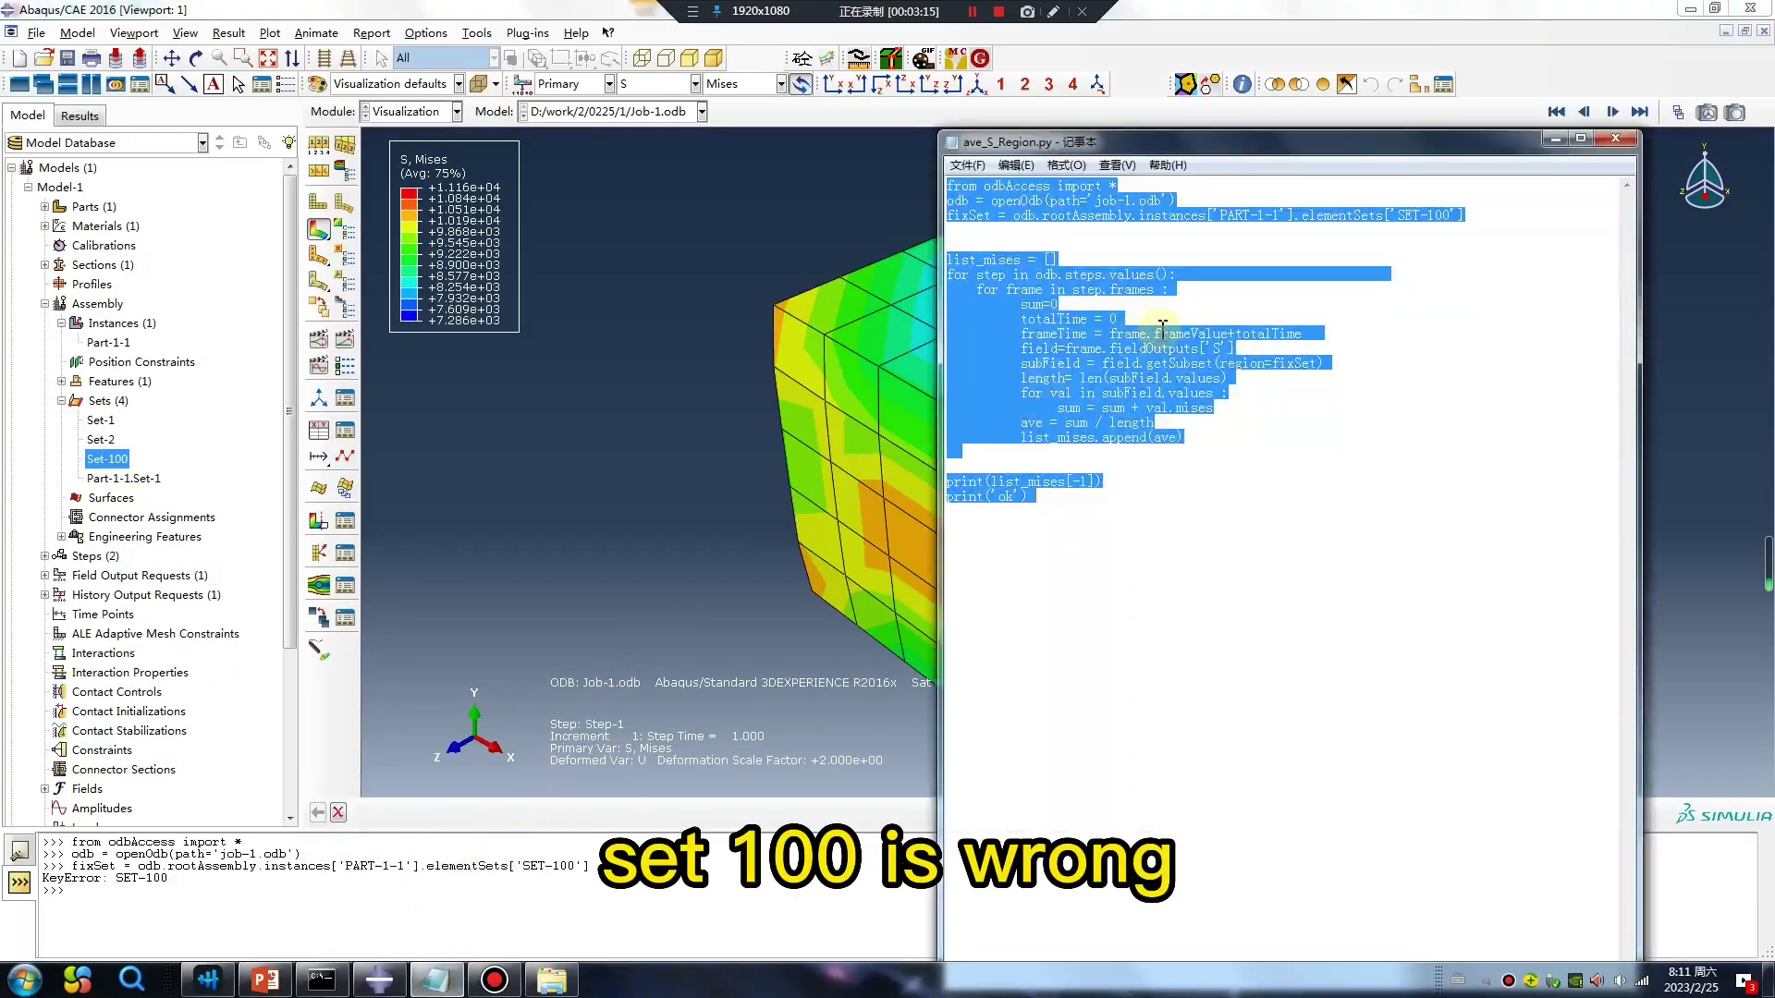
{"action": "left_click", "coordinate": [1422, 227]}
{"action": "left_click_drag", "start_coordinate": [1422, 227], "coordinate": [1408, 215]}
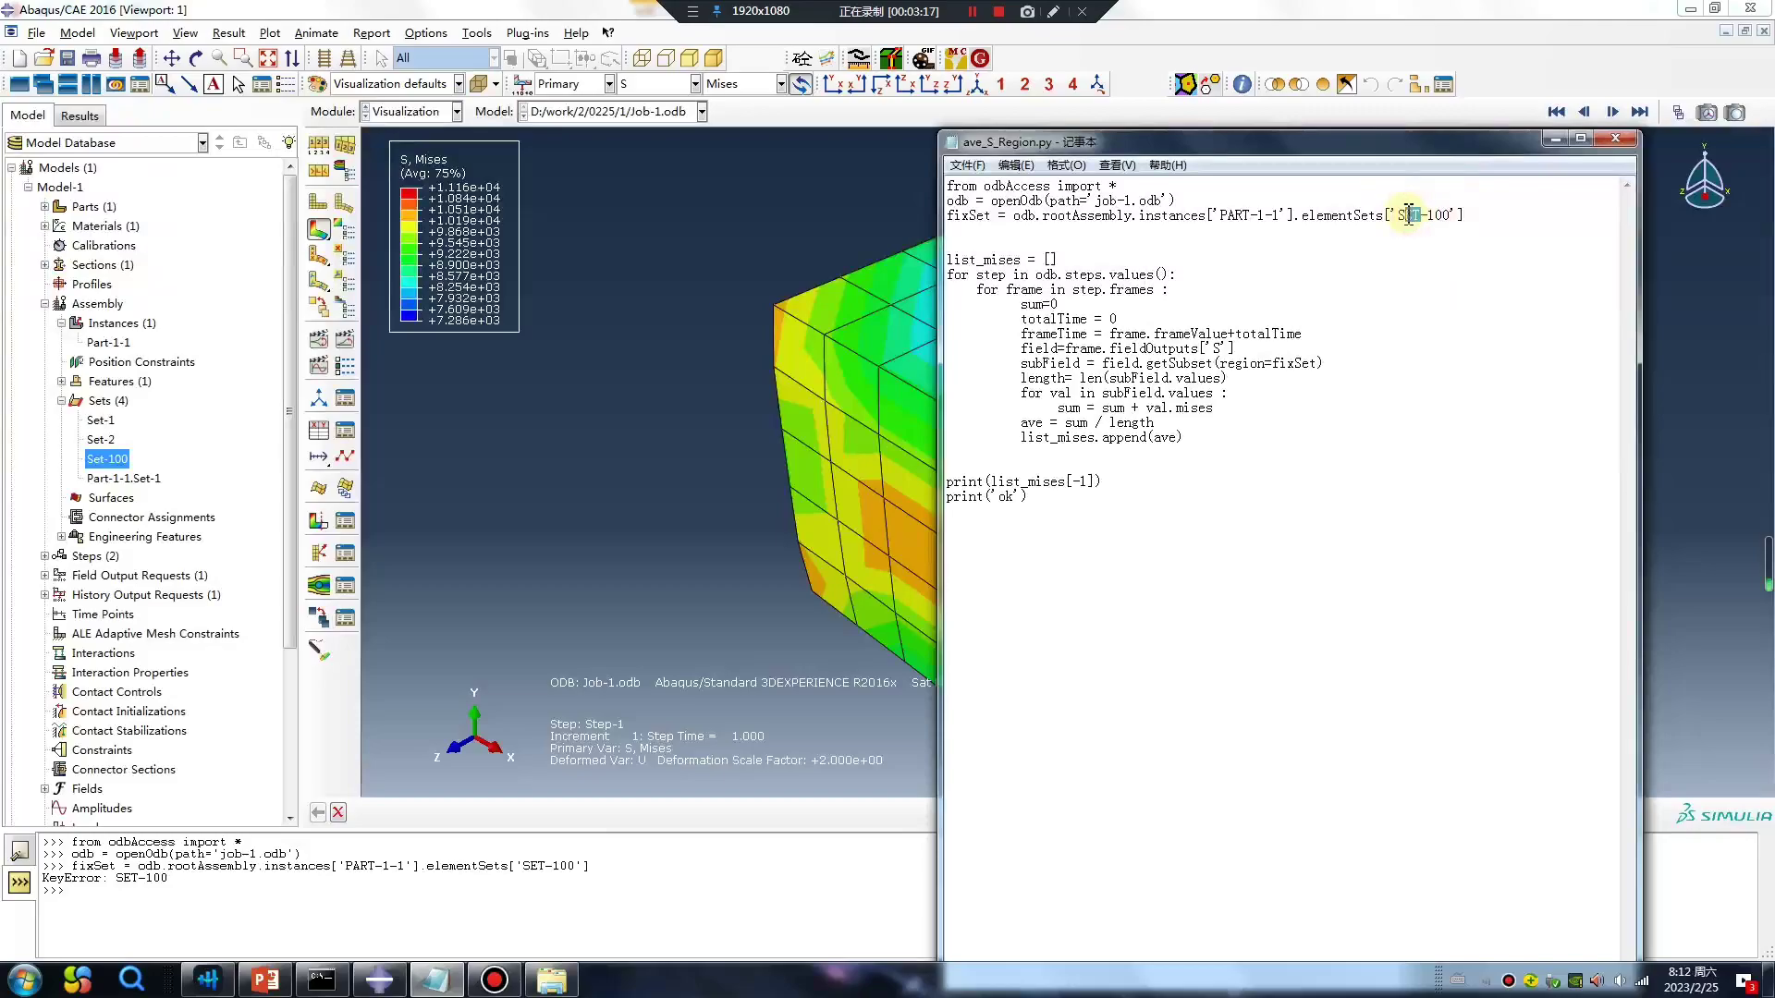
{"action": "type", "text": "et"}
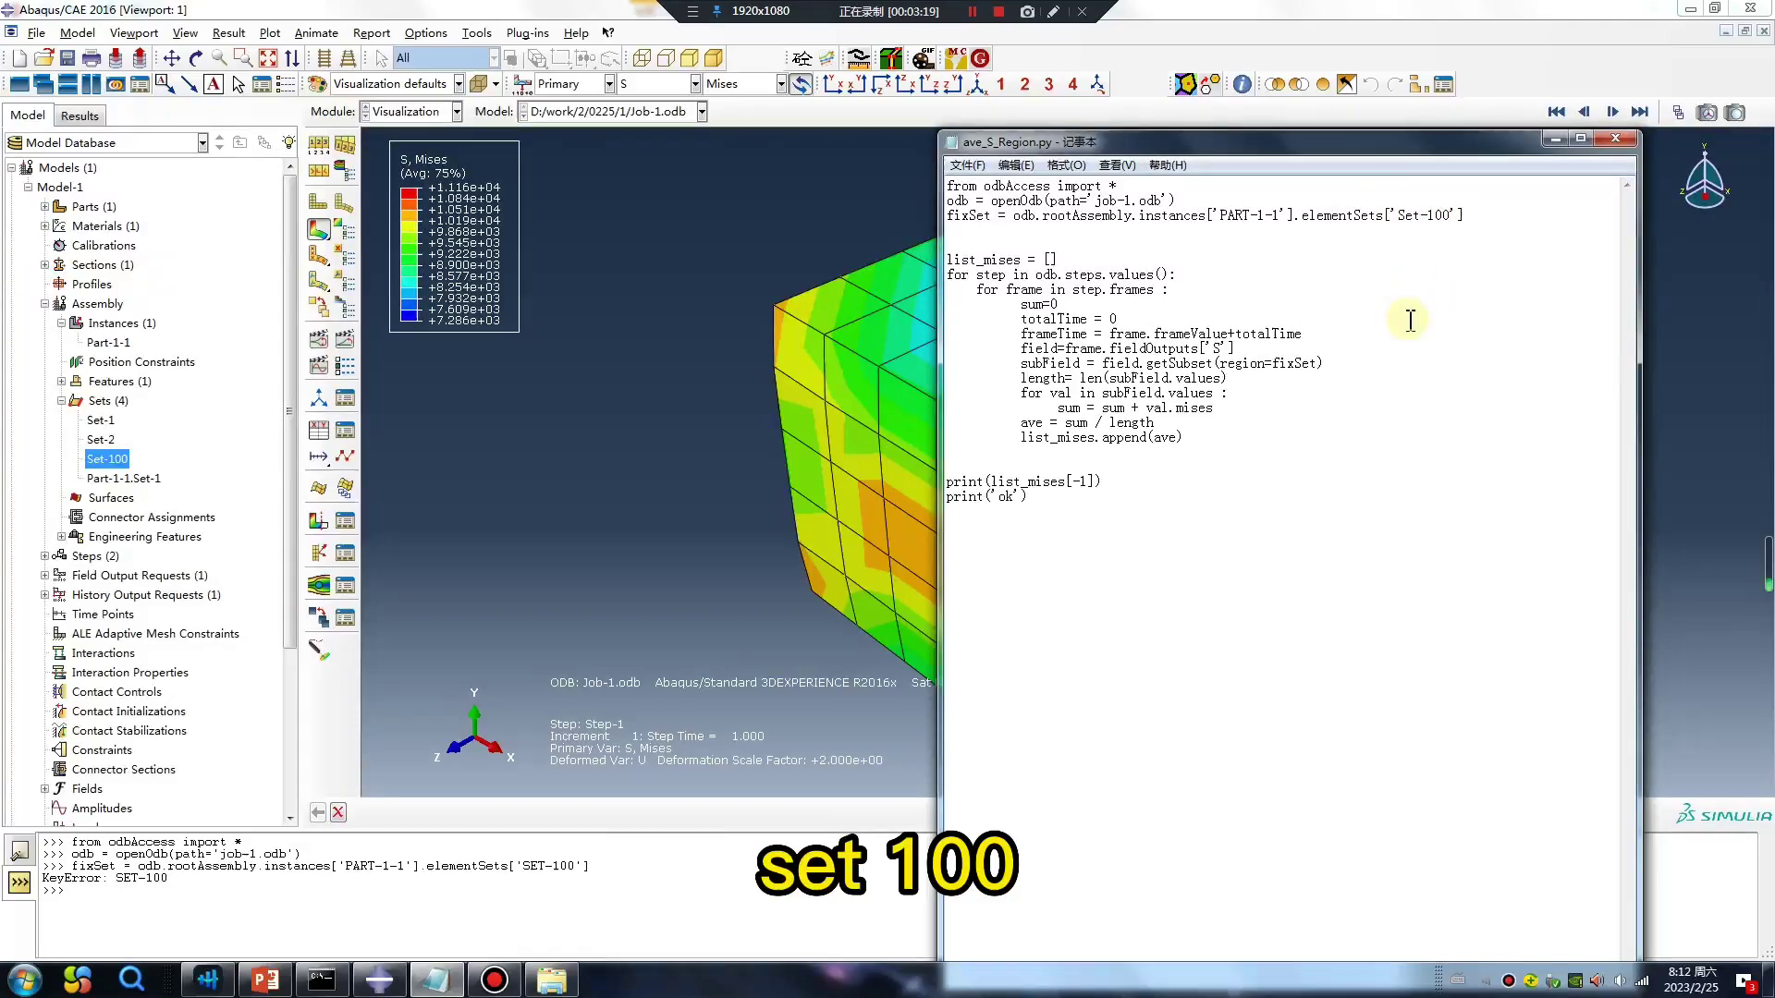
Copy the edited script with Set-100 and try running it in the Abaqus/CAE command line again.
{"action": "left_click_drag", "start_coordinate": [1045, 497], "coordinate": [944, 183]}
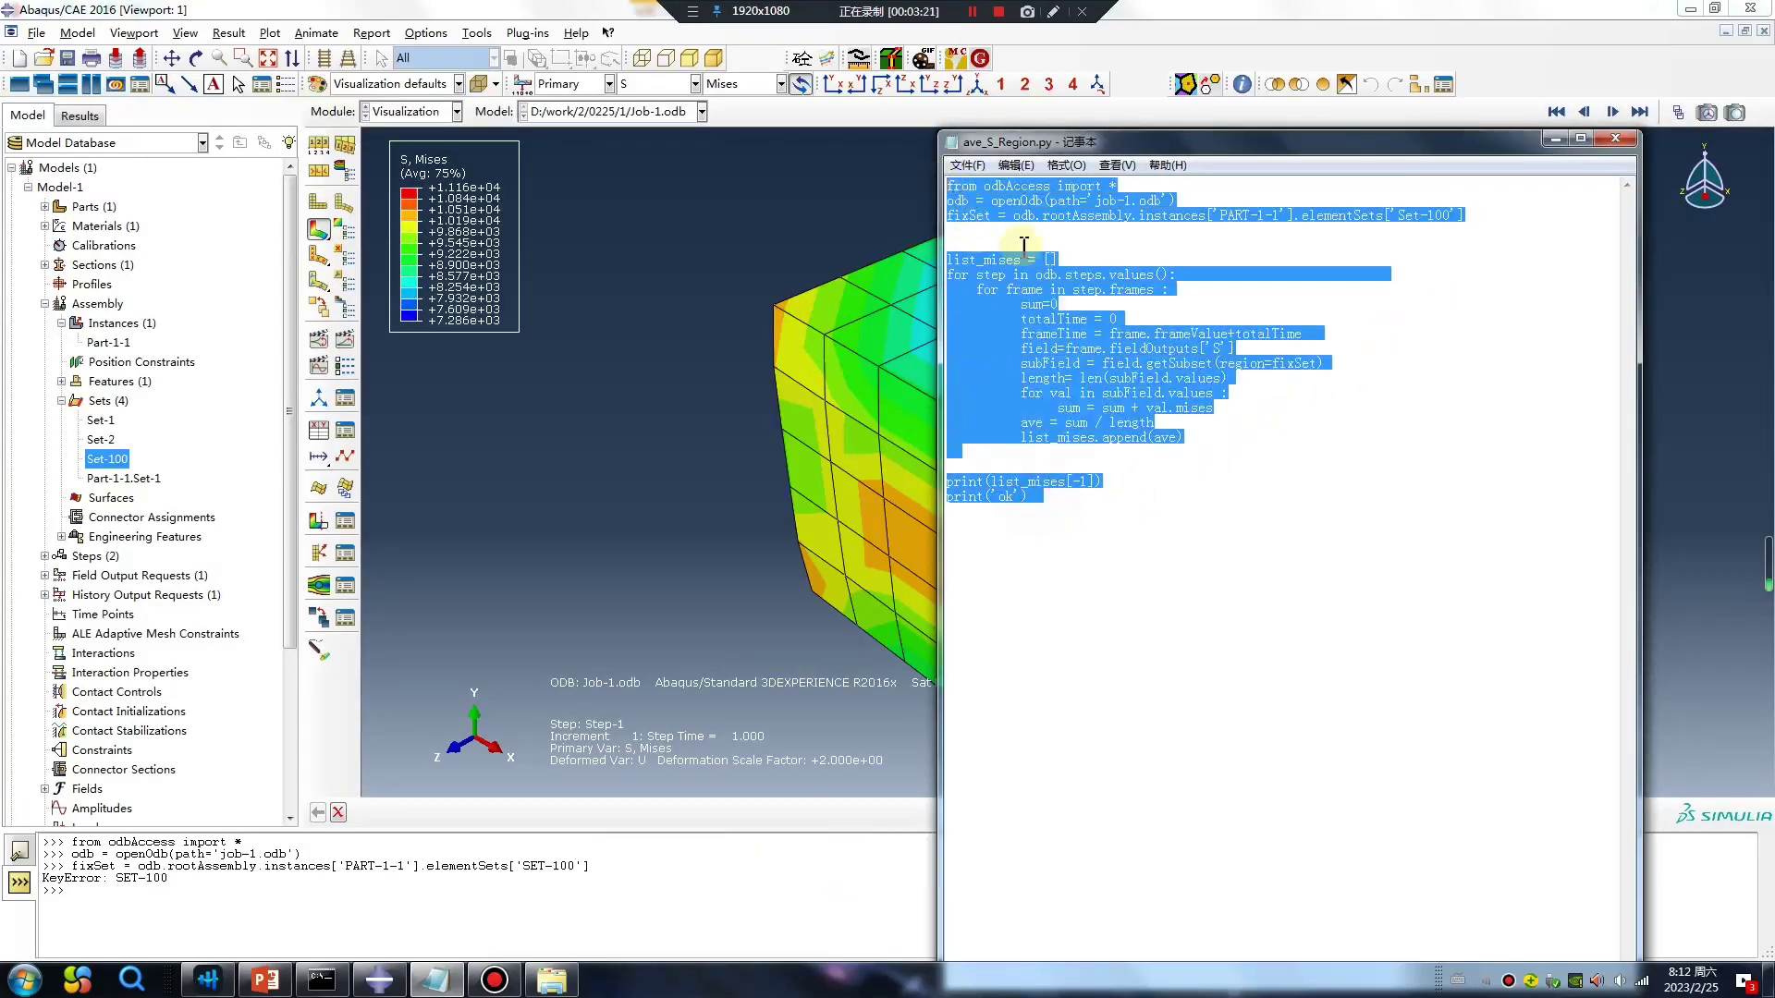
{"action": "key", "text": "ctrl+c"}
{"action": "left_click", "coordinate": [94, 901]}
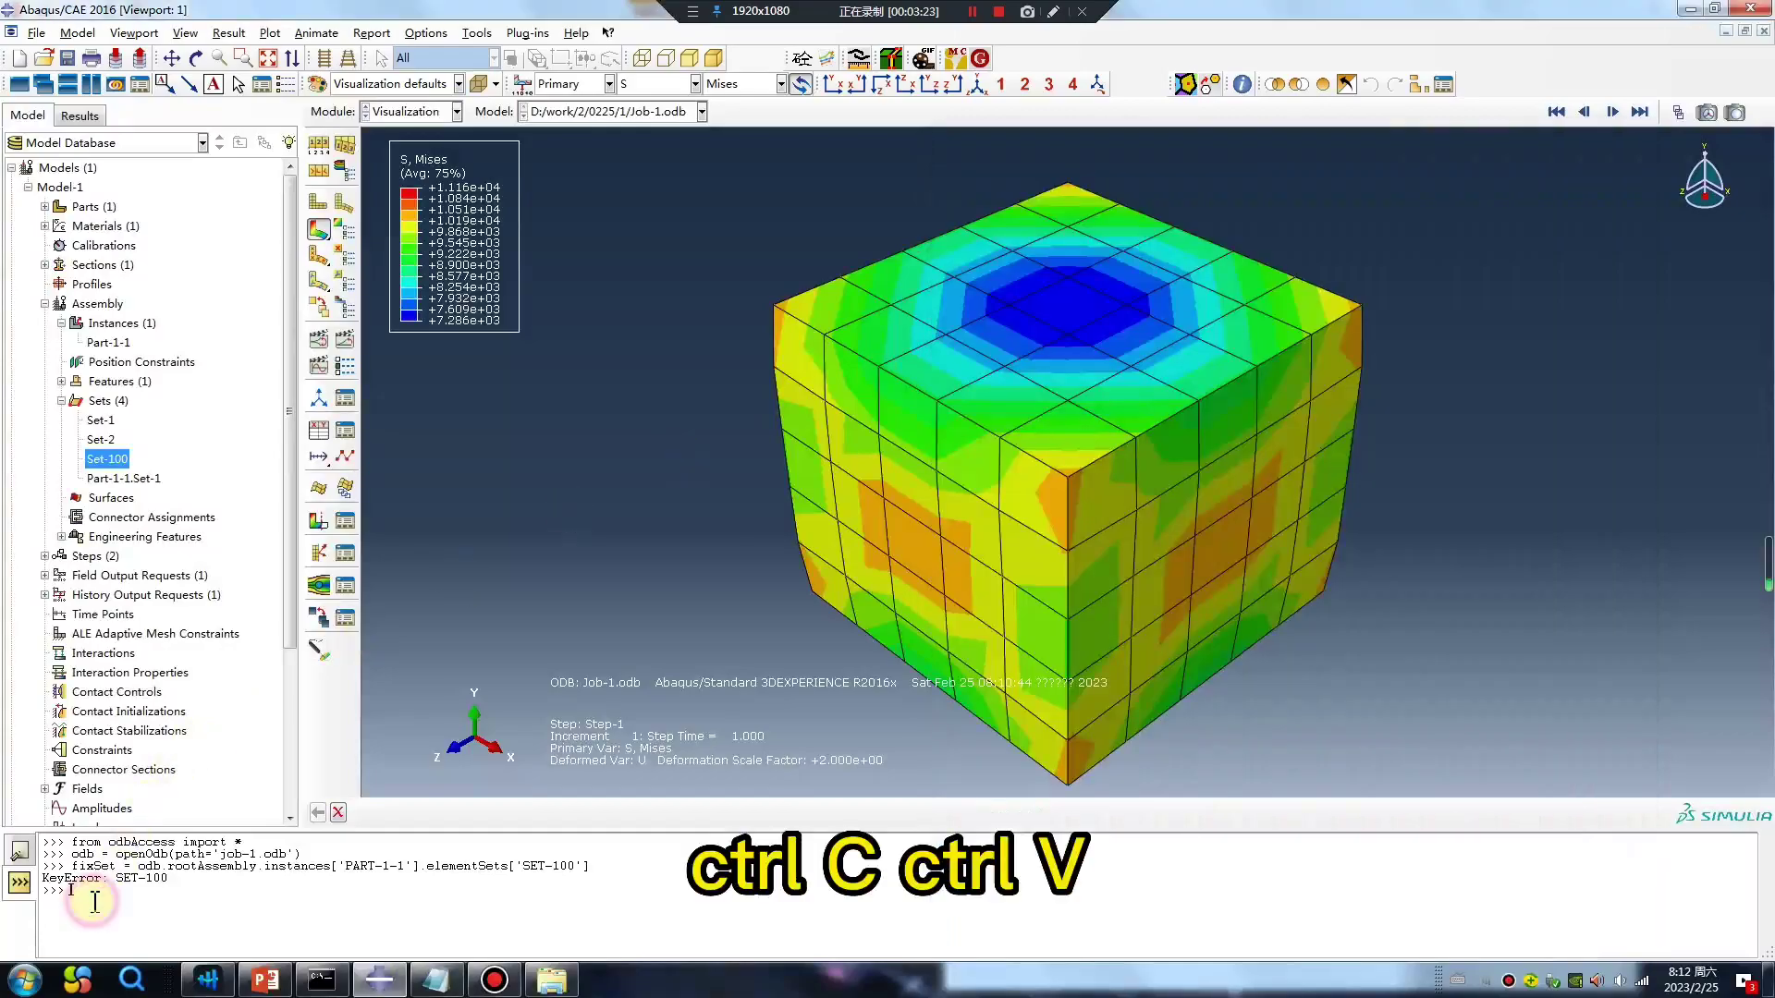
{"action": "key", "text": "ctrl+v"}
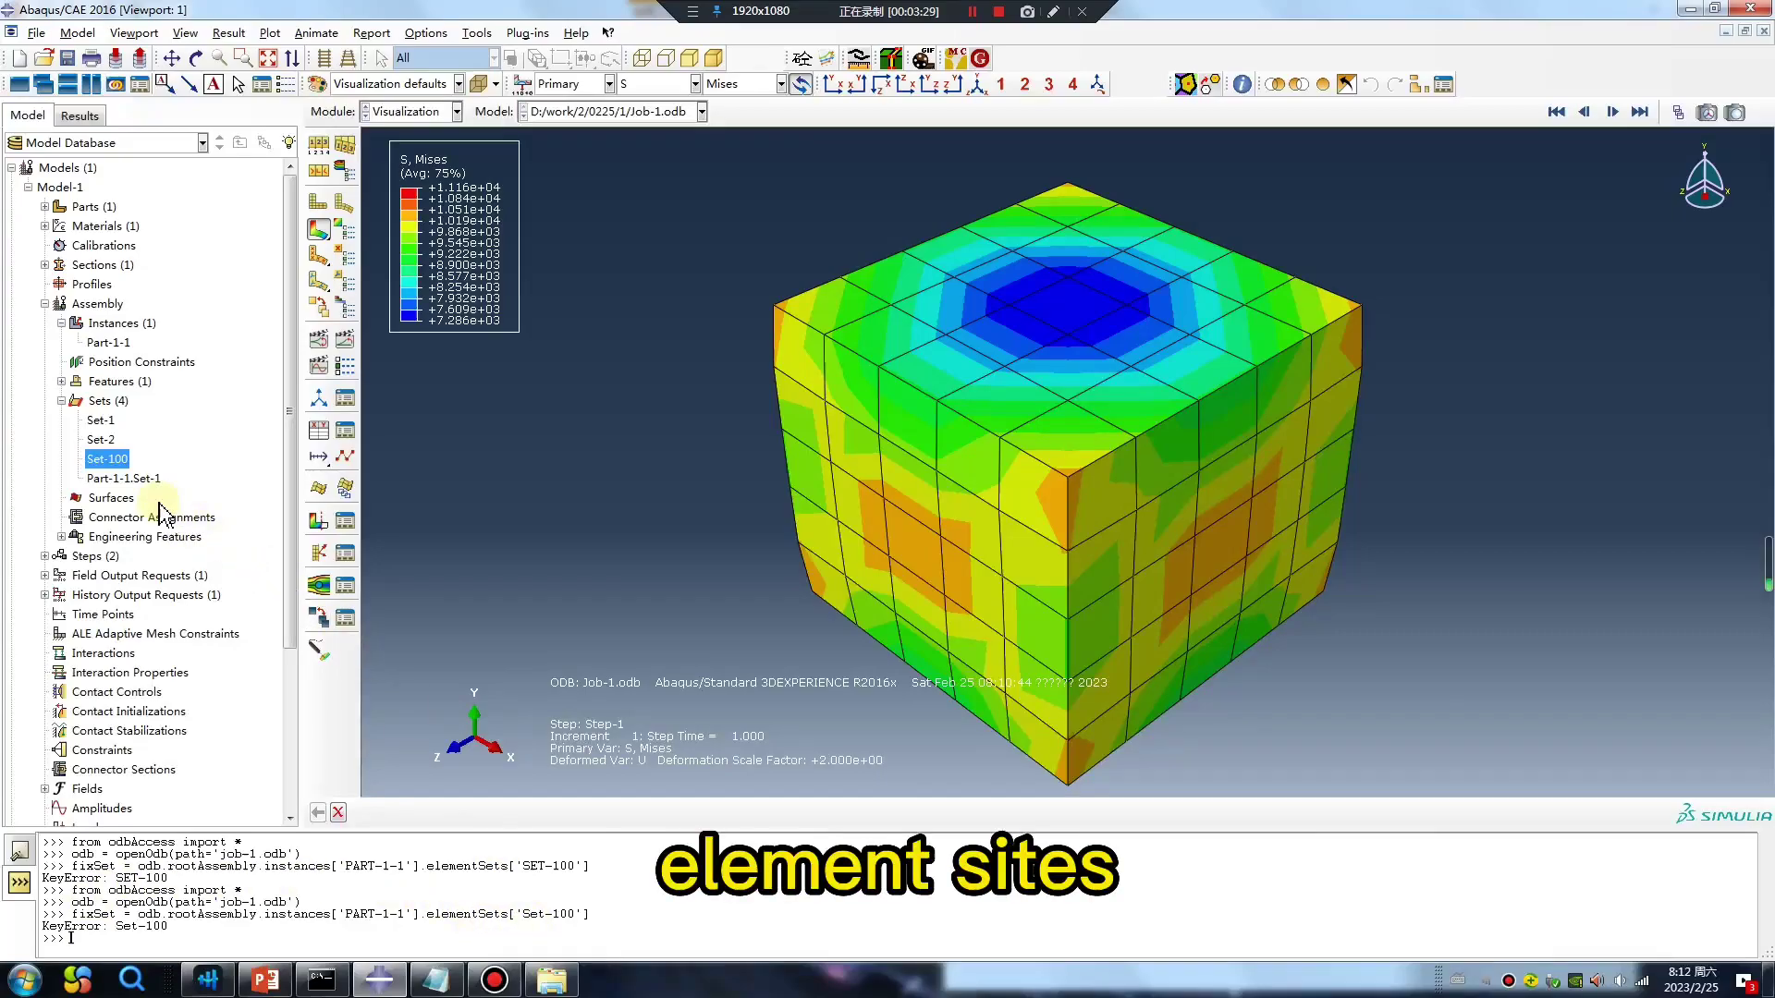
Check the assembly sets in the model tree and highlight element set SET-100 in the viewport through Create Display Group.
{"action": "left_click", "coordinate": [139, 479]}
{"action": "left_click", "coordinate": [109, 459]}
{"action": "left_click", "coordinate": [102, 440]}
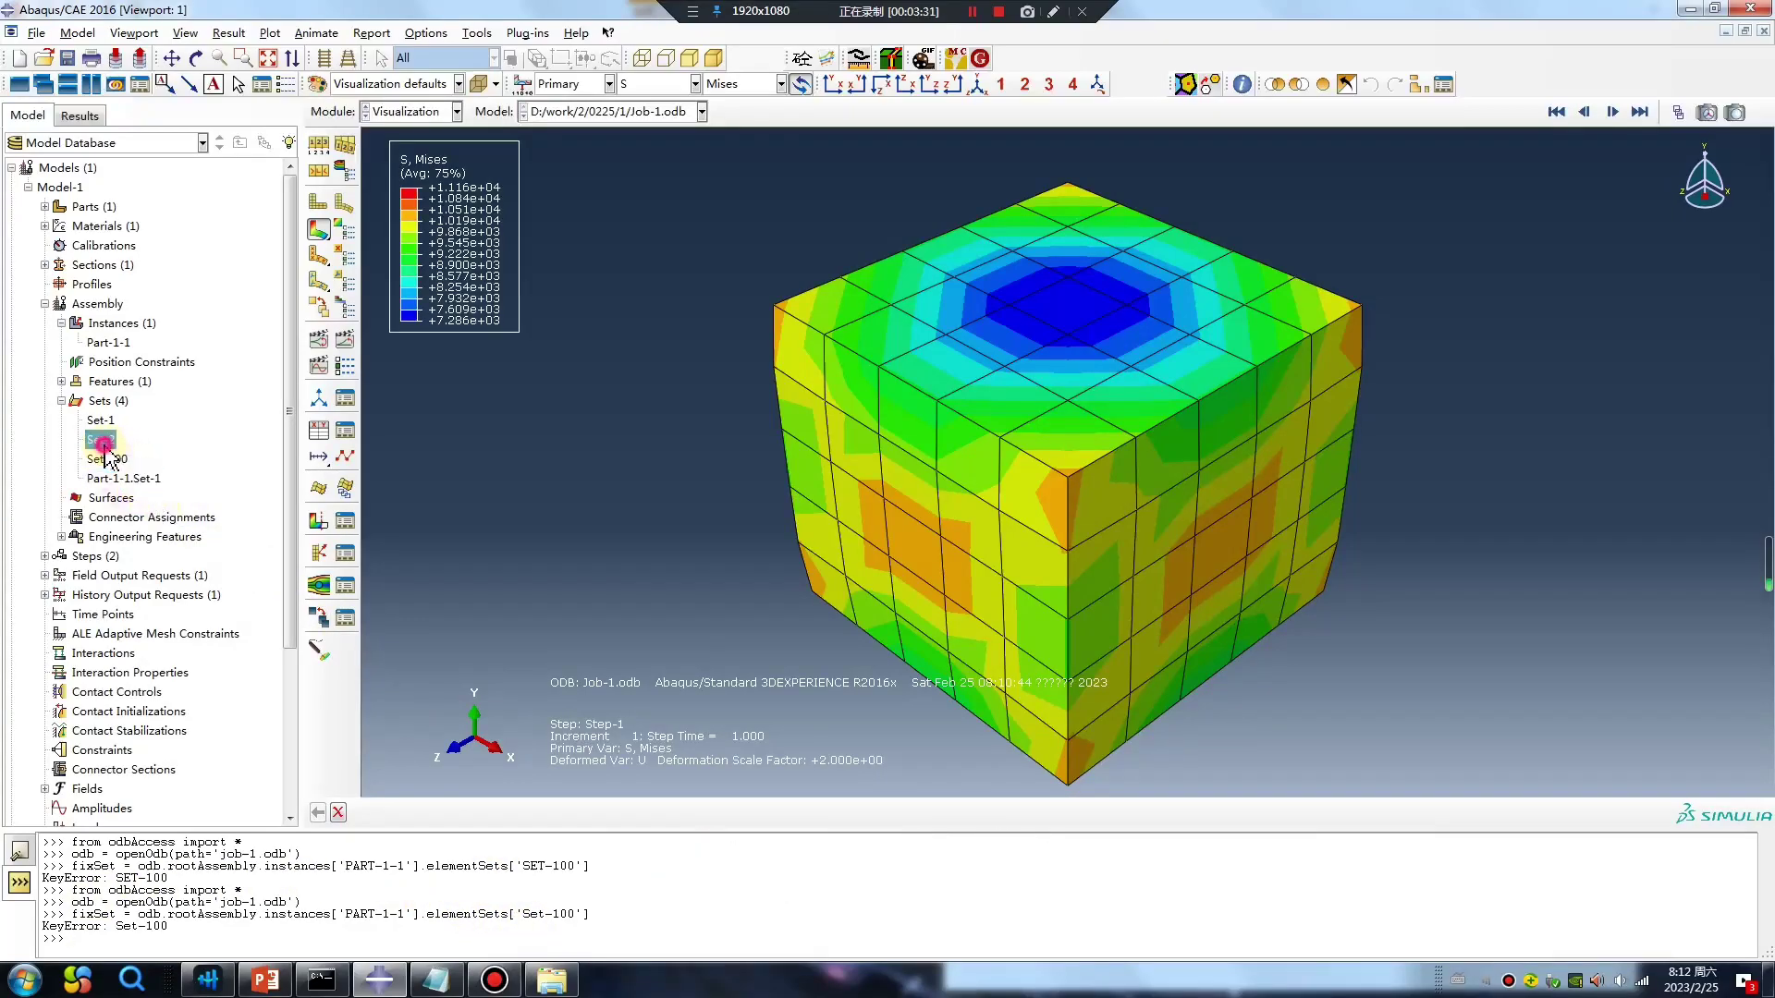
{"action": "left_click", "coordinate": [410, 111]}
{"action": "left_click", "coordinate": [407, 308]}
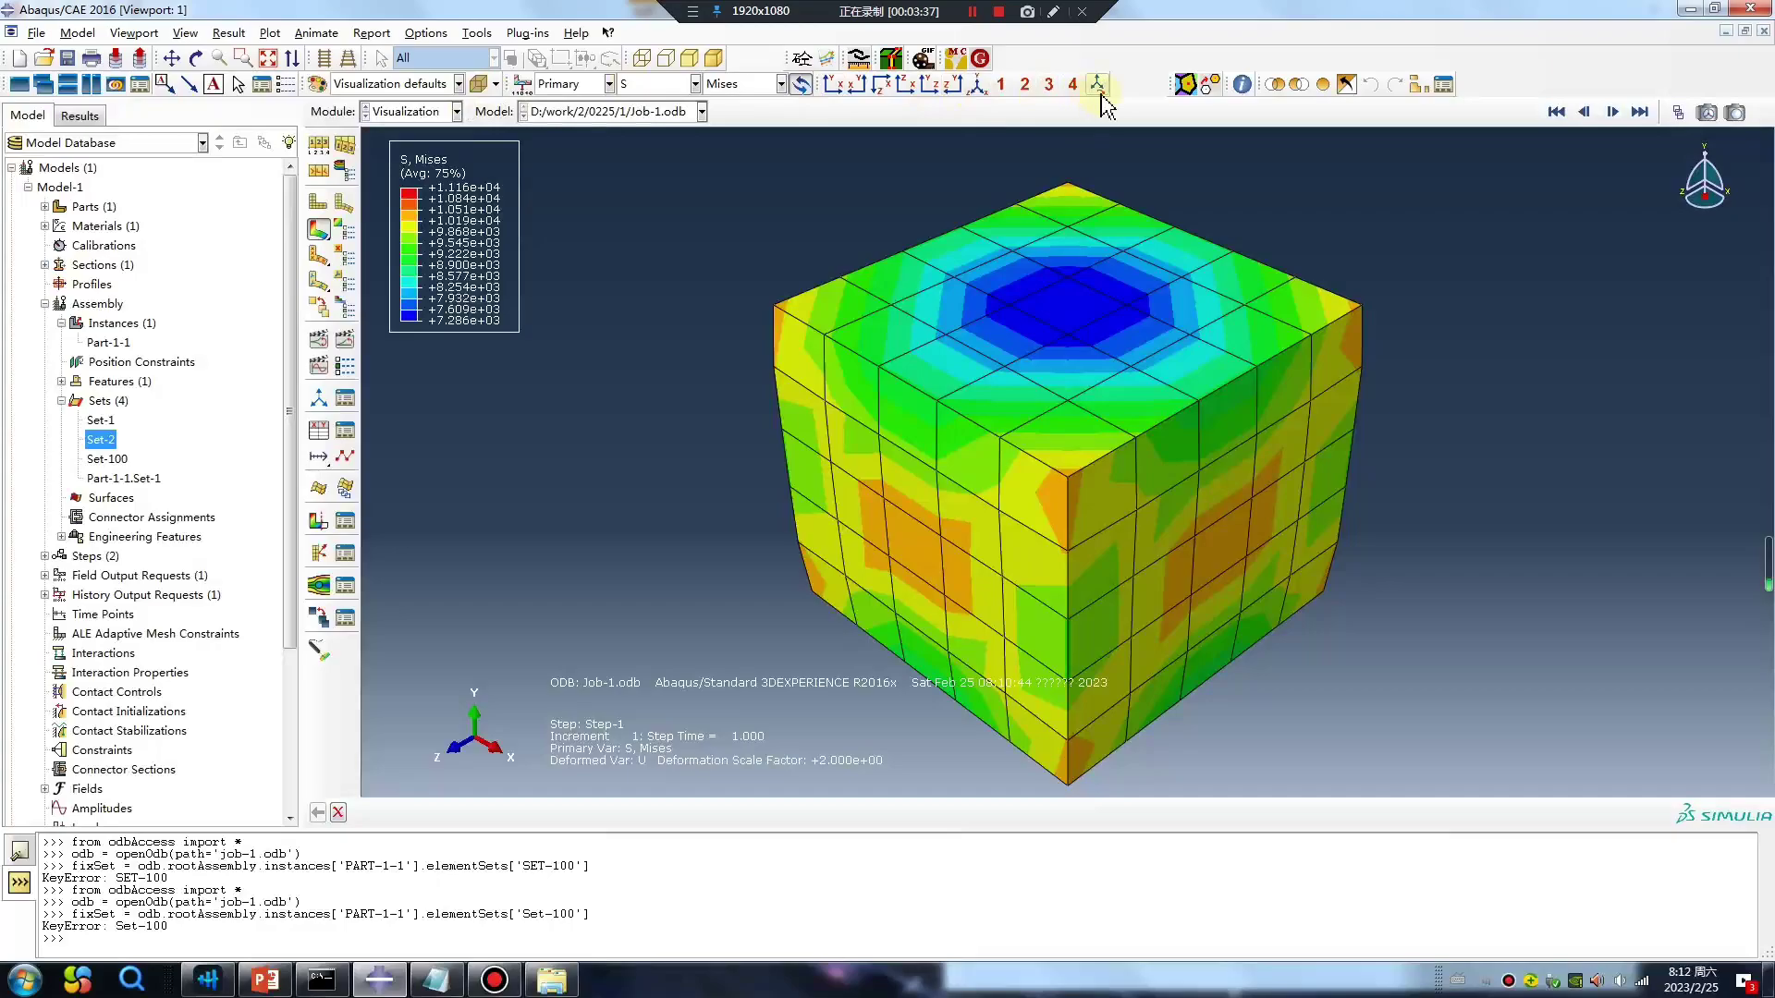
{"action": "left_click", "coordinate": [1420, 84]}
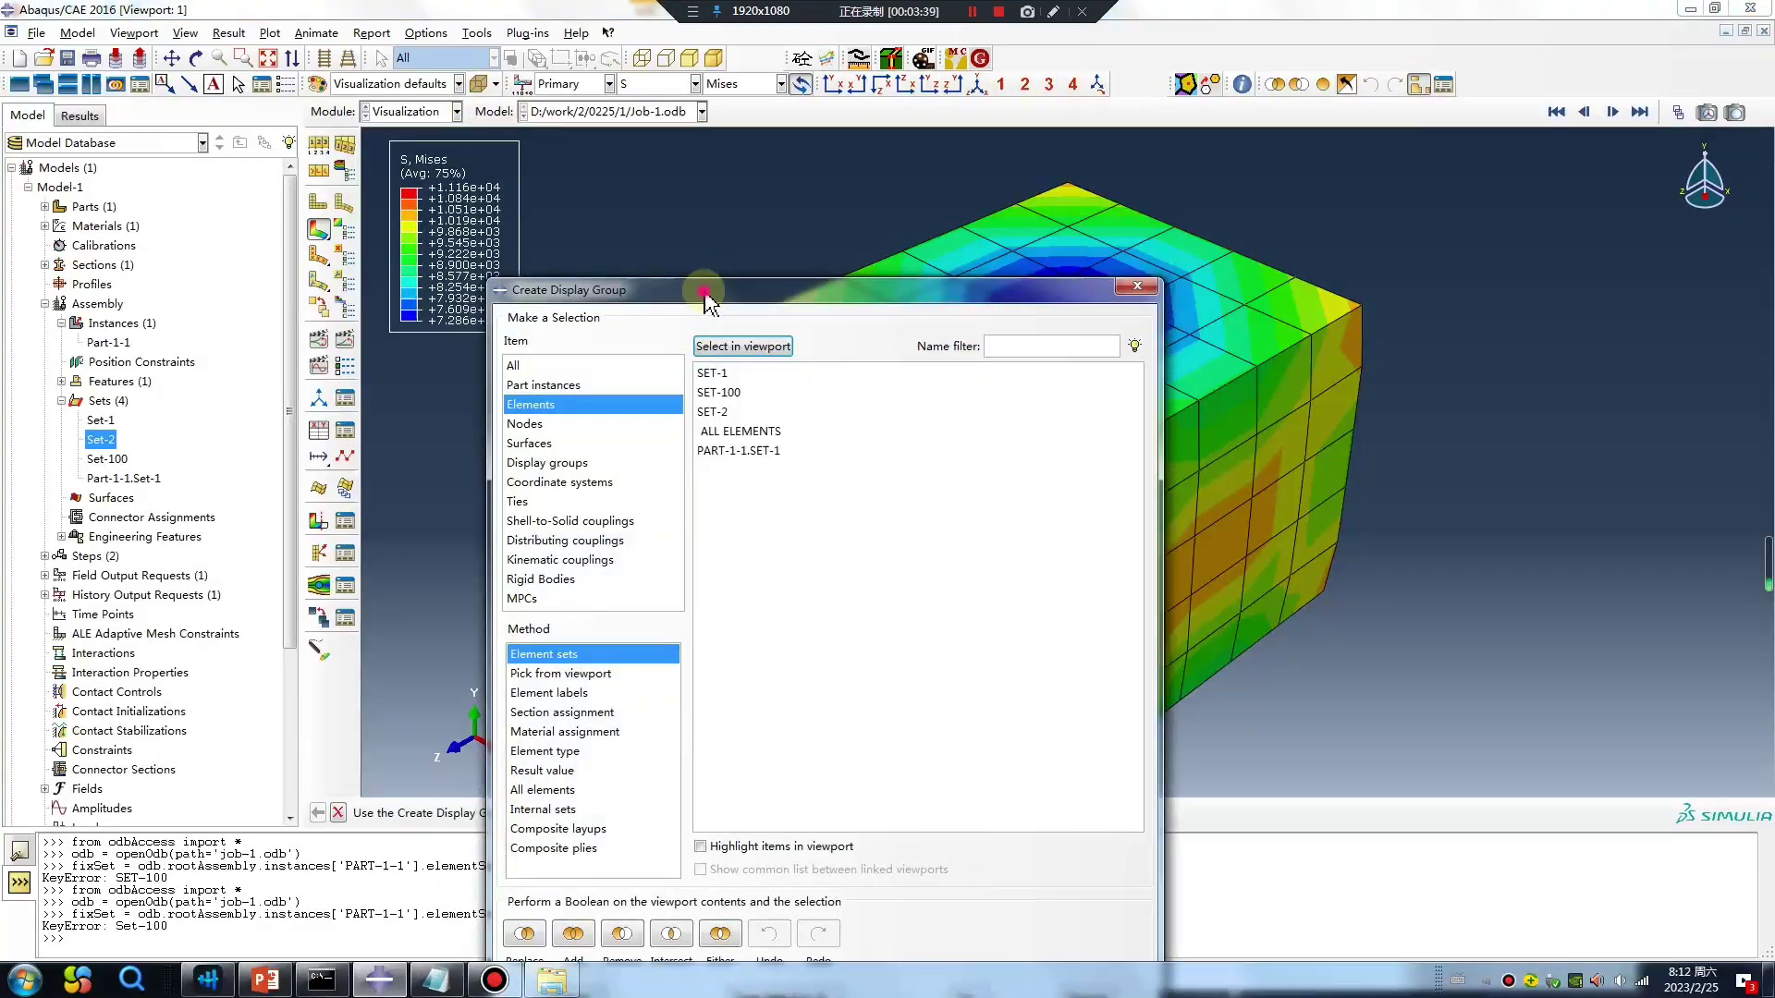
{"action": "left_click_drag", "start_coordinate": [705, 297], "coordinate": [647, 217]}
{"action": "left_click", "coordinate": [662, 317]}
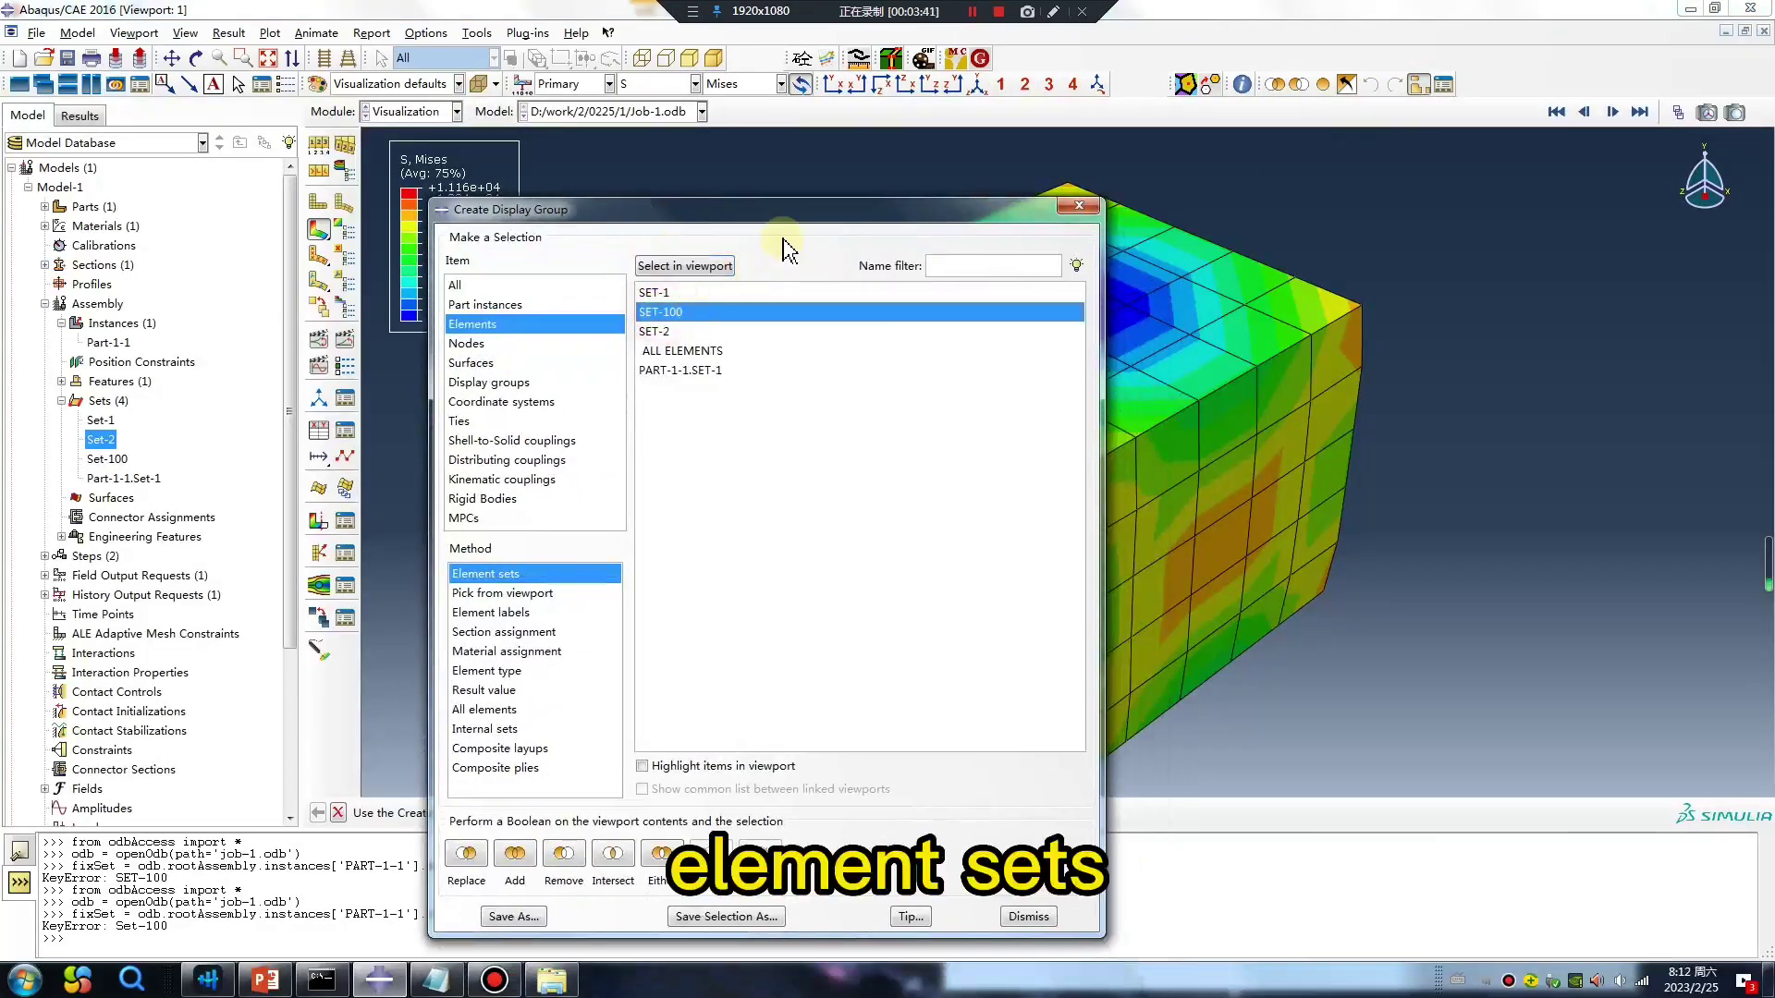
{"action": "left_click", "coordinate": [643, 767]}
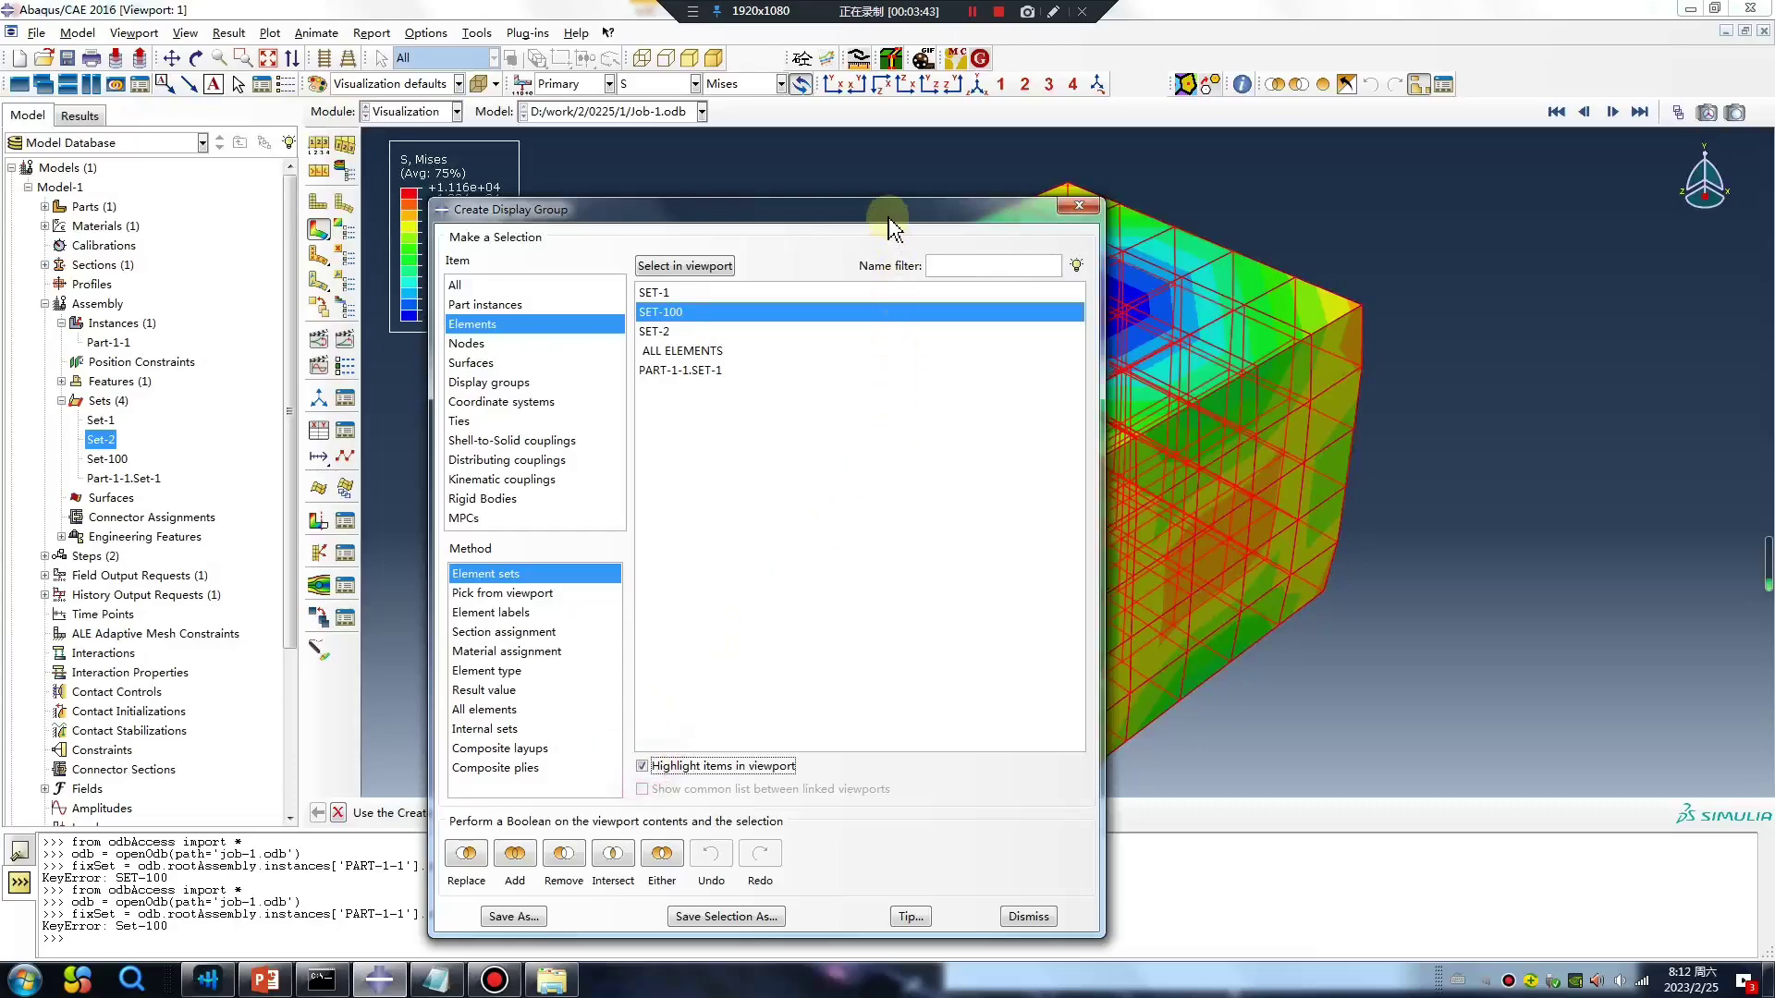
{"action": "left_click_drag", "start_coordinate": [886, 209], "coordinate": [569, 148]}
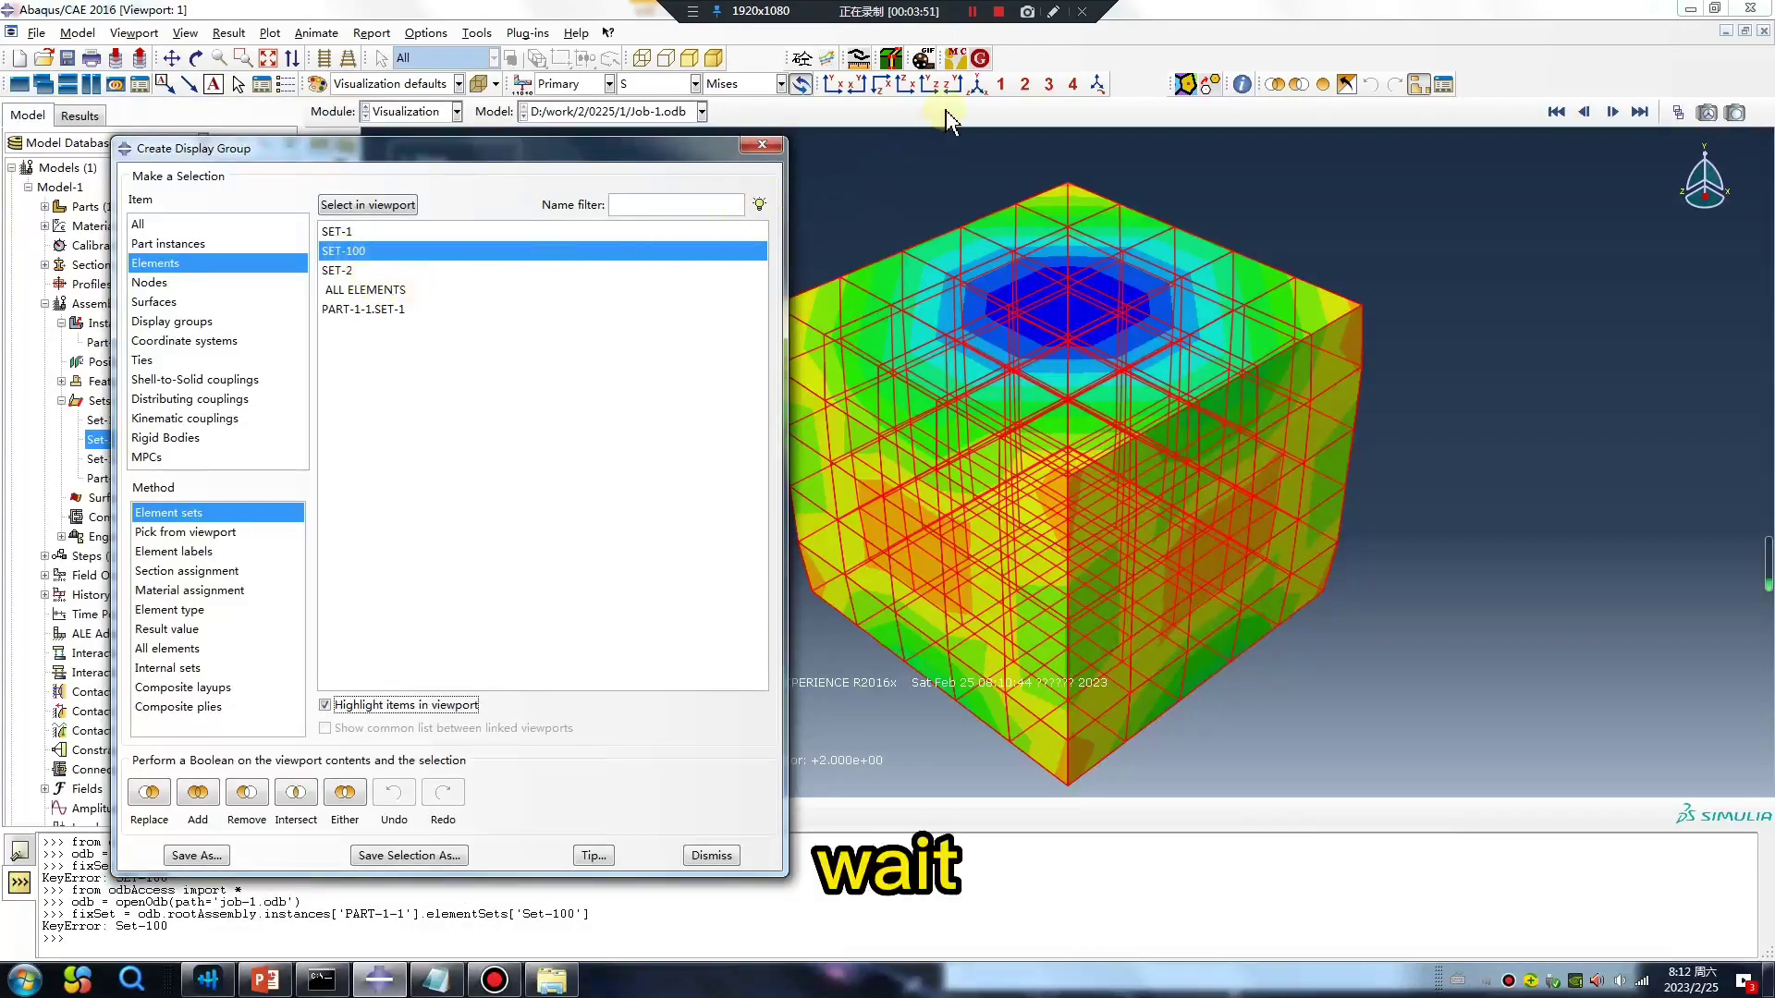
{"action": "left_click", "coordinate": [972, 21]}
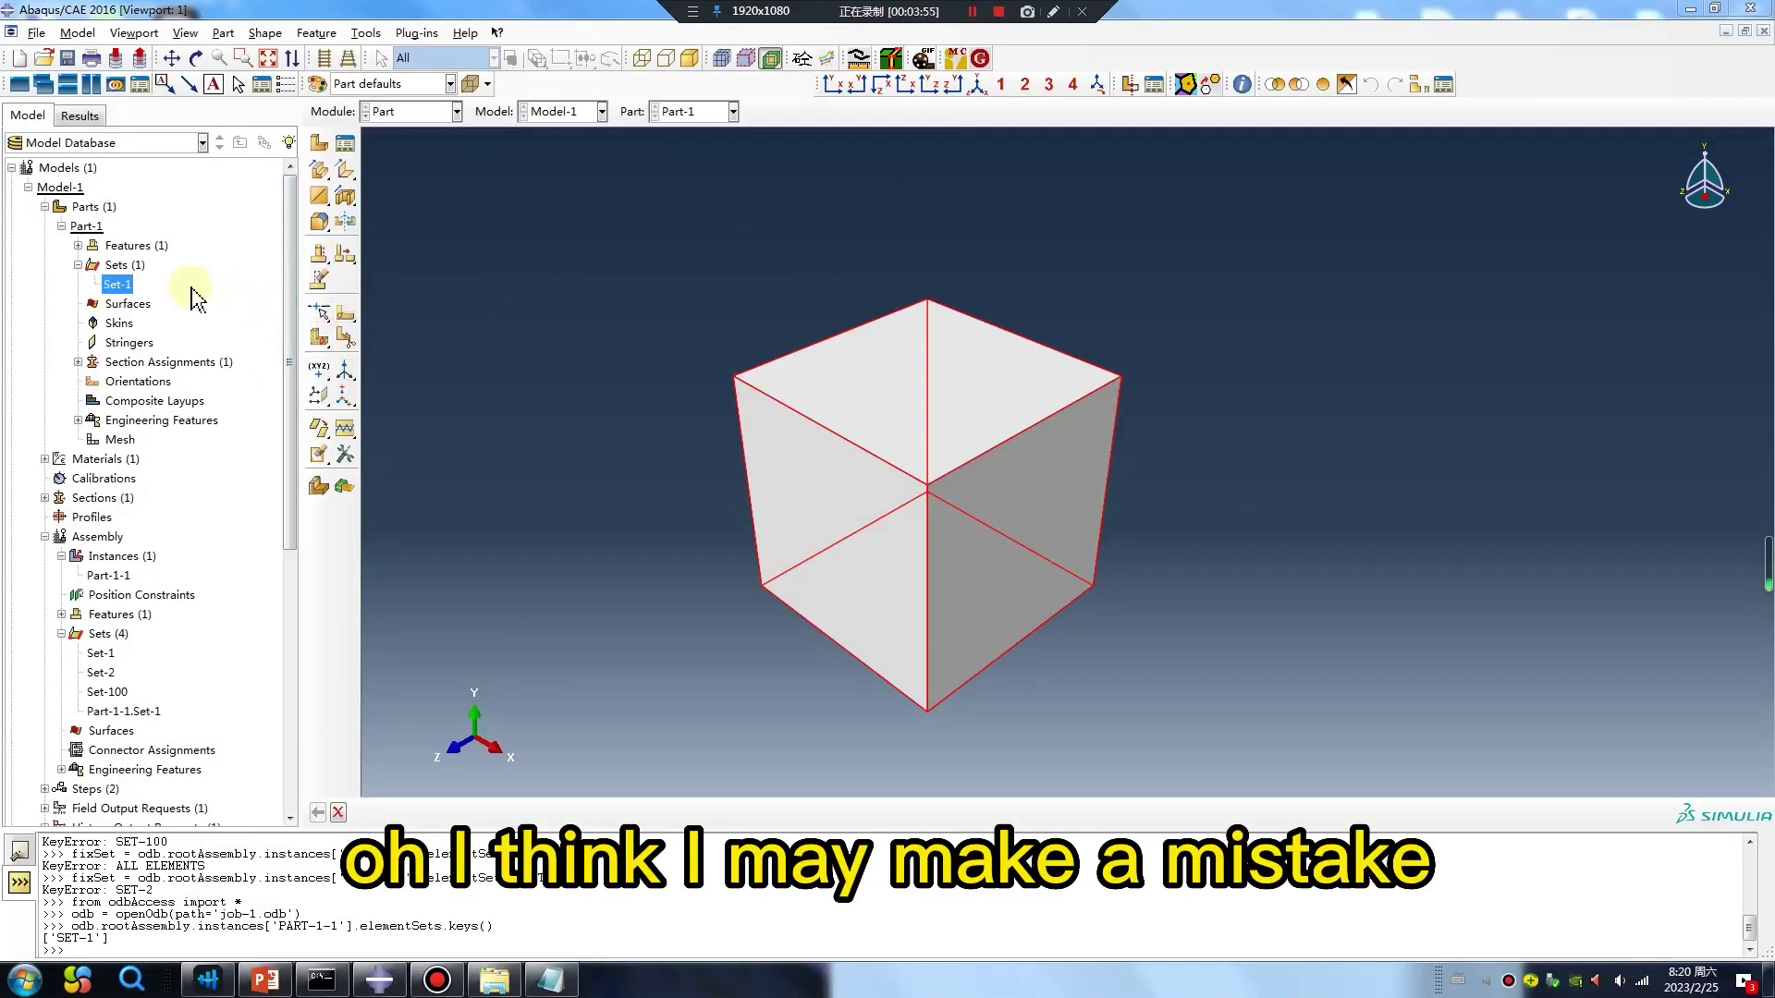
Create an element-type set named Set-200 covering all of Part-1 and select its Part-1-1.Set-200 entry under the assembly sets.
{"action": "mouse_move", "coordinate": [120, 293]}
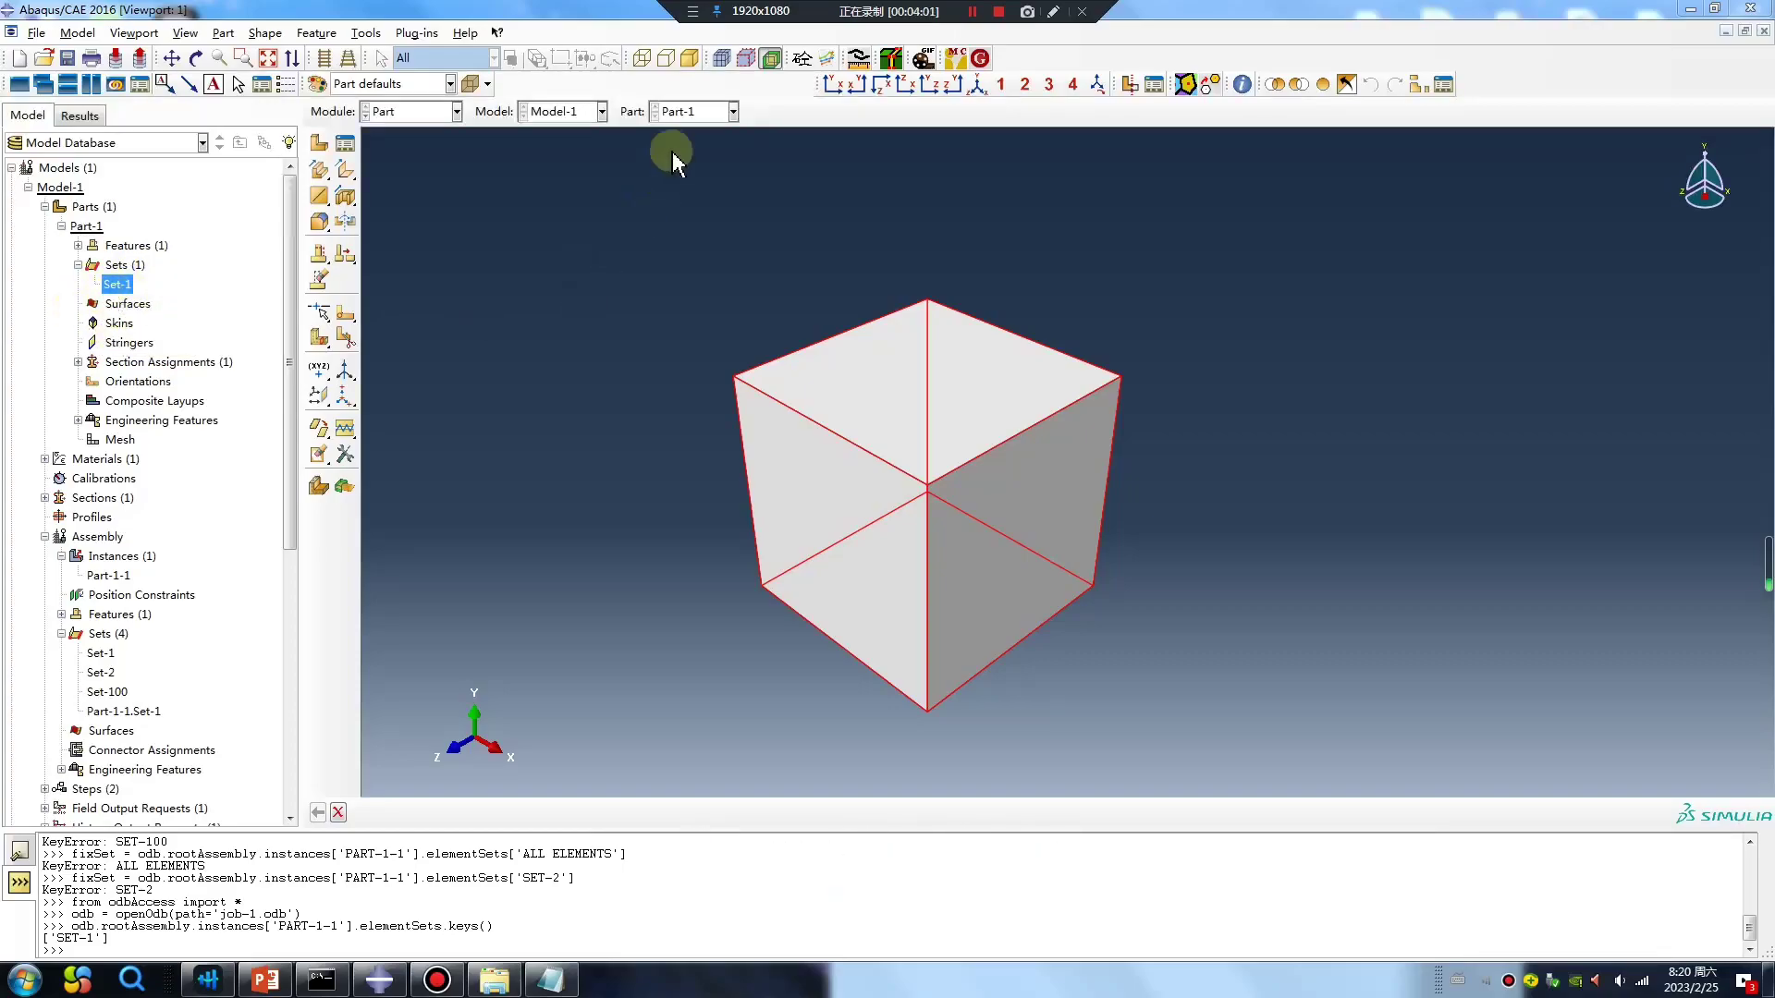
{"action": "left_click", "coordinate": [366, 33]}
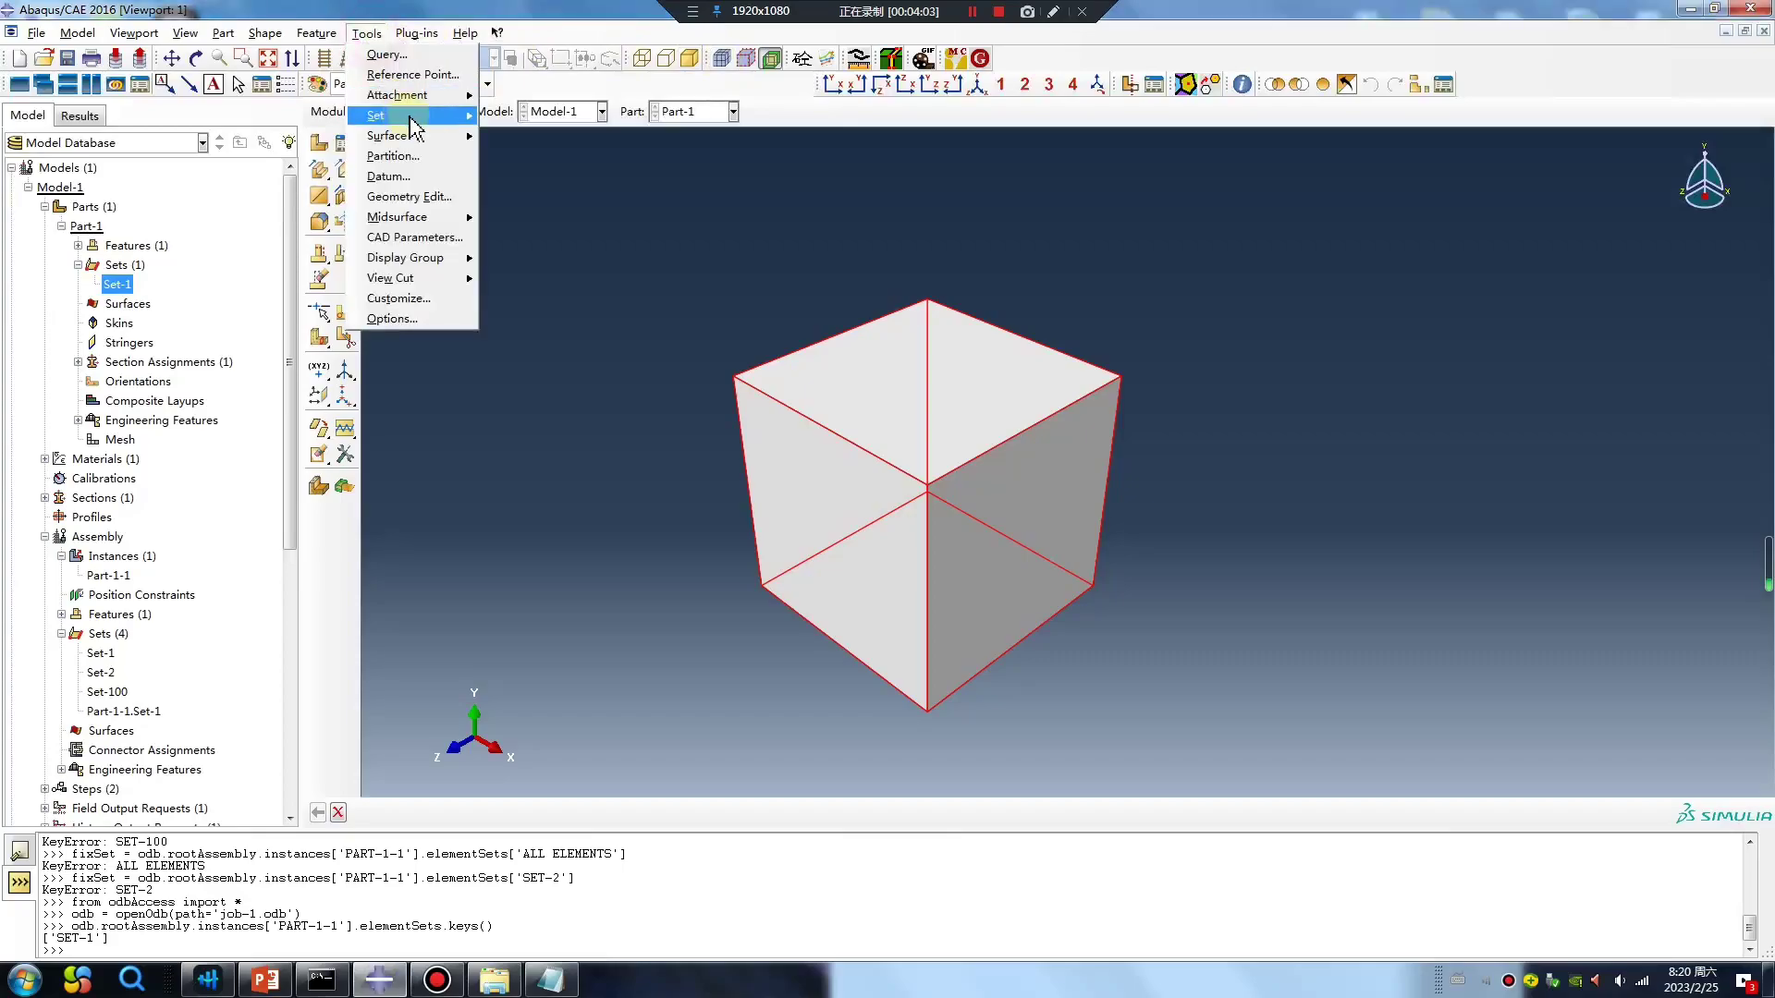
{"action": "mouse_move", "coordinate": [434, 115]}
{"action": "left_click", "coordinate": [517, 116]}
{"action": "left_click", "coordinate": [109, 238]}
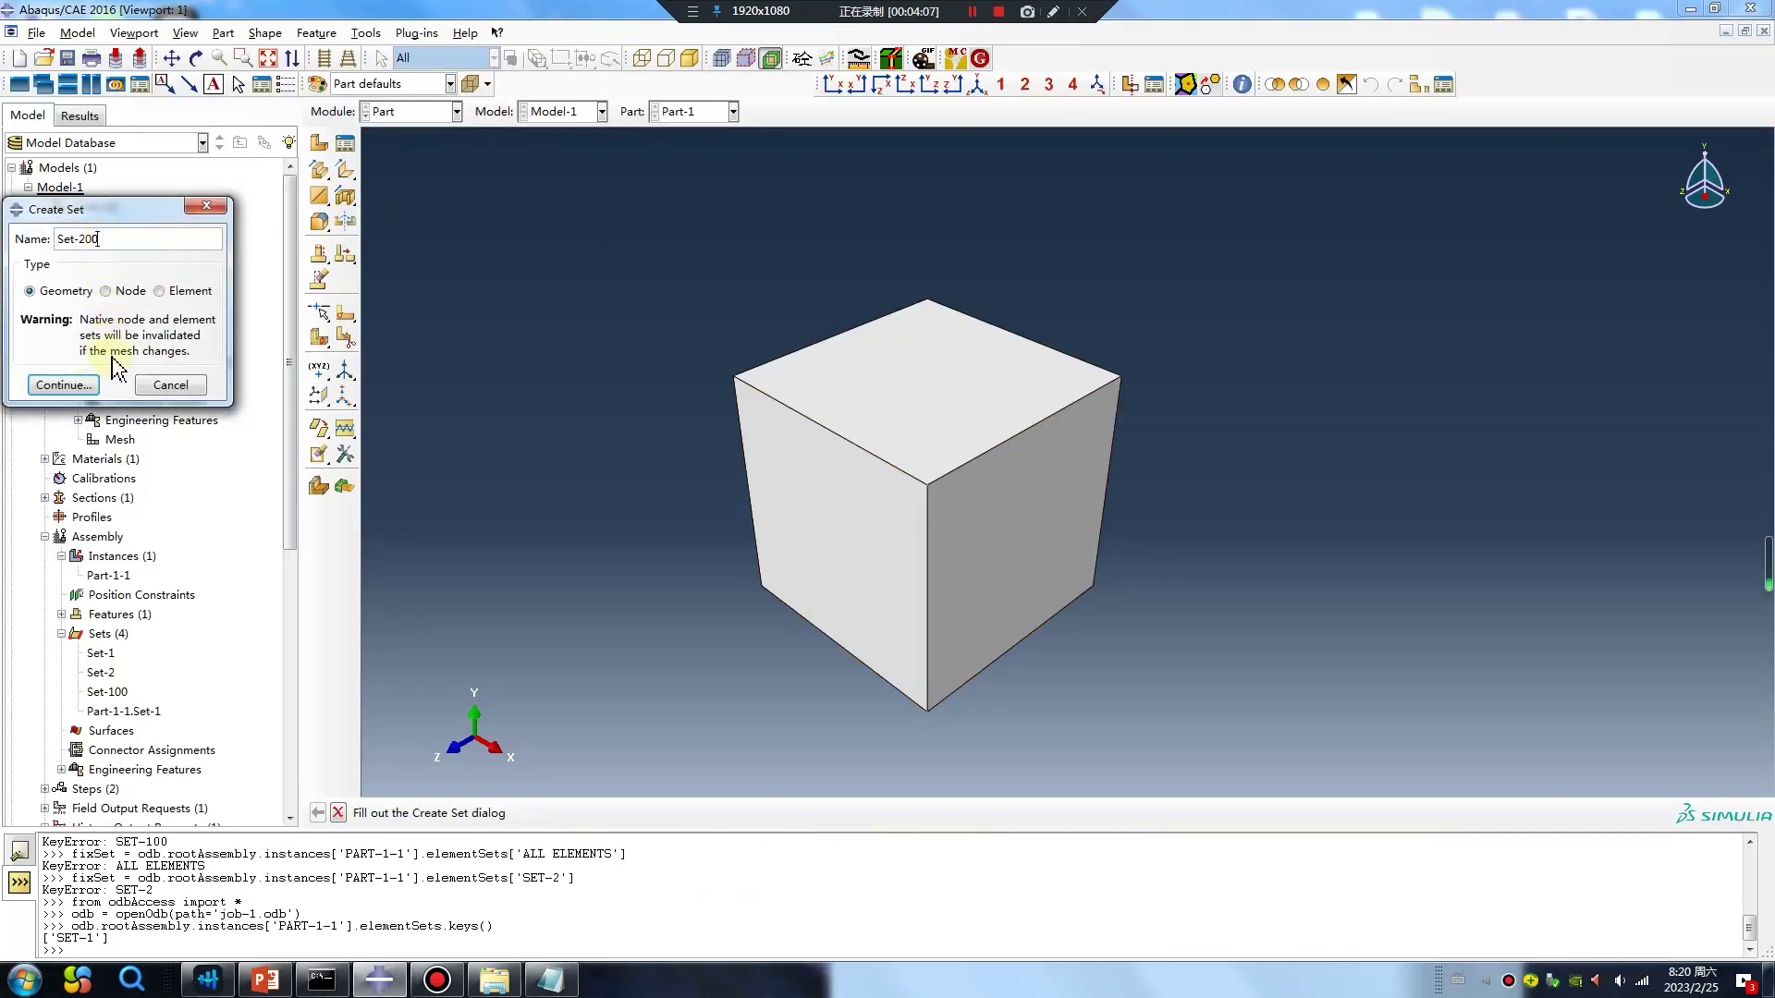
{"action": "left_click", "coordinate": [159, 291]}
{"action": "left_click", "coordinate": [63, 385]}
{"action": "left_click_drag", "start_coordinate": [586, 207], "coordinate": [1381, 739]}
{"action": "left_click", "coordinate": [657, 814]}
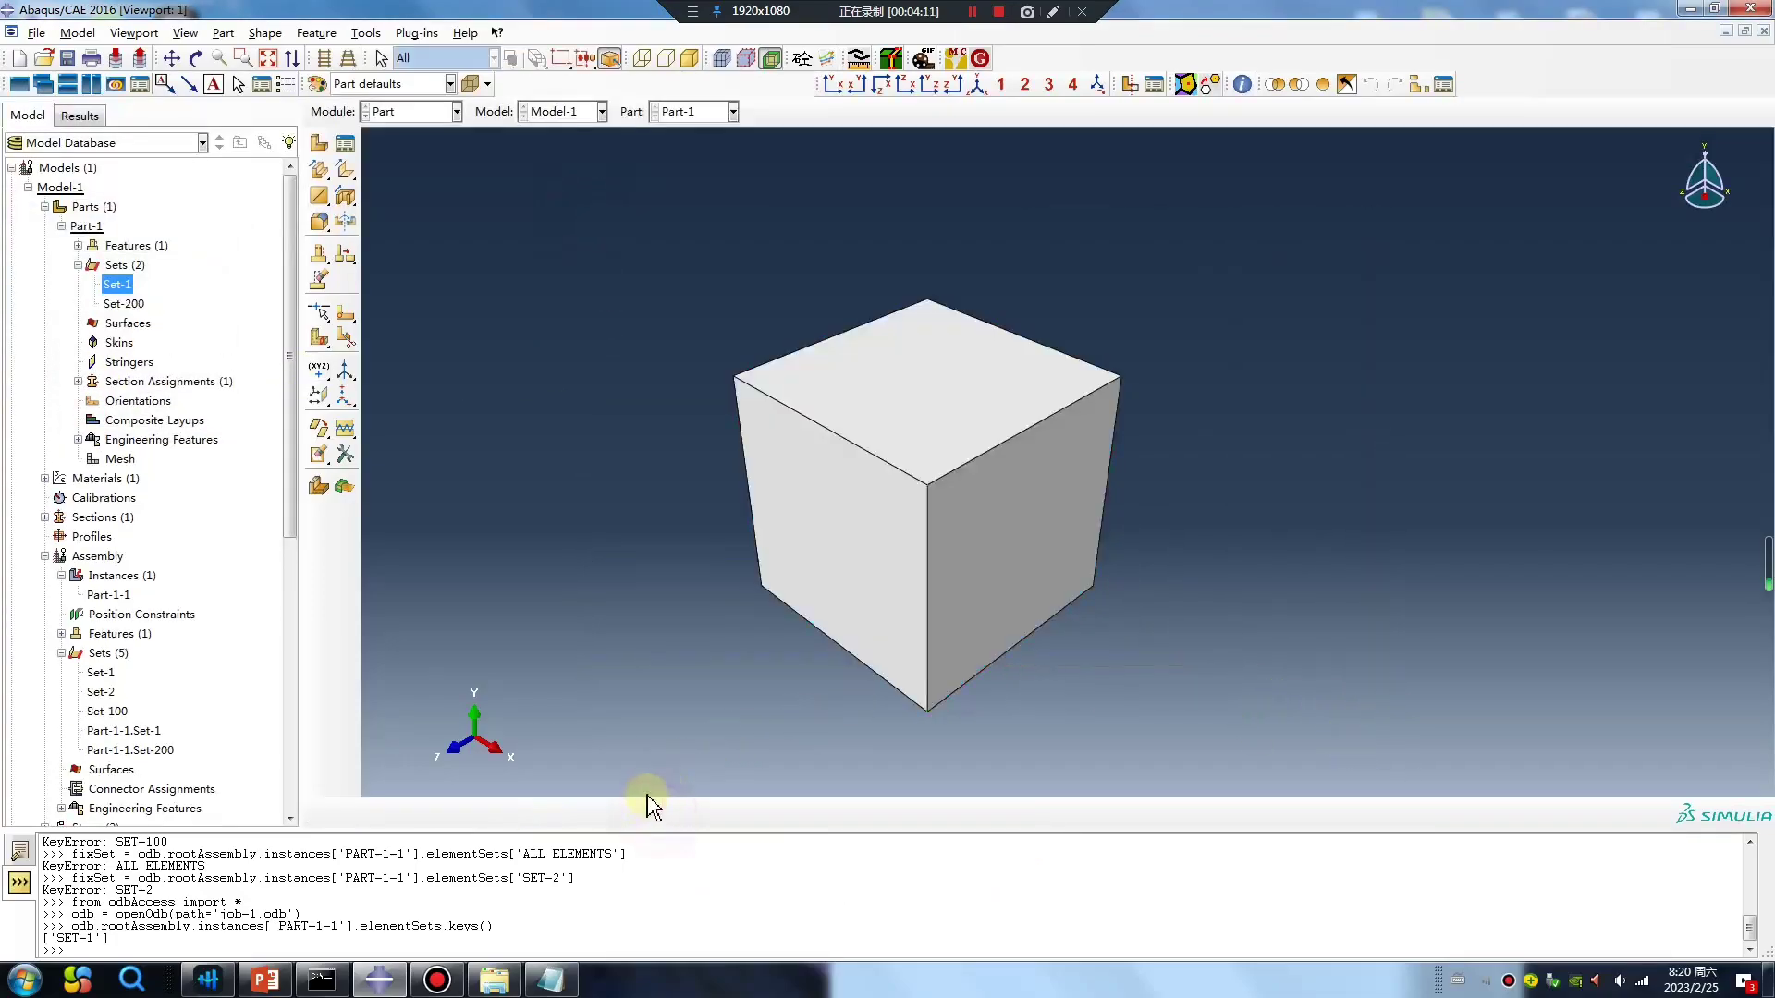
{"action": "scroll", "coordinate": [111, 610], "scroll_direction": "down", "scroll_amount": 3}
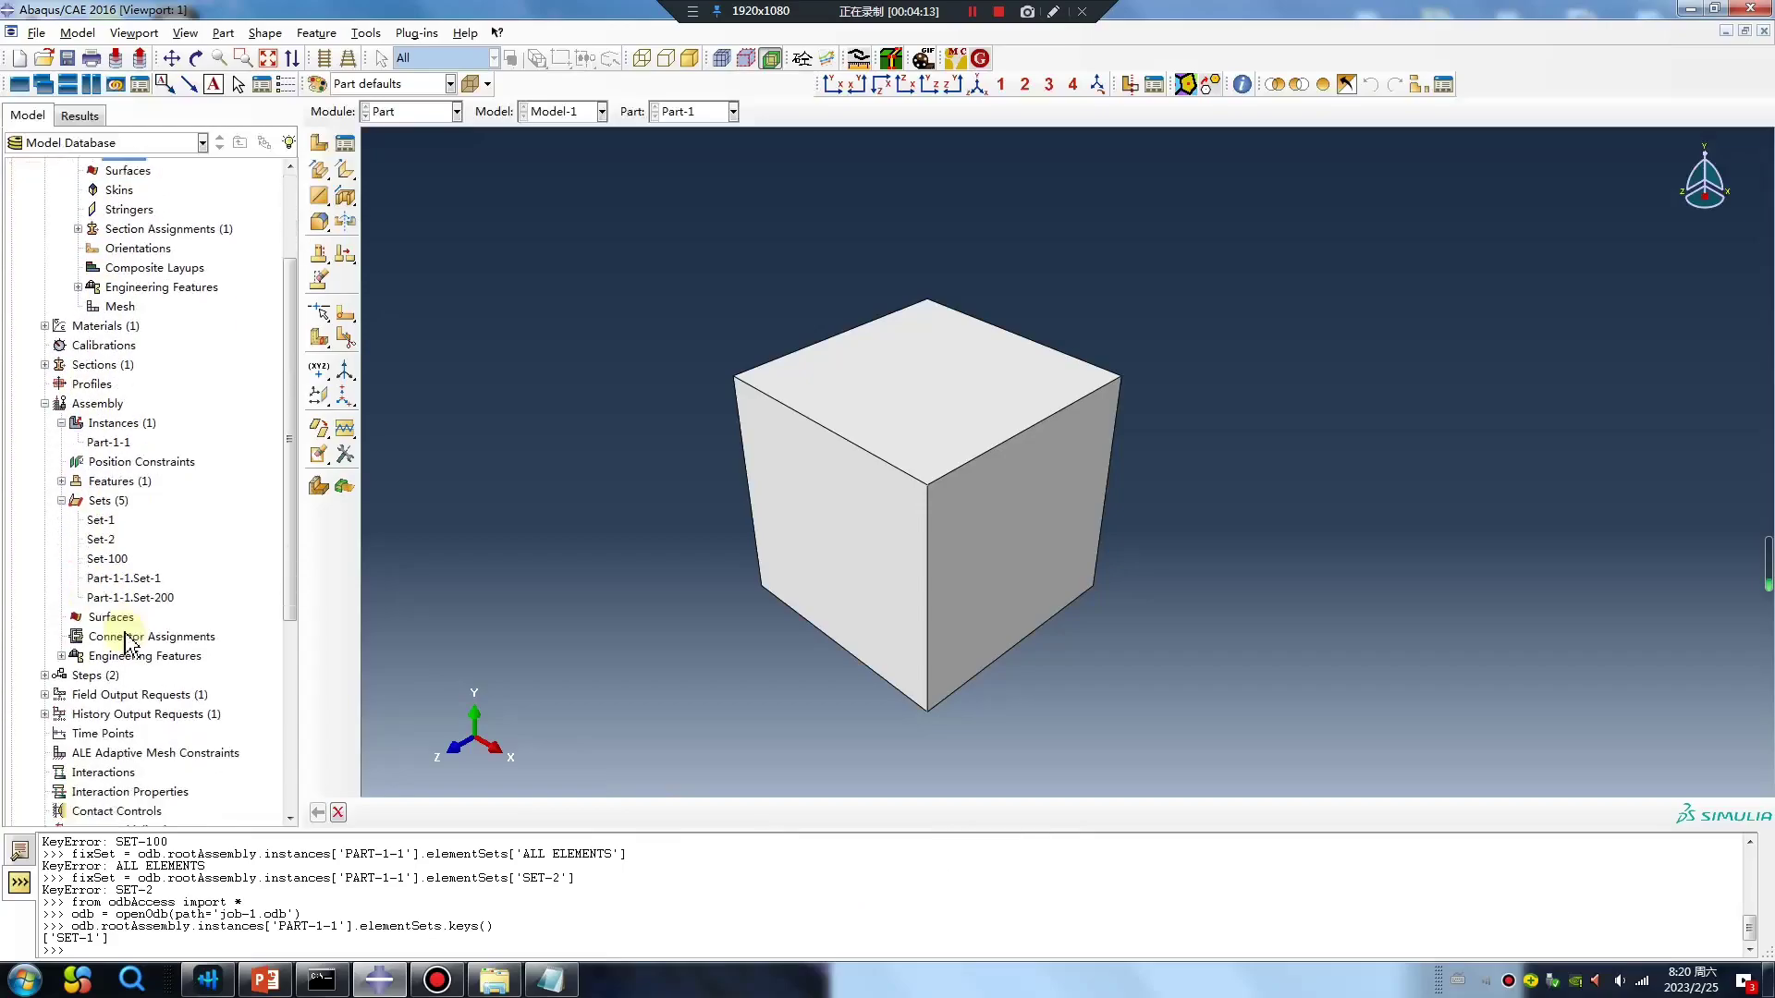
{"action": "left_click", "coordinate": [129, 575]}
Switch to the Job module and submit Job-1 for analysis again.
{"action": "left_click", "coordinate": [456, 111]}
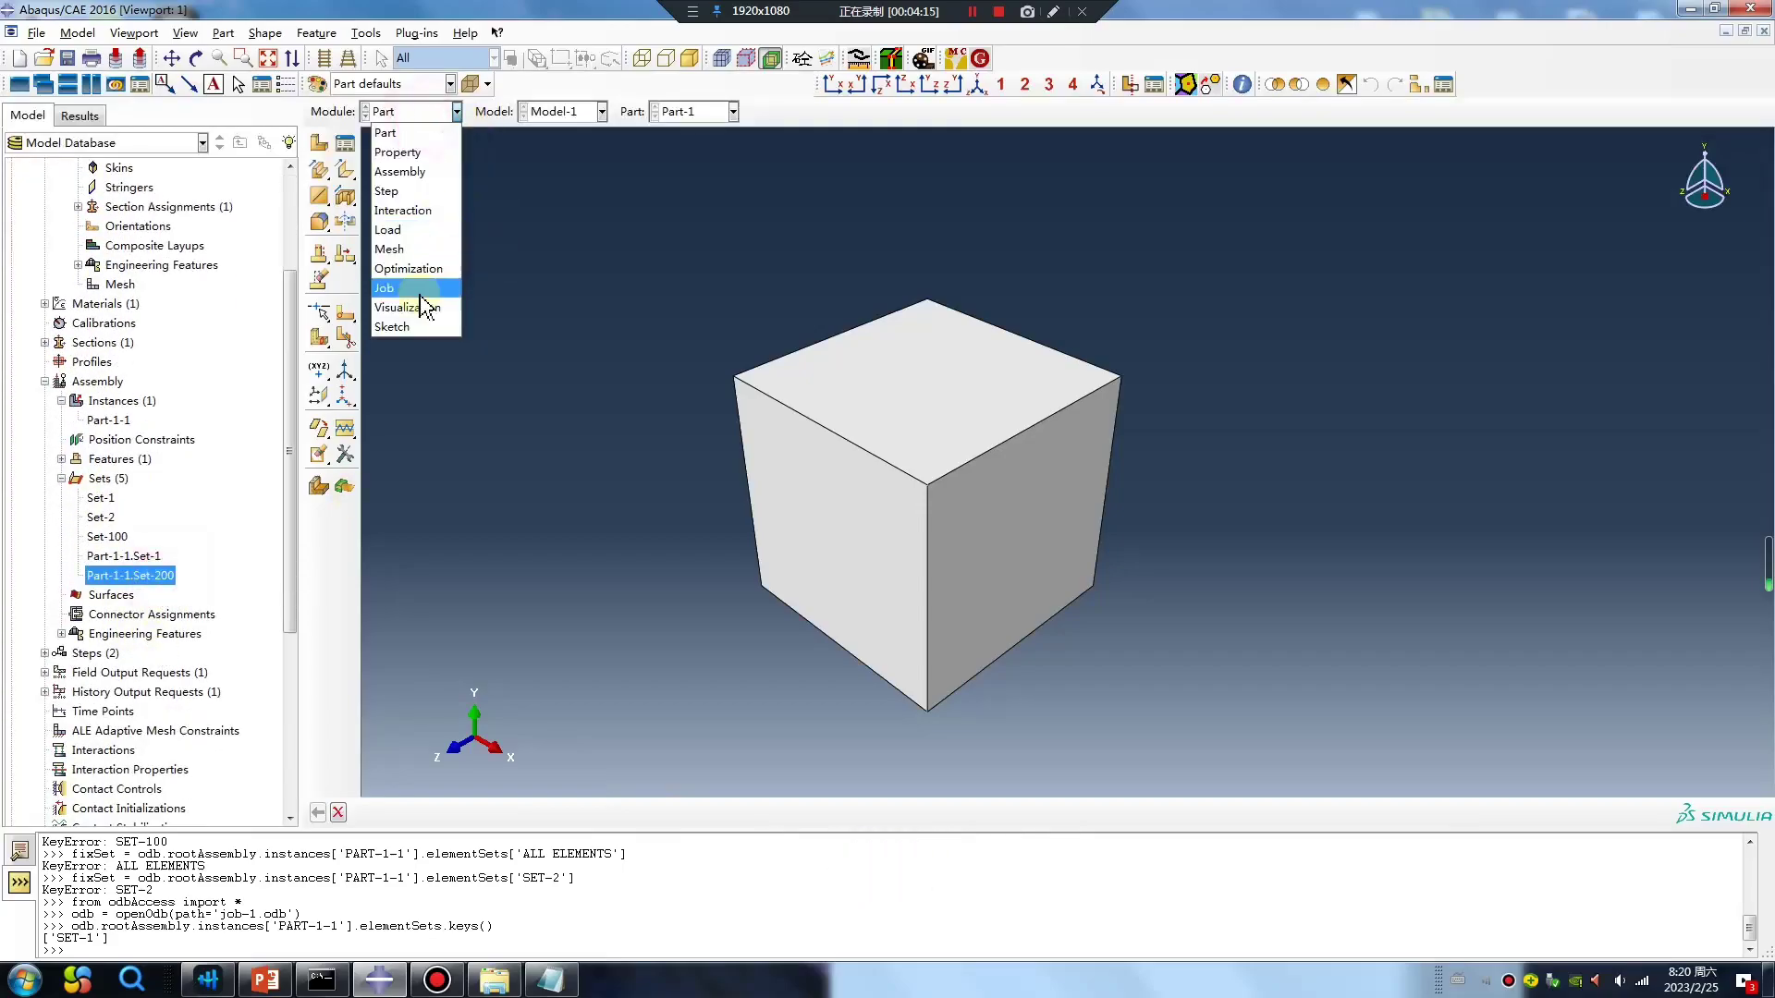
{"action": "left_click", "coordinate": [407, 305]}
{"action": "left_click", "coordinate": [345, 143]}
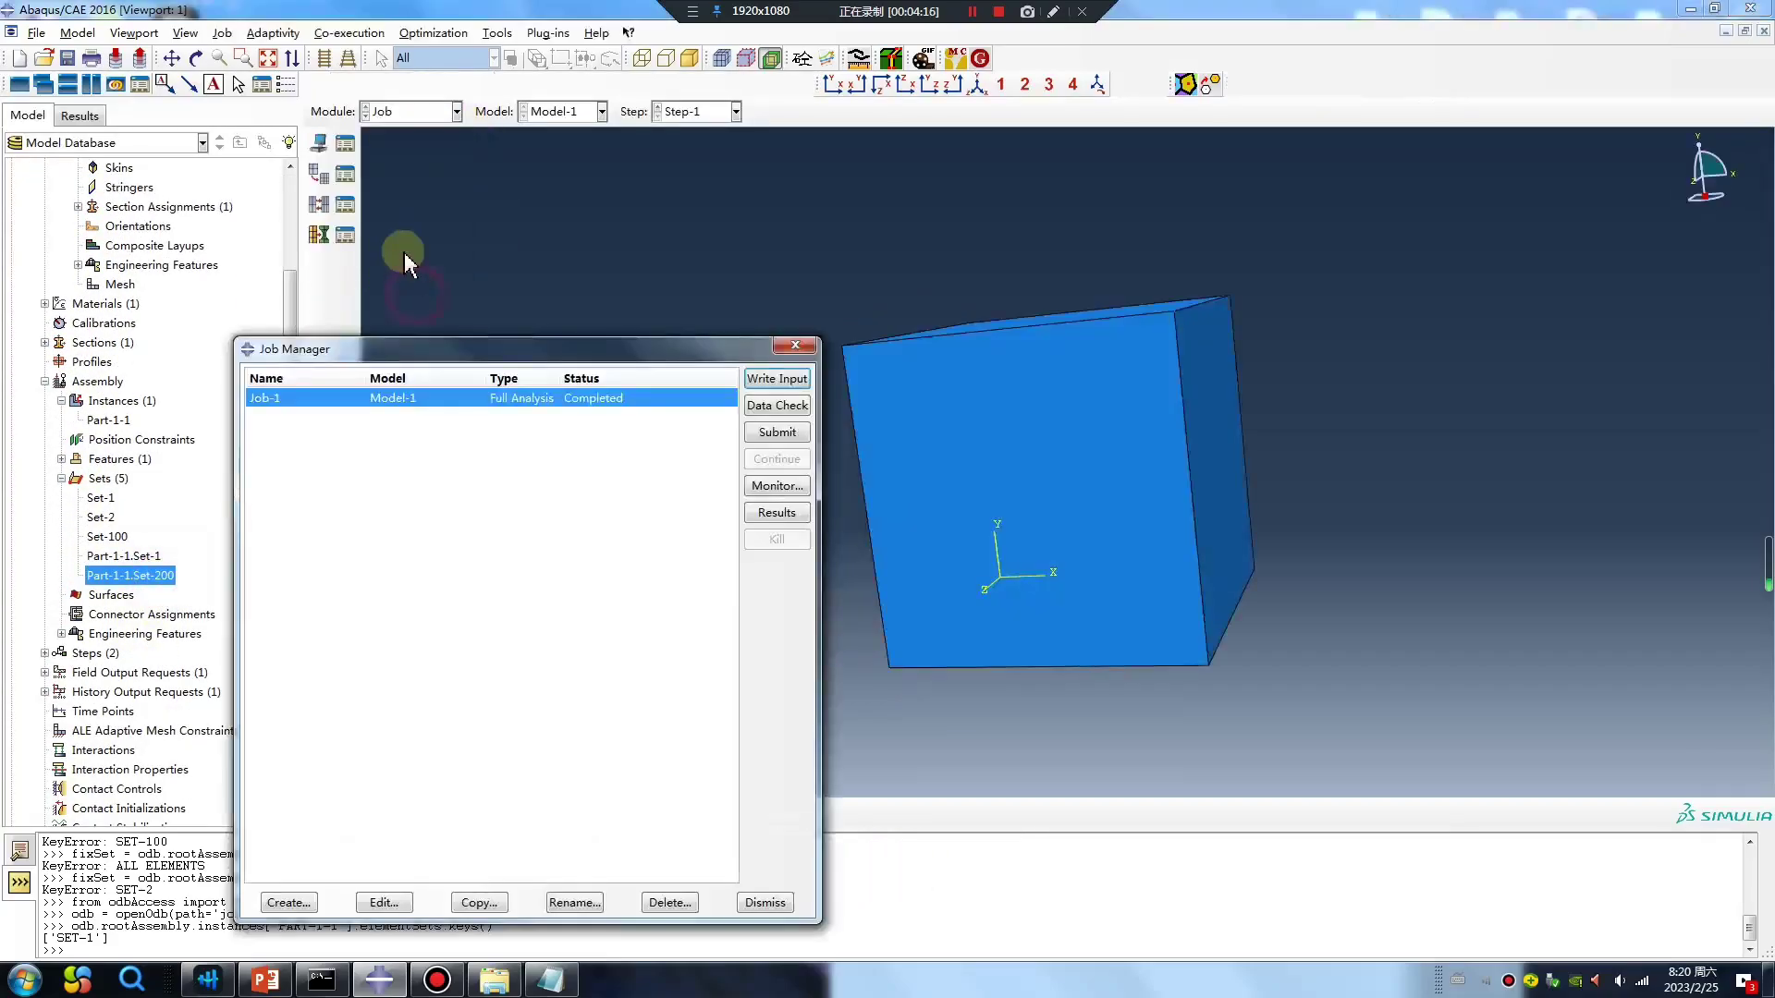
{"action": "left_click", "coordinate": [777, 431]}
{"action": "left_click", "coordinate": [67, 556]}
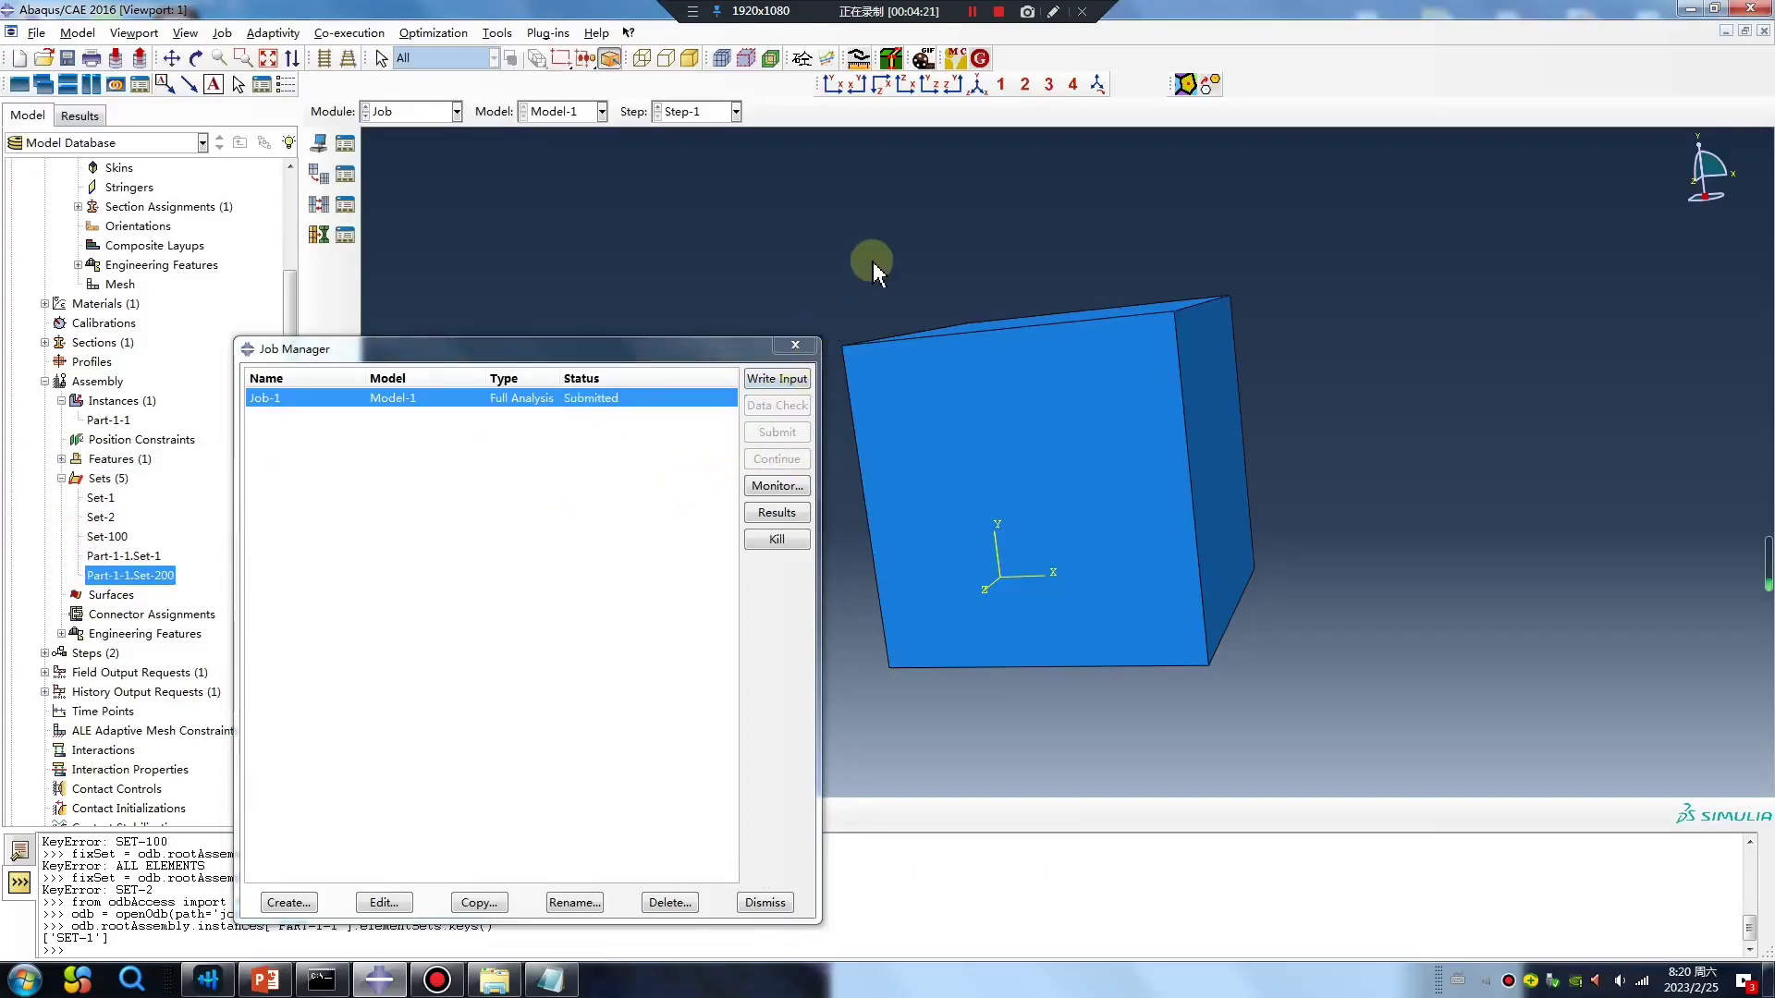
{"action": "left_click", "coordinate": [974, 13]}
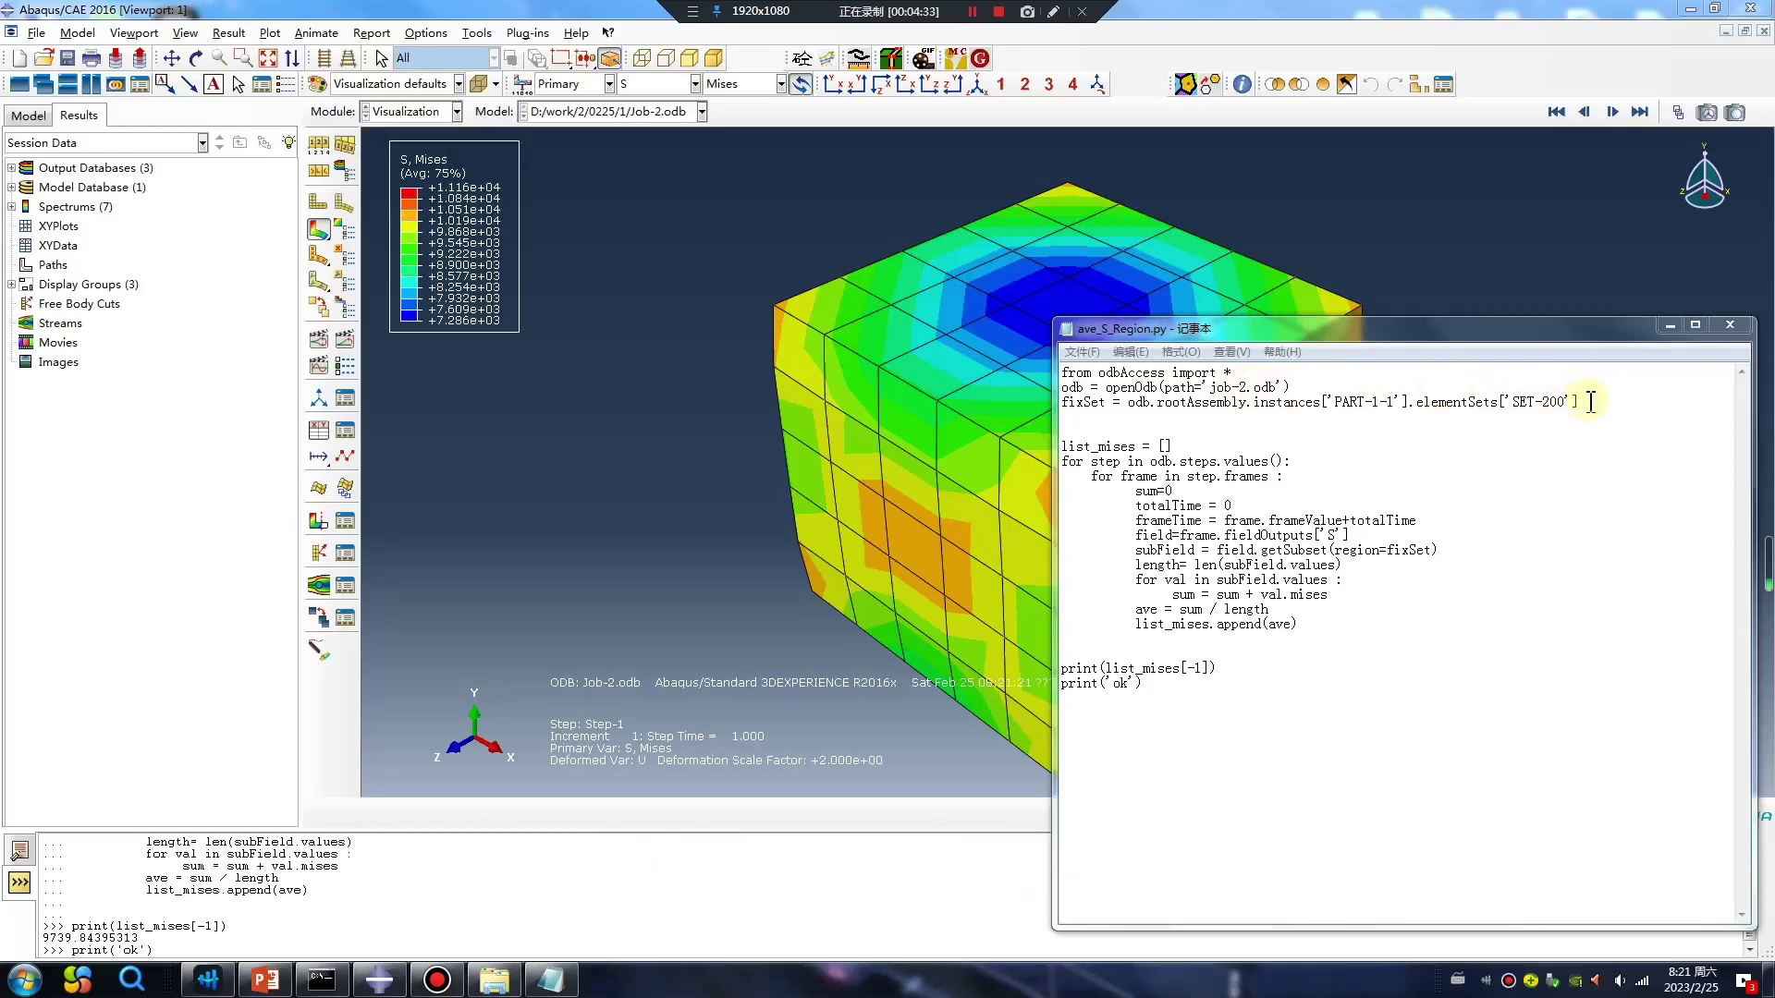
Run the whole script for SET-200 in job-2.odb in the Abaqus/CAE command line and highlight the printed average Mises stress.
{"action": "left_click_drag", "start_coordinate": [1587, 393], "coordinate": [1060, 371]}
{"action": "left_click", "coordinate": [1288, 424]}
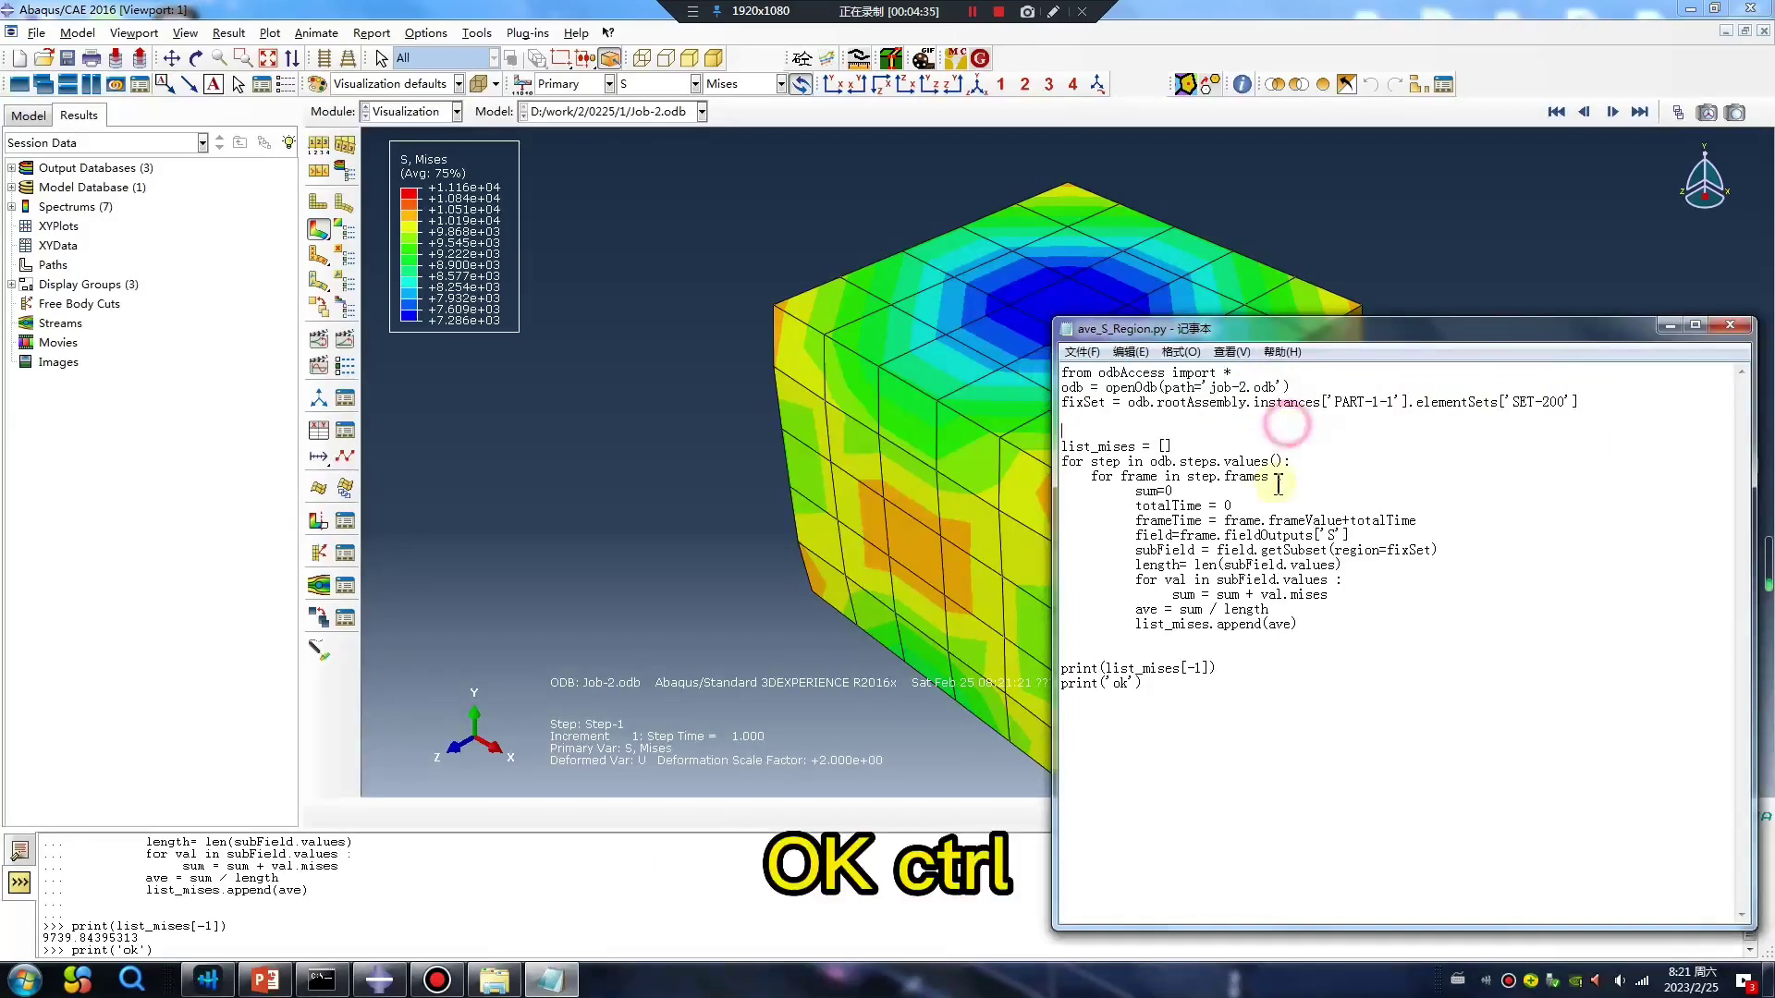
{"action": "left_click_drag", "start_coordinate": [1139, 683], "coordinate": [1056, 380]}
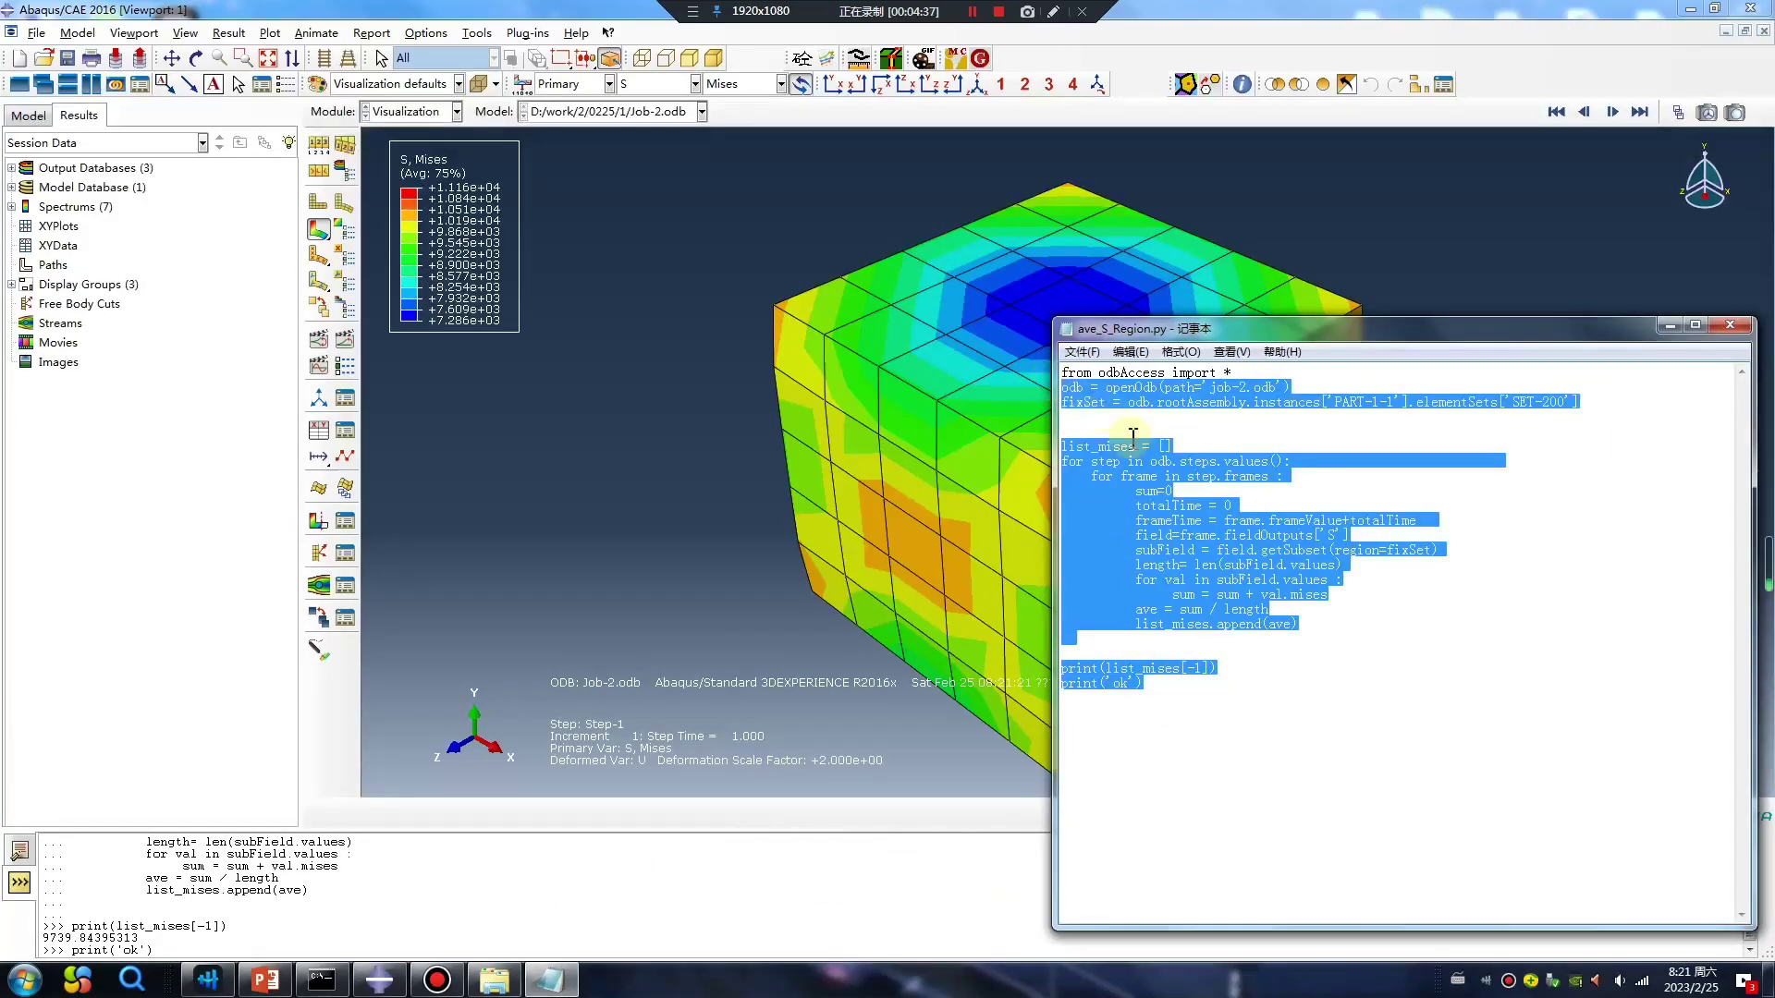
{"action": "left_click", "coordinate": [1208, 712]}
{"action": "left_click_drag", "start_coordinate": [1144, 684], "coordinate": [1060, 372]}
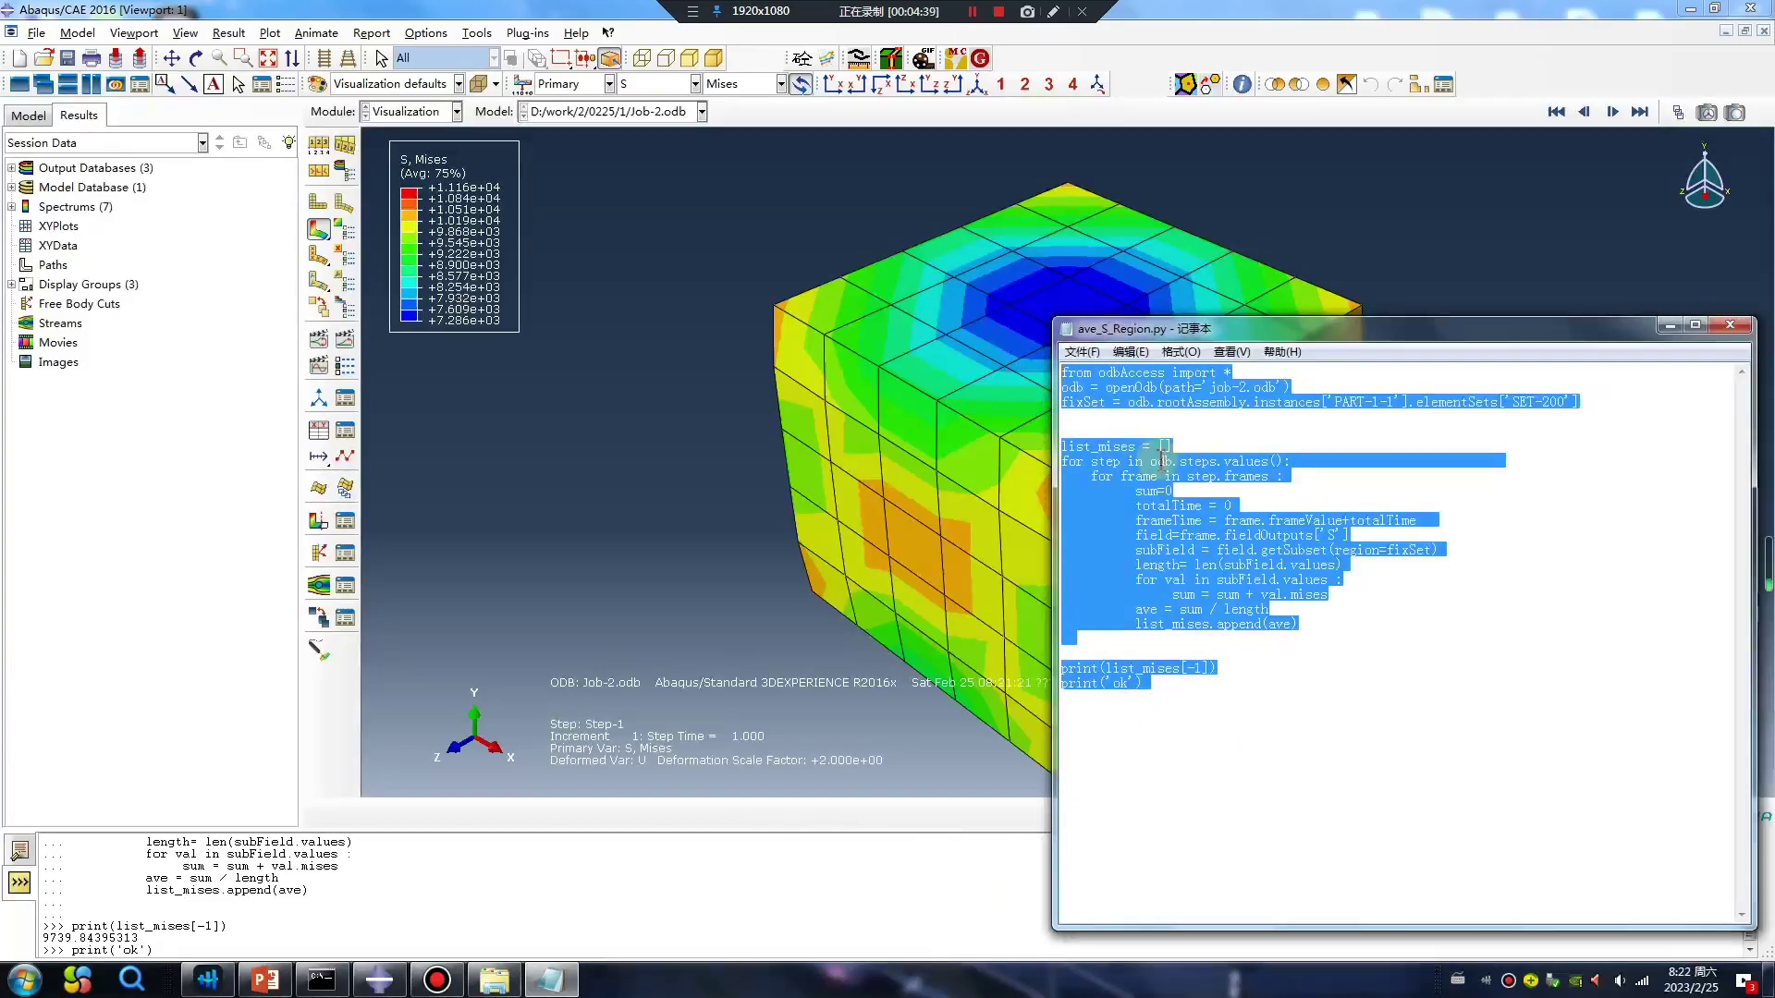
{"action": "key", "text": "ctrl+c"}
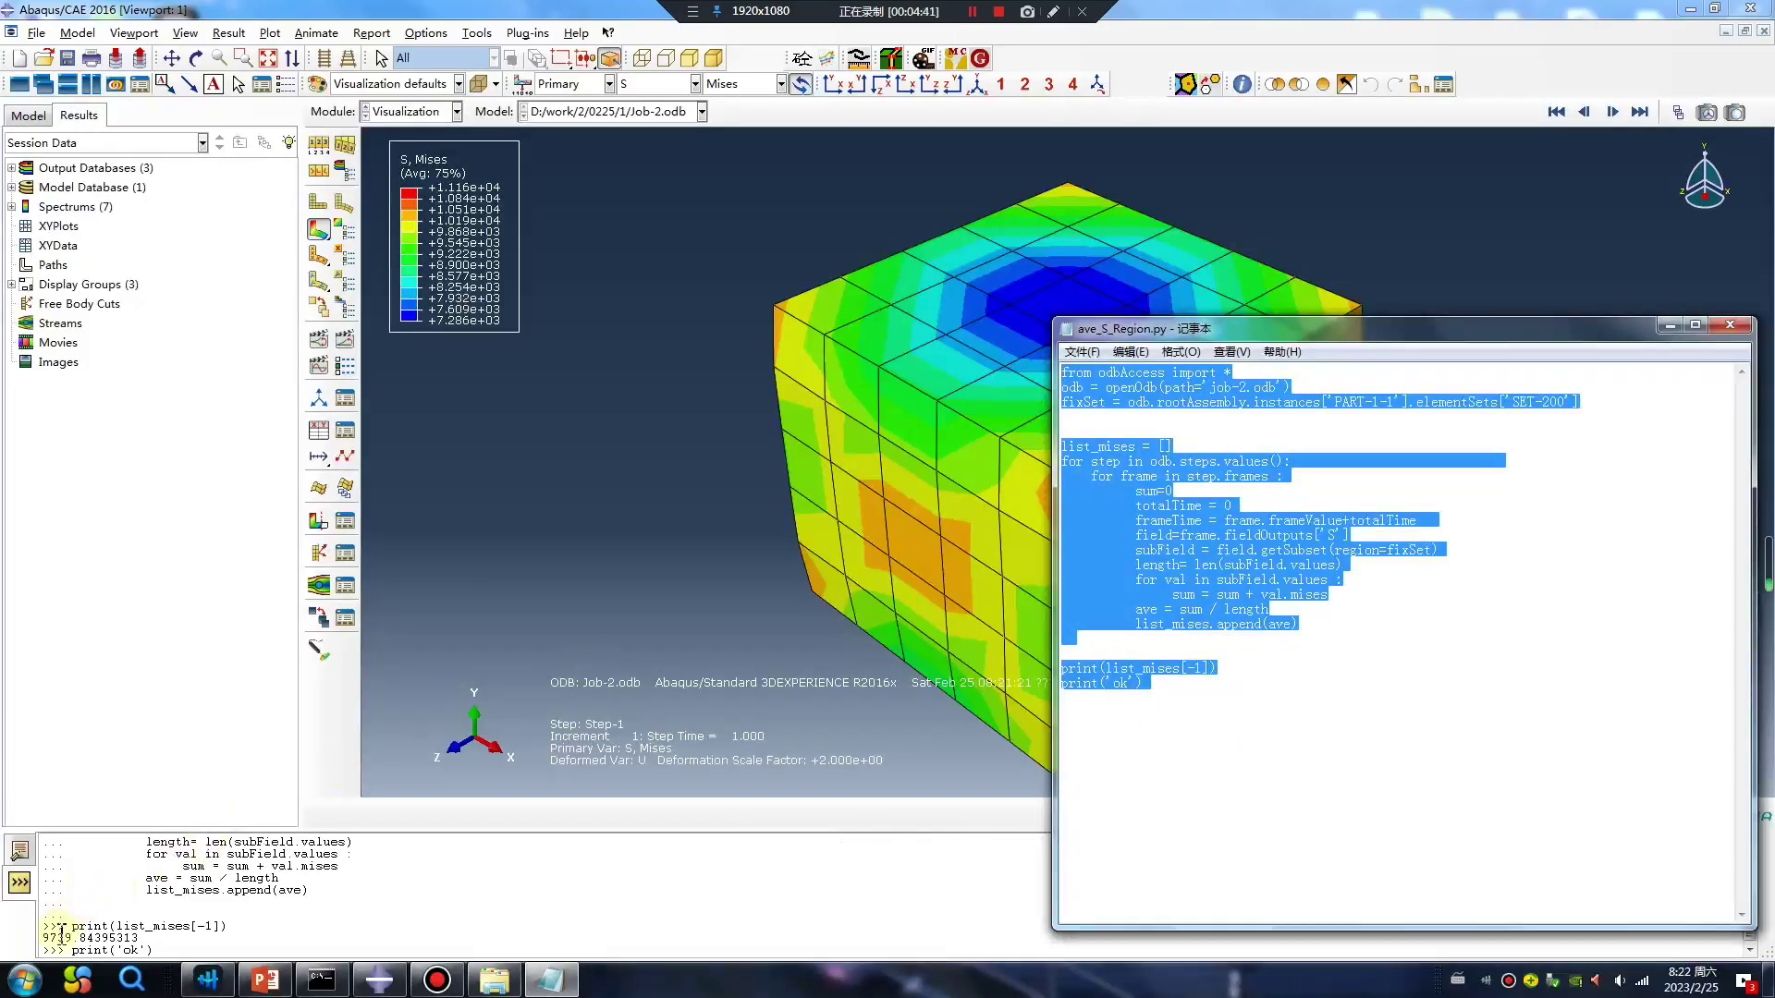
{"action": "left_click", "coordinate": [181, 950]}
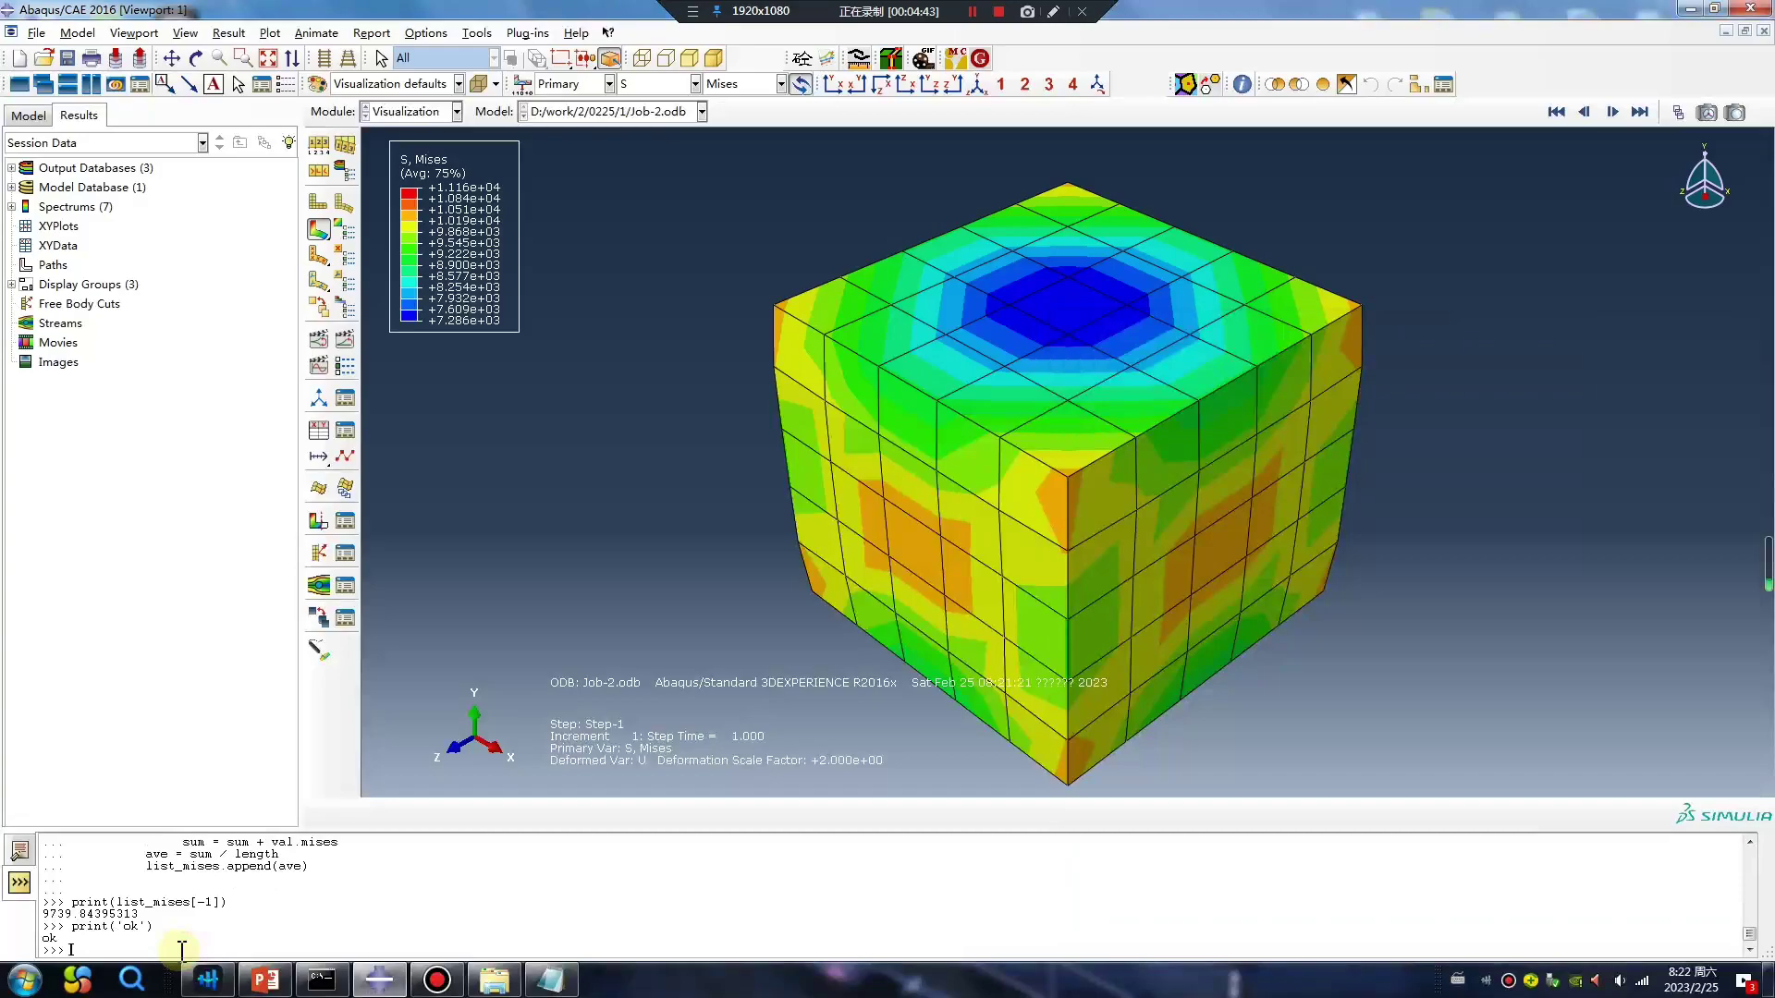
{"action": "key", "text": "ctrl+v"}
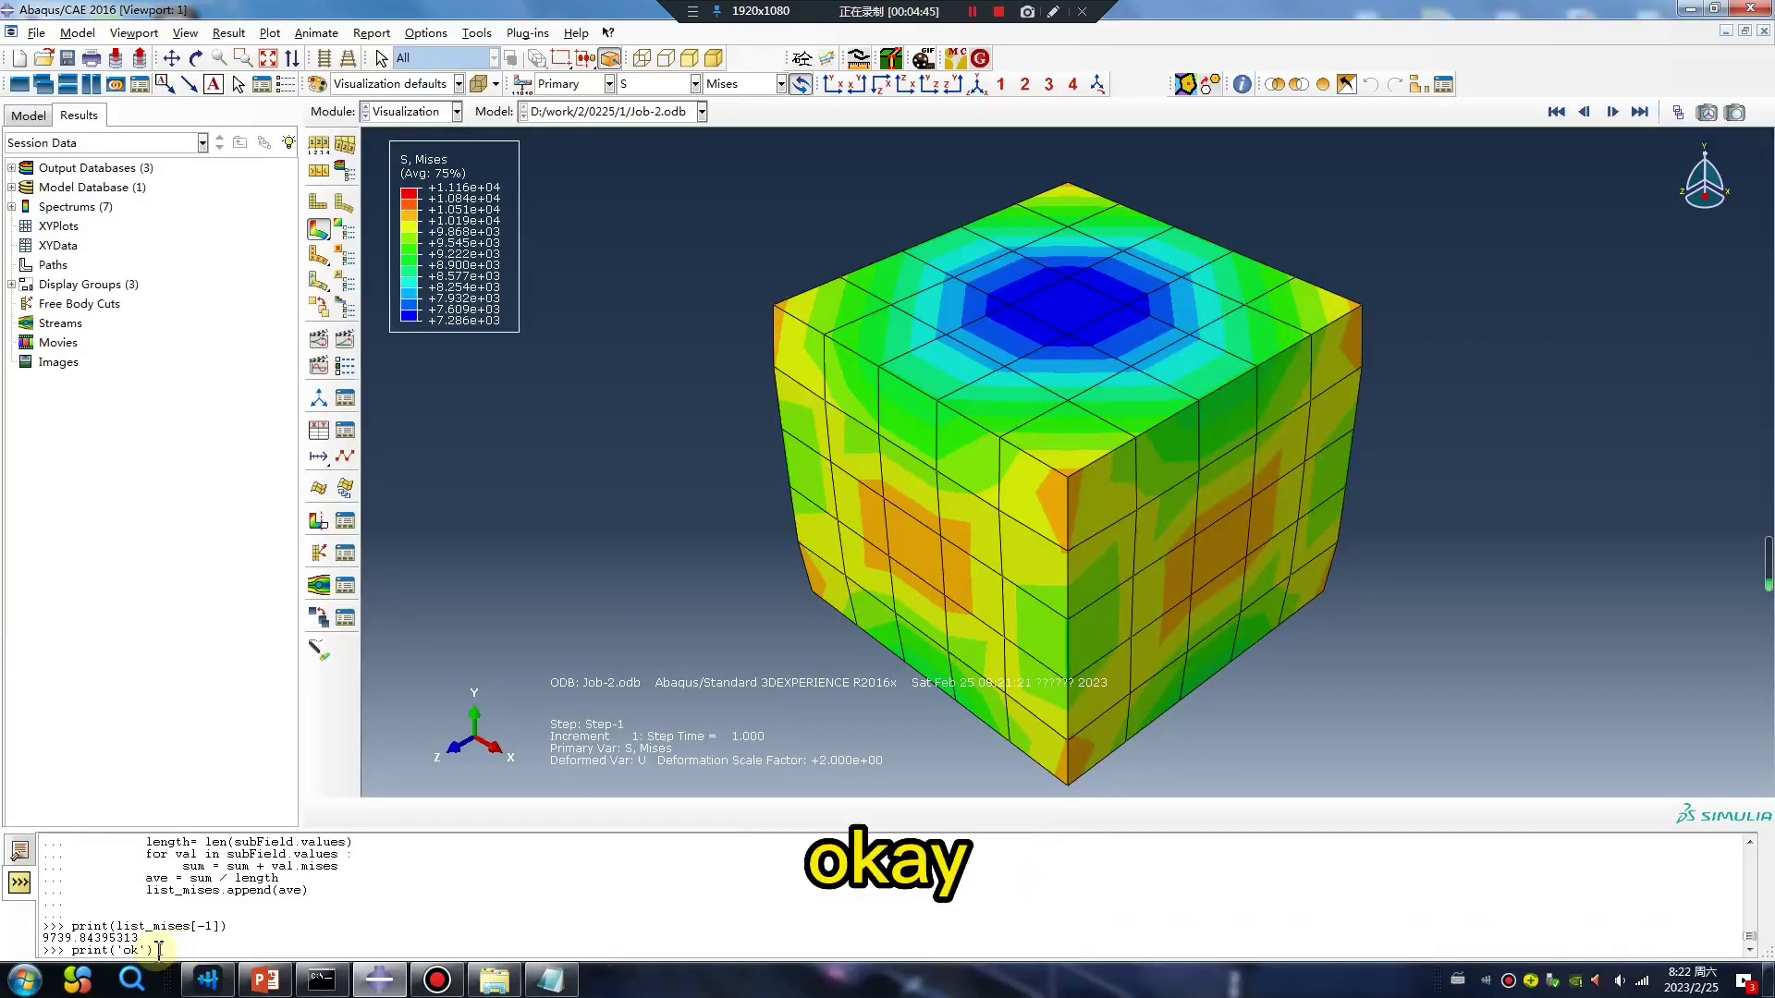
{"action": "left_click_drag", "start_coordinate": [151, 937], "coordinate": [37, 936]}
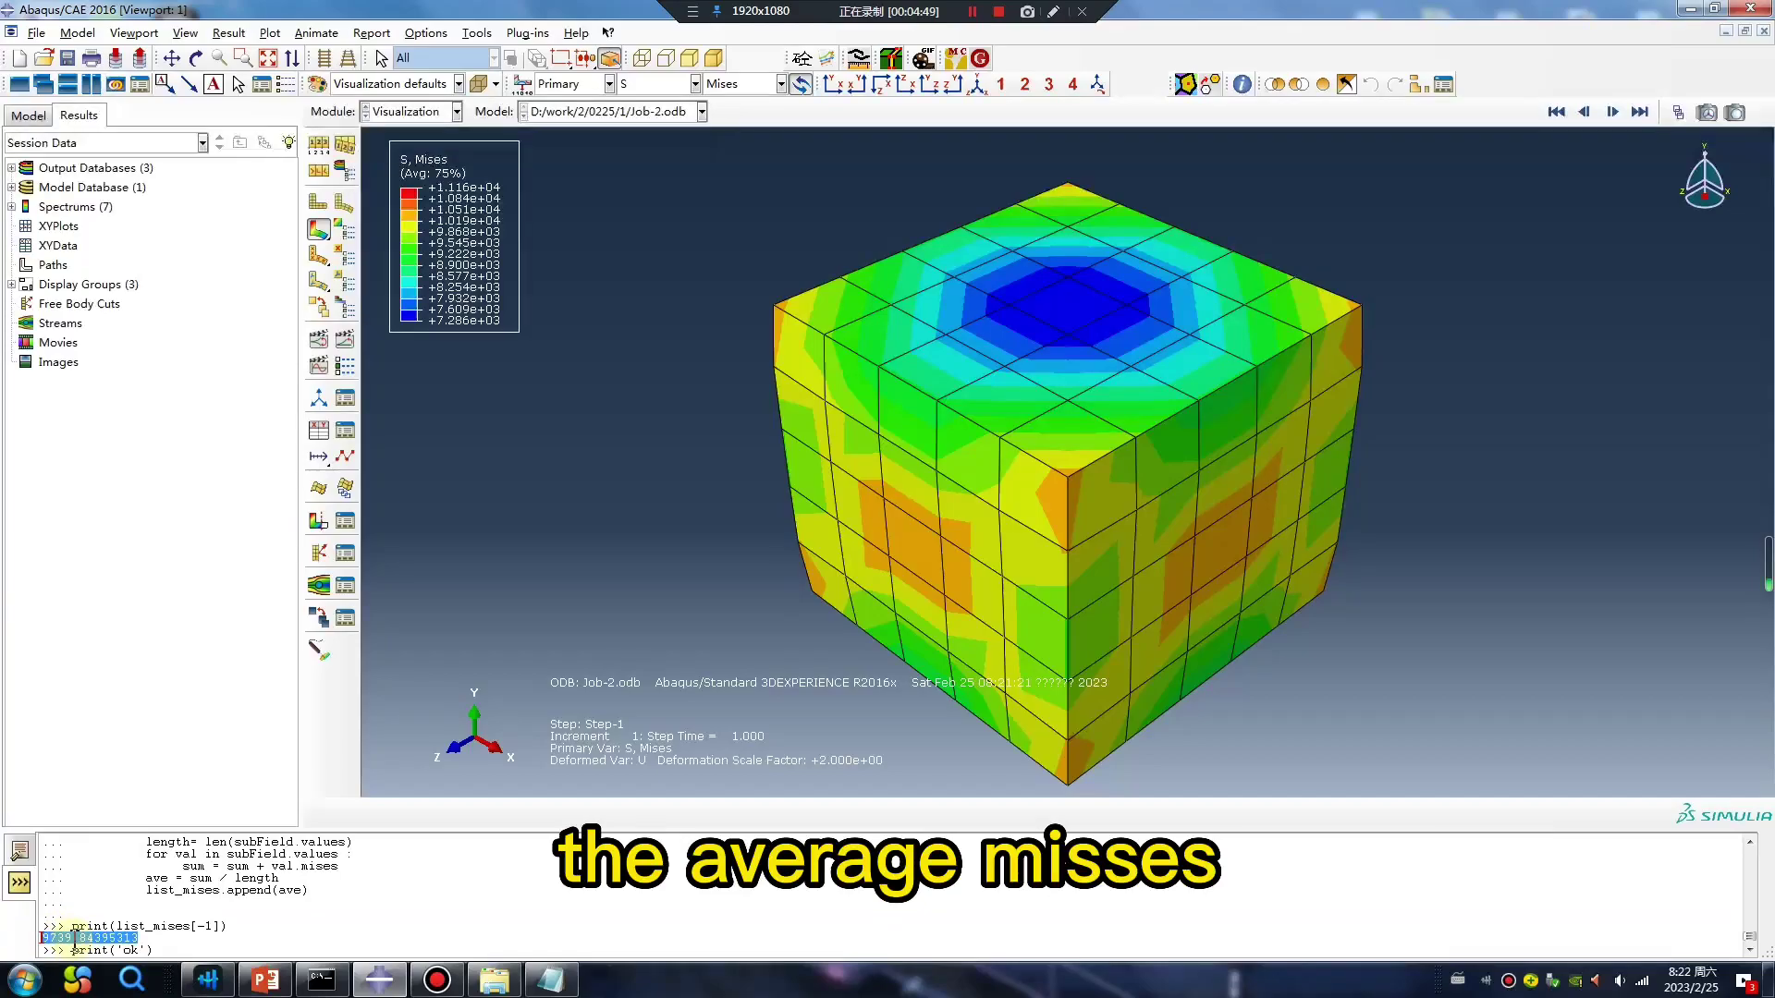
Review Set-200 under Part-1's sets in the Part module, and bring the script in Notepad back into view.
{"action": "left_click", "coordinate": [397, 112]}
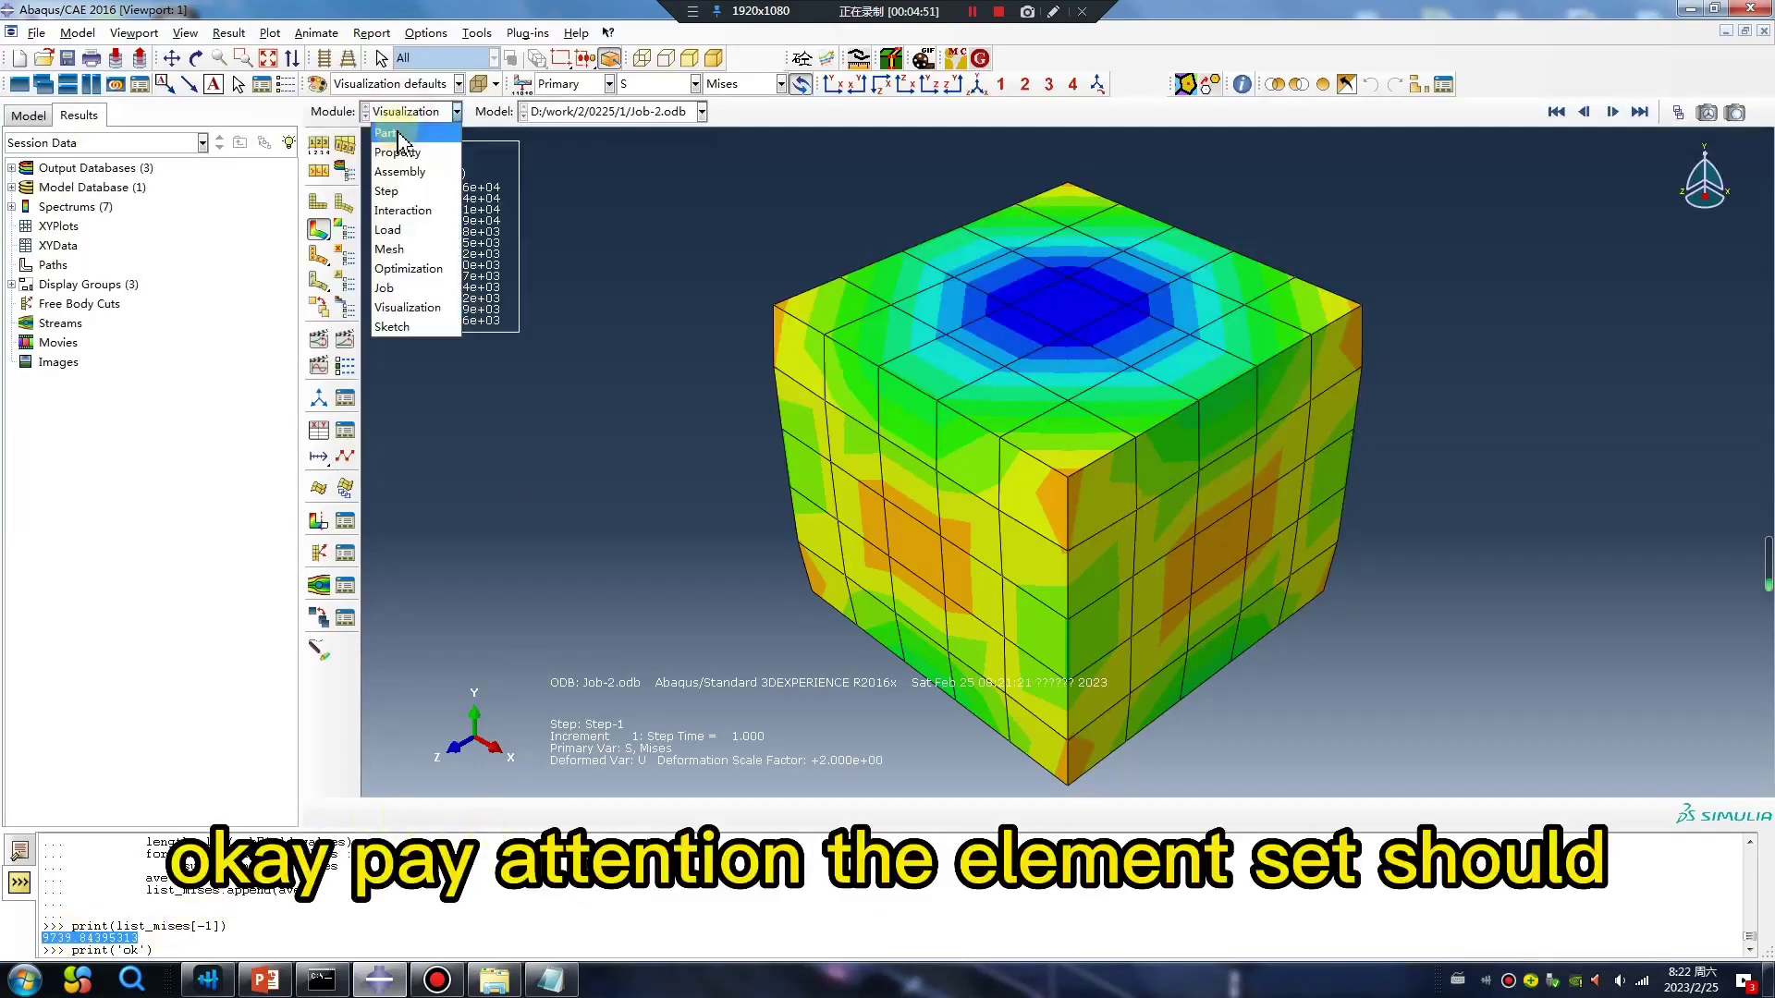
{"action": "left_click", "coordinate": [401, 134]}
{"action": "scroll", "coordinate": [118, 292], "scroll_direction": "up", "scroll_amount": 3}
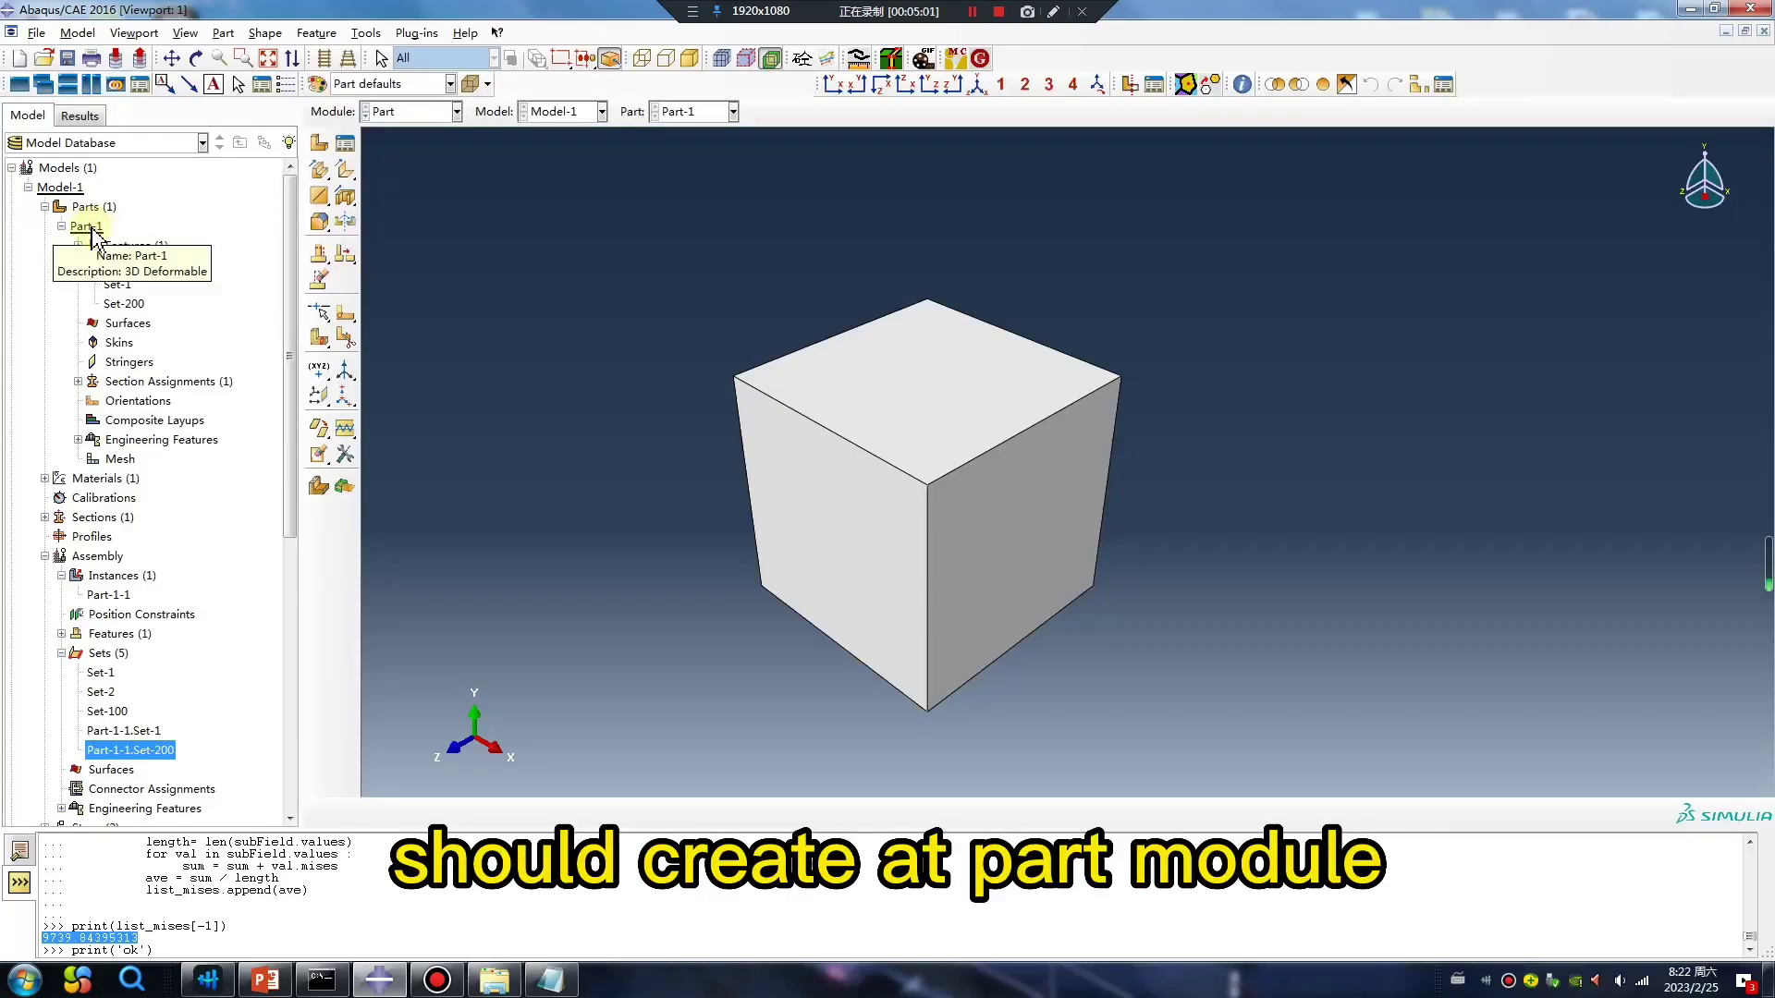
{"action": "left_click", "coordinate": [126, 306]}
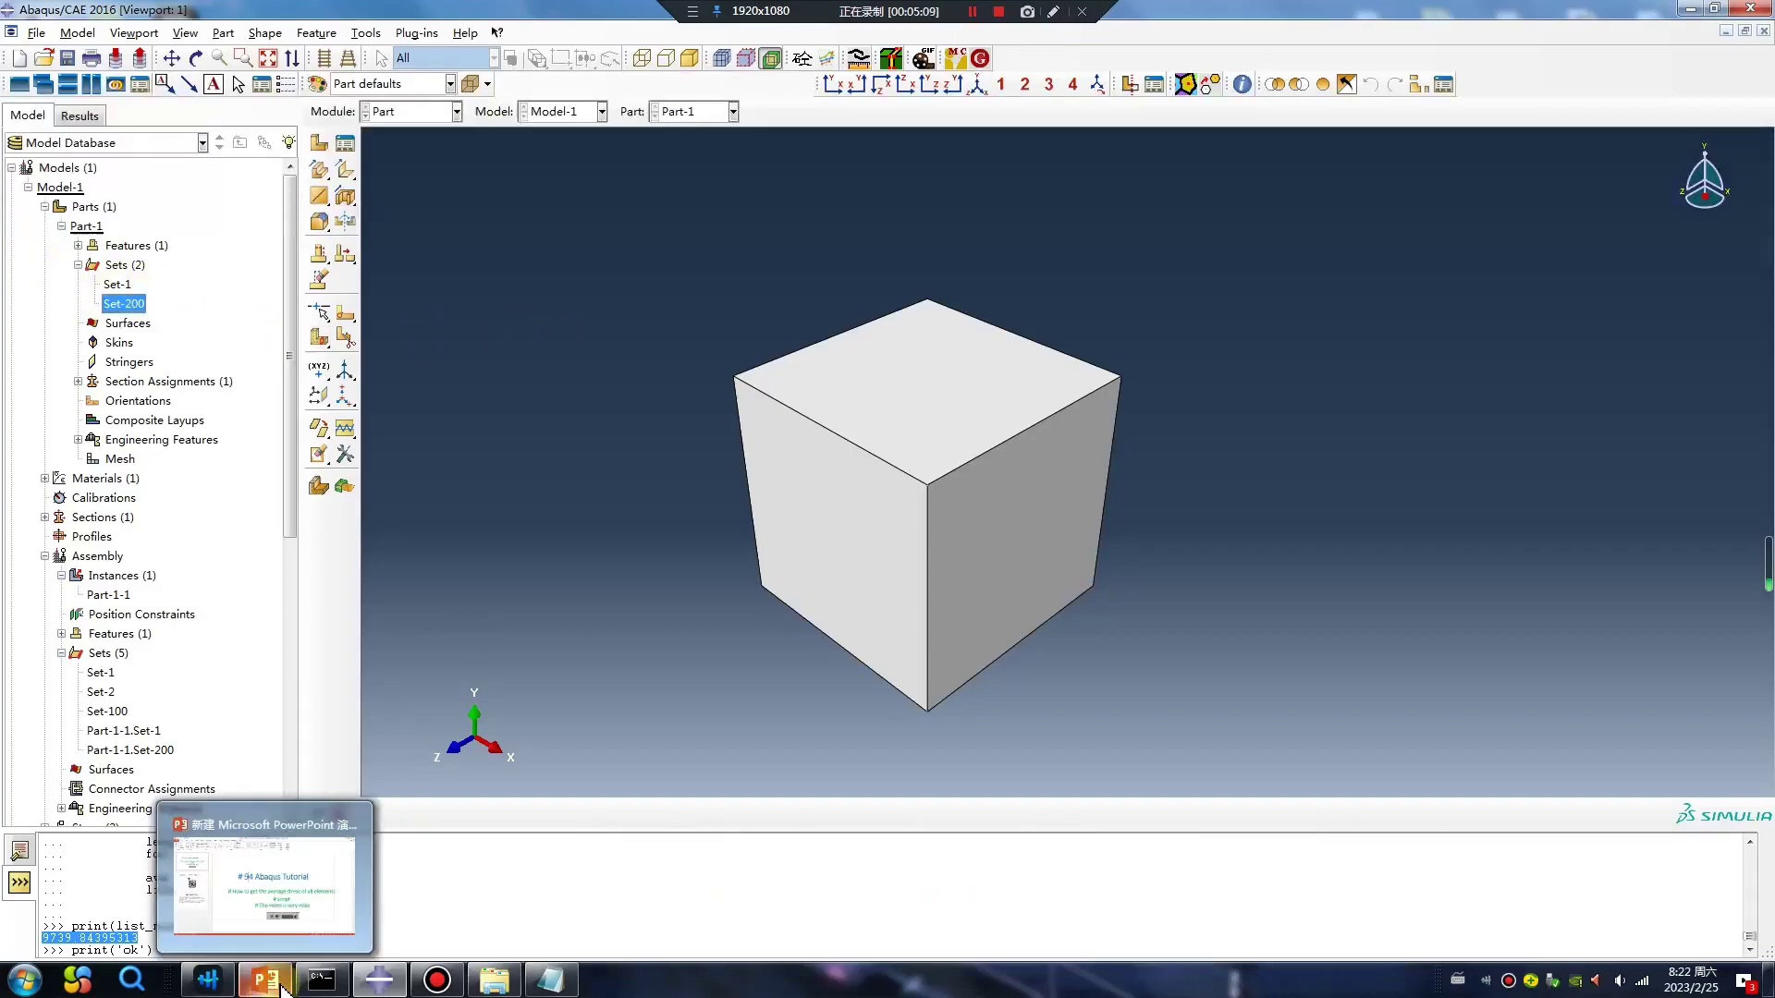
{"action": "left_click", "coordinate": [580, 987]}
{"action": "left_click", "coordinate": [1169, 717]}
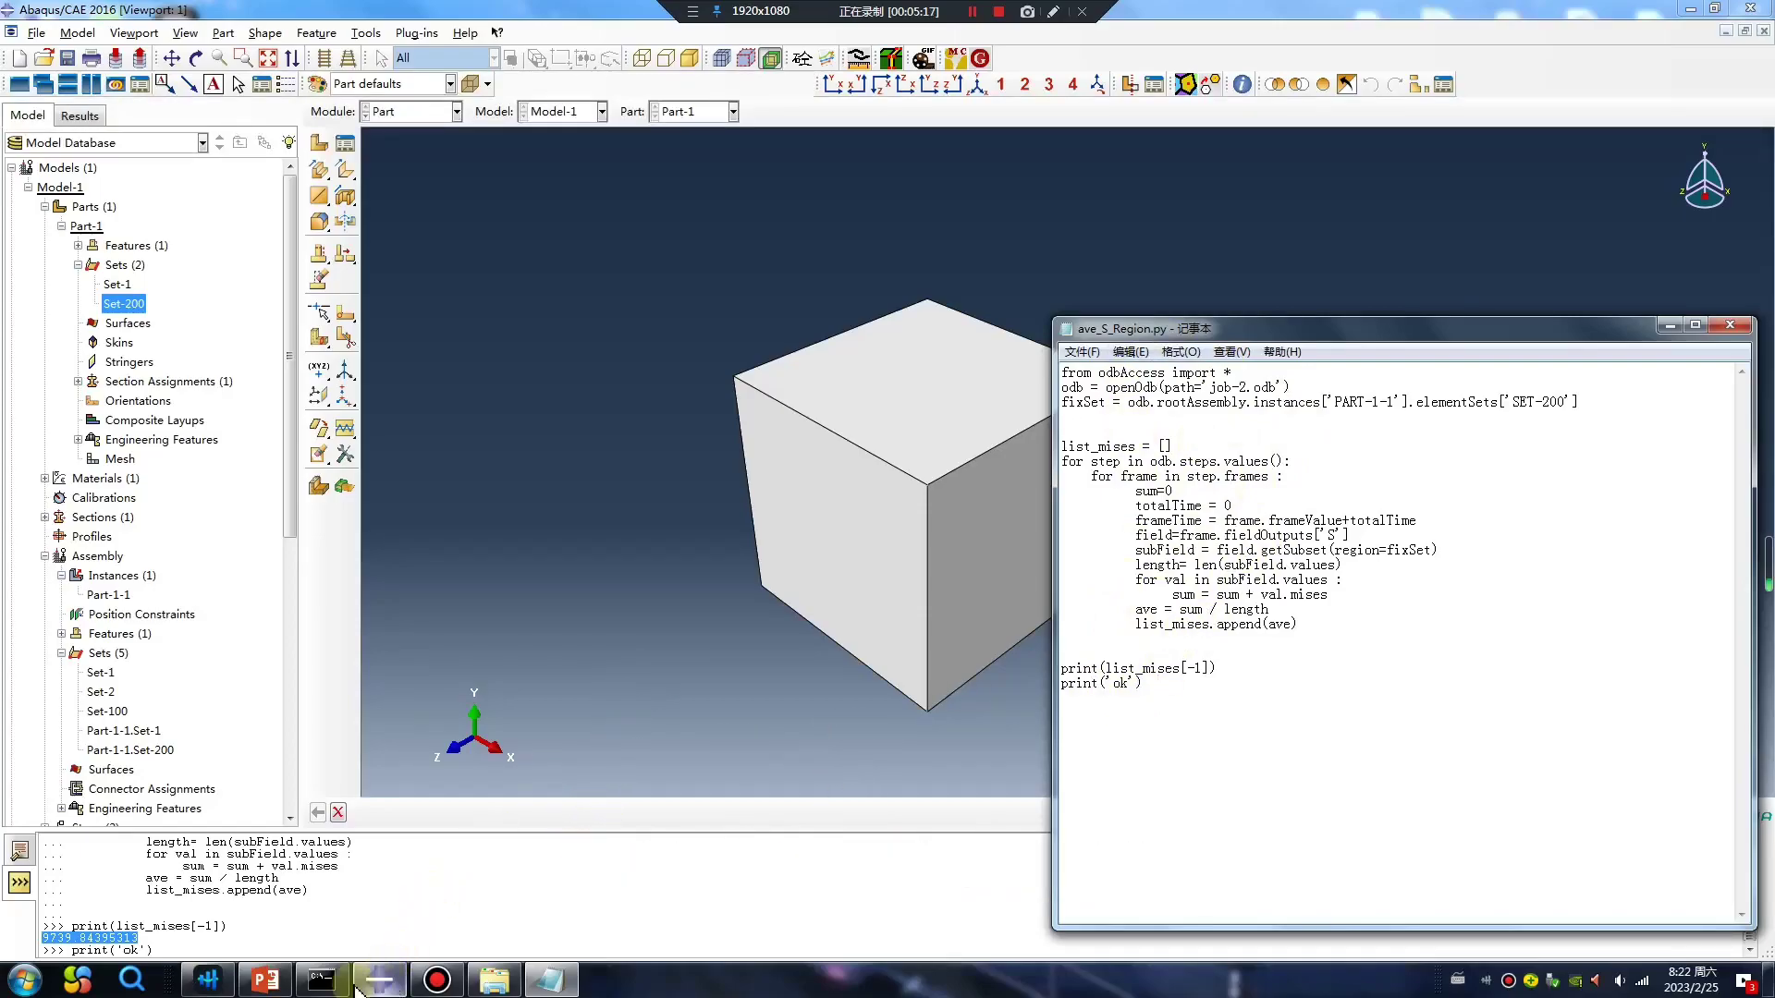
Switch to the PowerPoint presentation and show the Wechat contact slide and the Advertising Time slide.
{"action": "left_click", "coordinate": [265, 980]}
{"action": "left_click", "coordinate": [238, 451]}
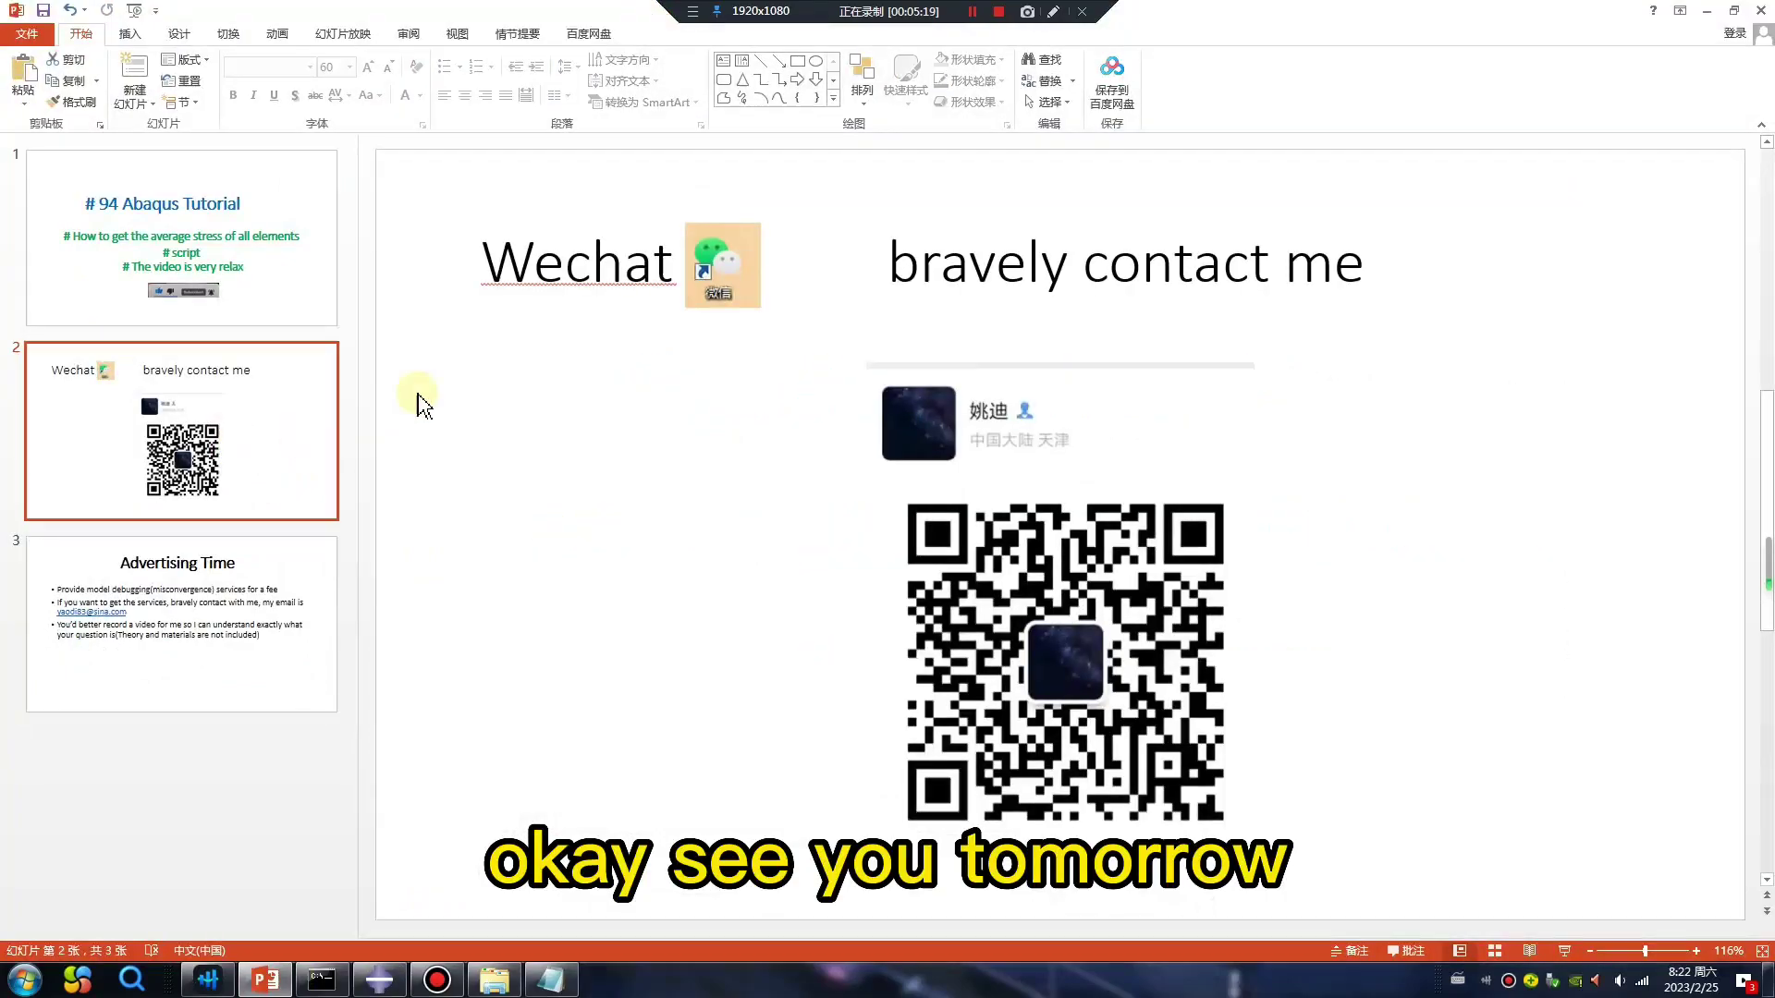
{"action": "left_click", "coordinate": [233, 644]}
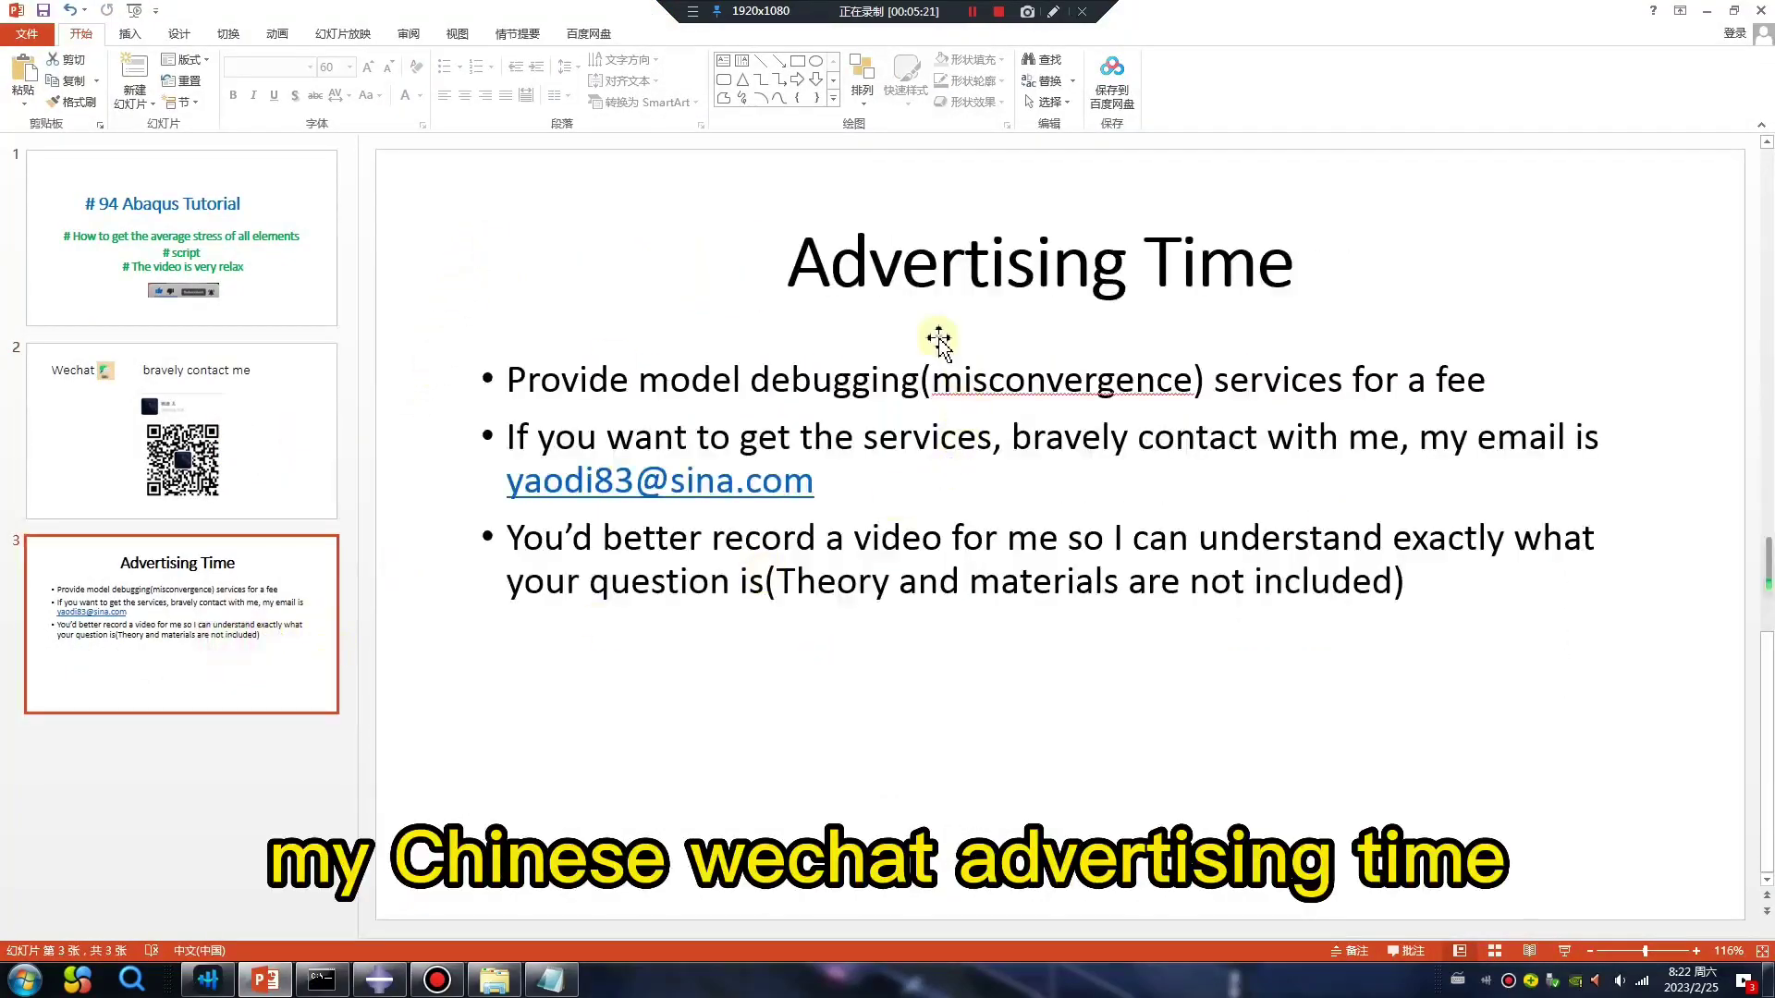